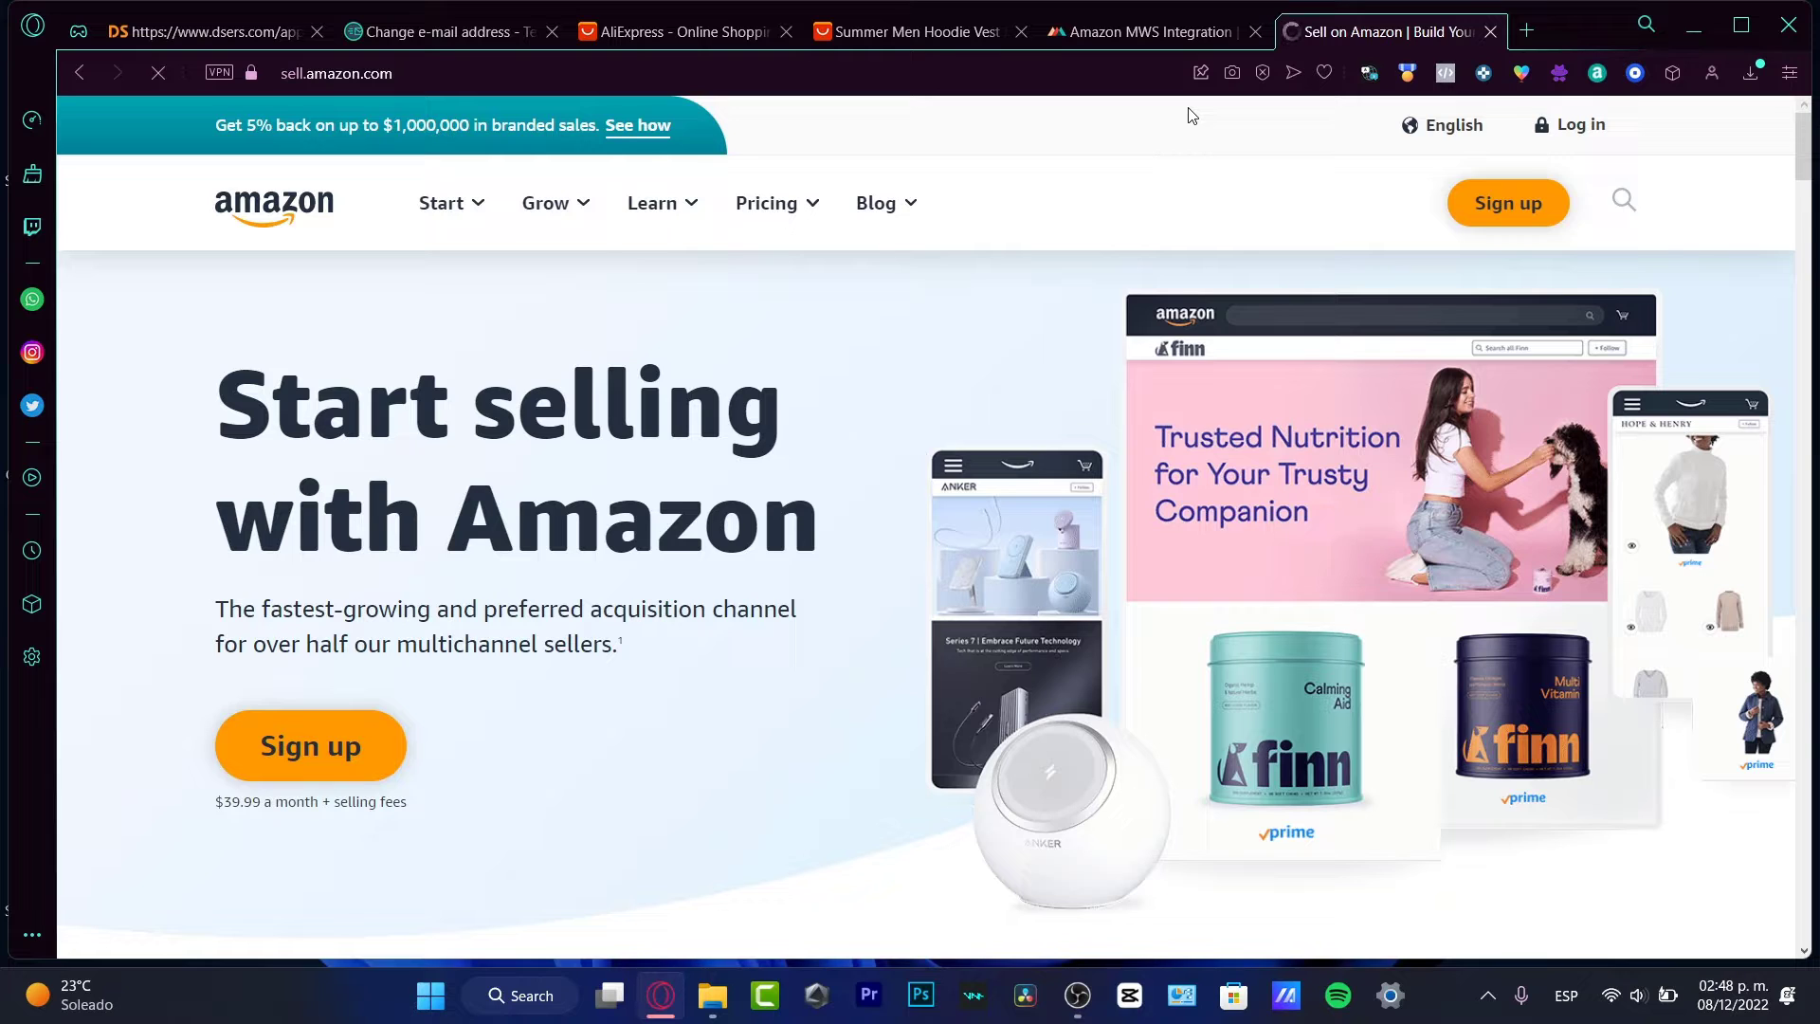
# - Switch to the tab with Printful's Connect Amazon guide and its four setup steps
pyautogui.hotkey('ctrl', 'Tab')
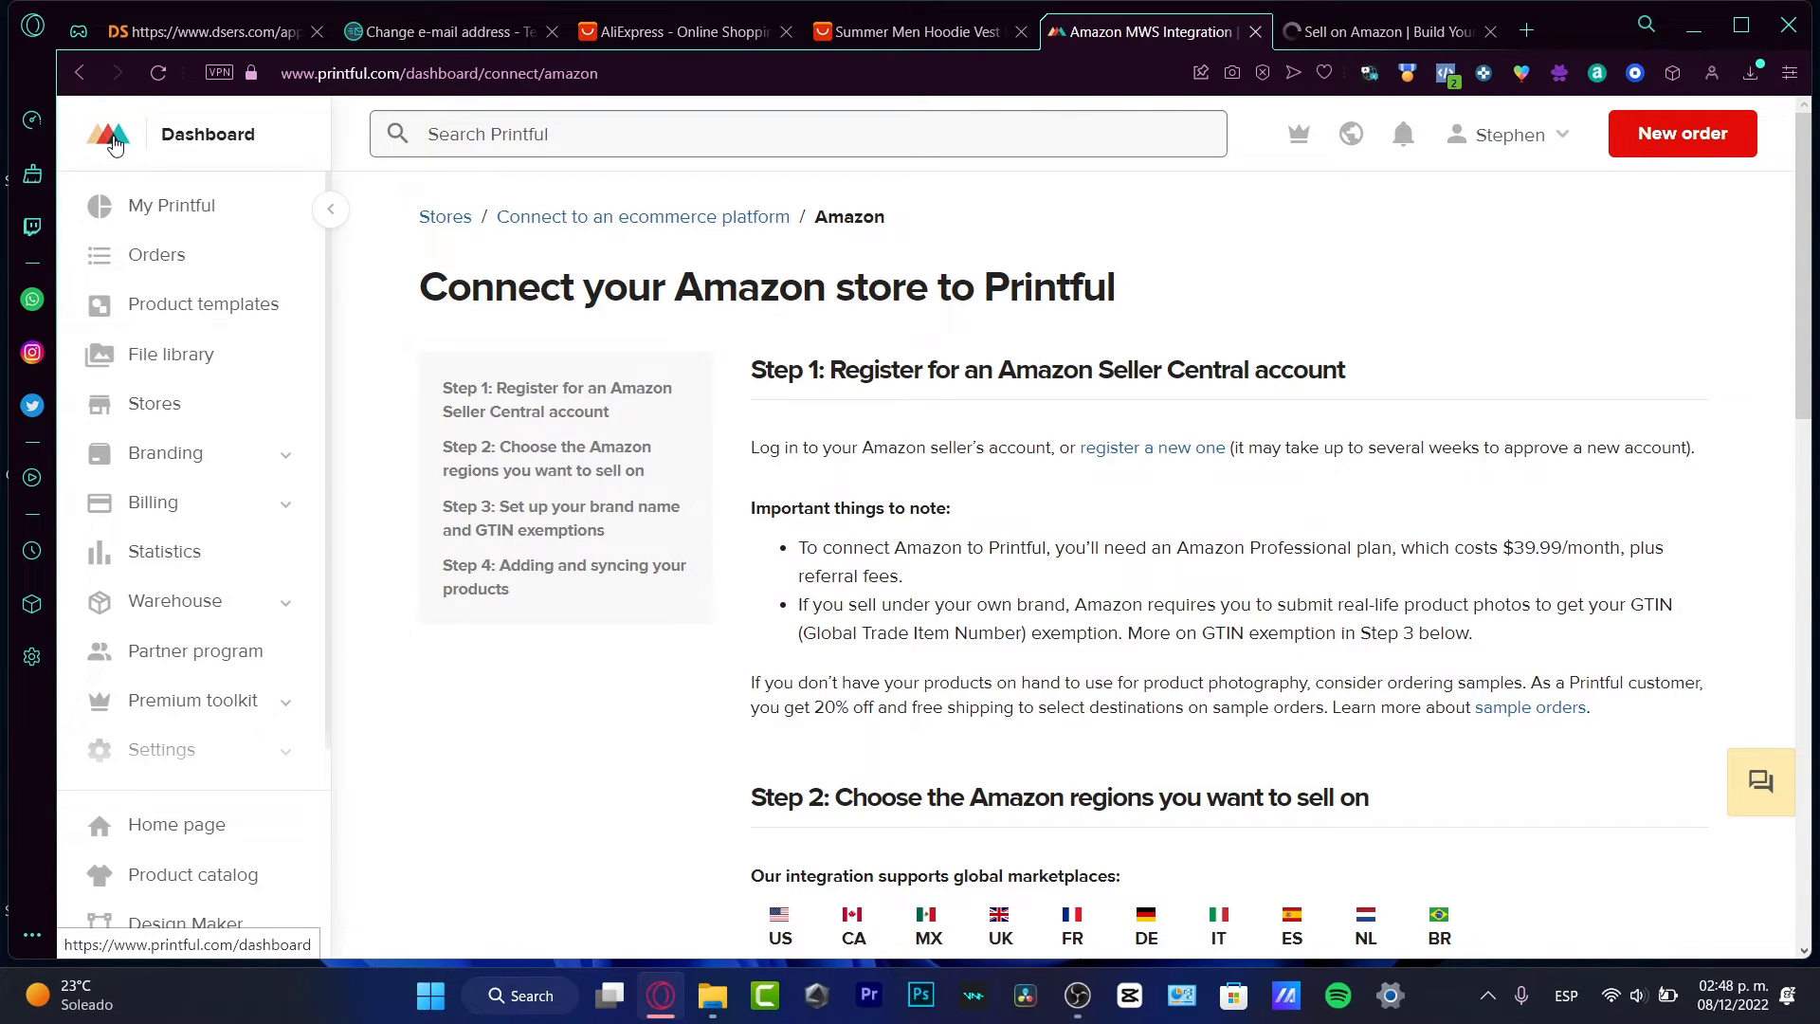
# - Open Printful's product templates in a new tab, showing the single T-shirt template
pyautogui.rightClick(231, 304)
pyautogui.click(301, 334)
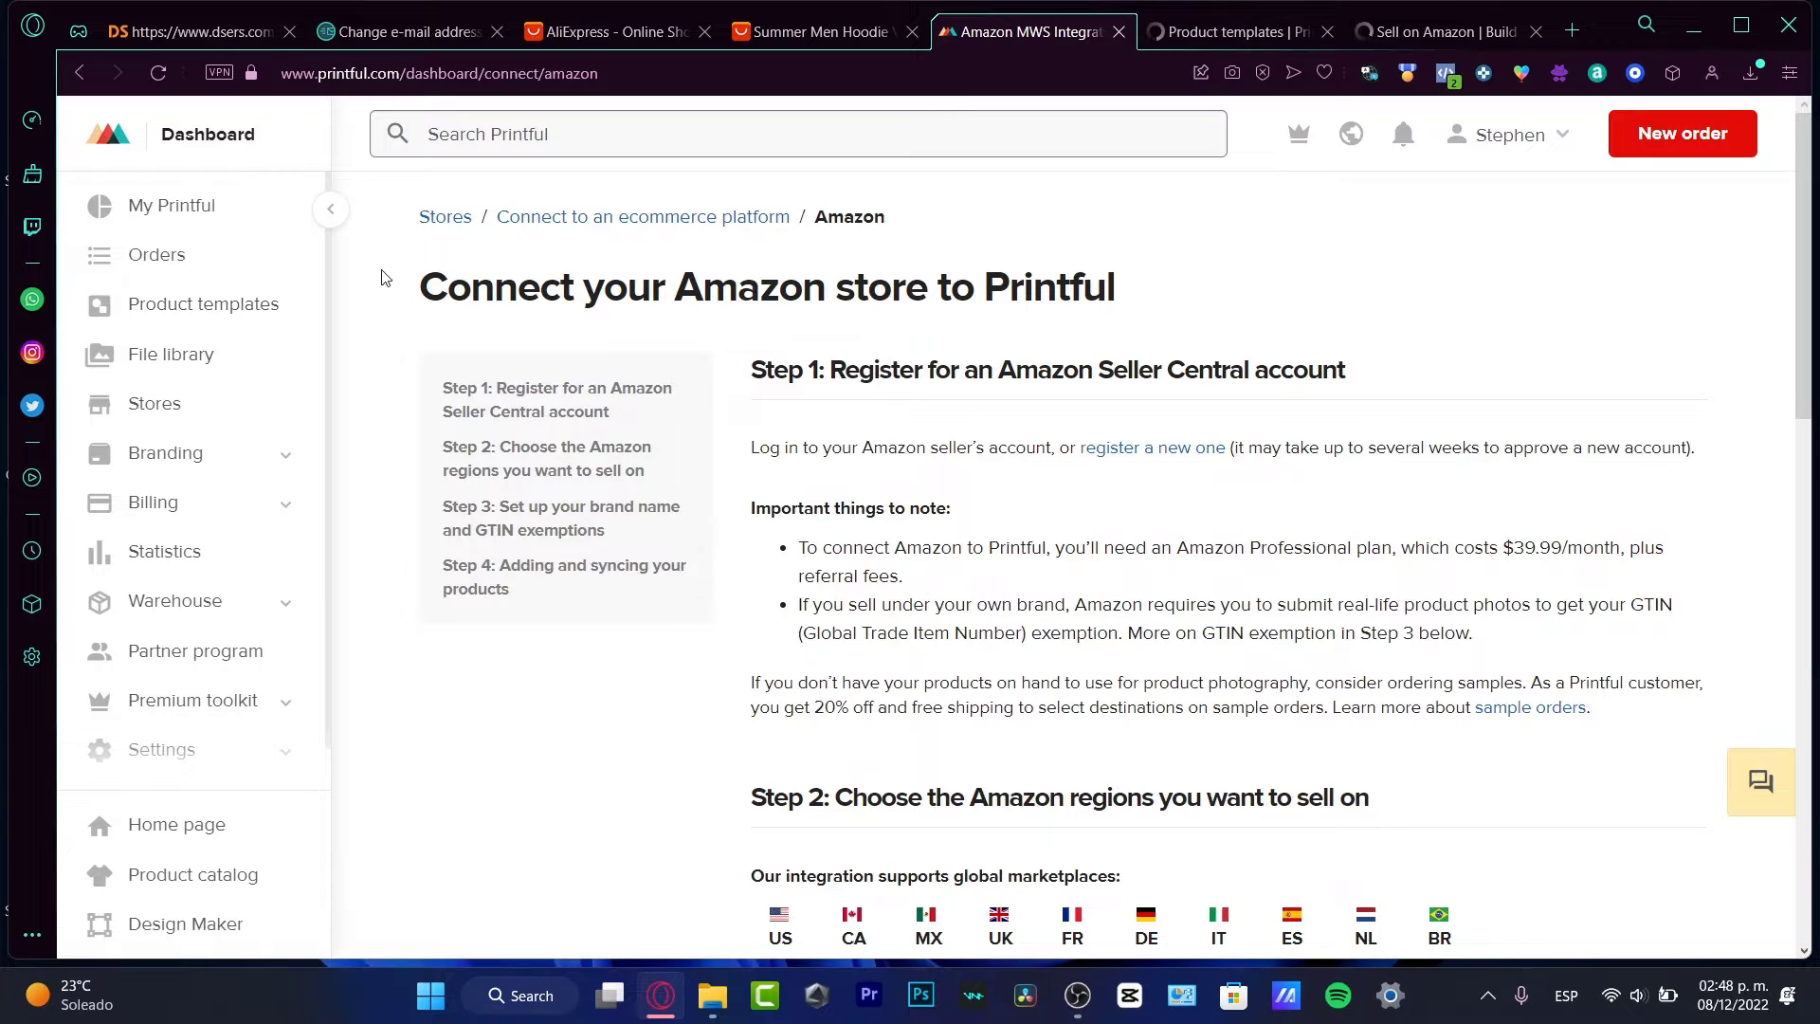
pyautogui.click(1237, 32)
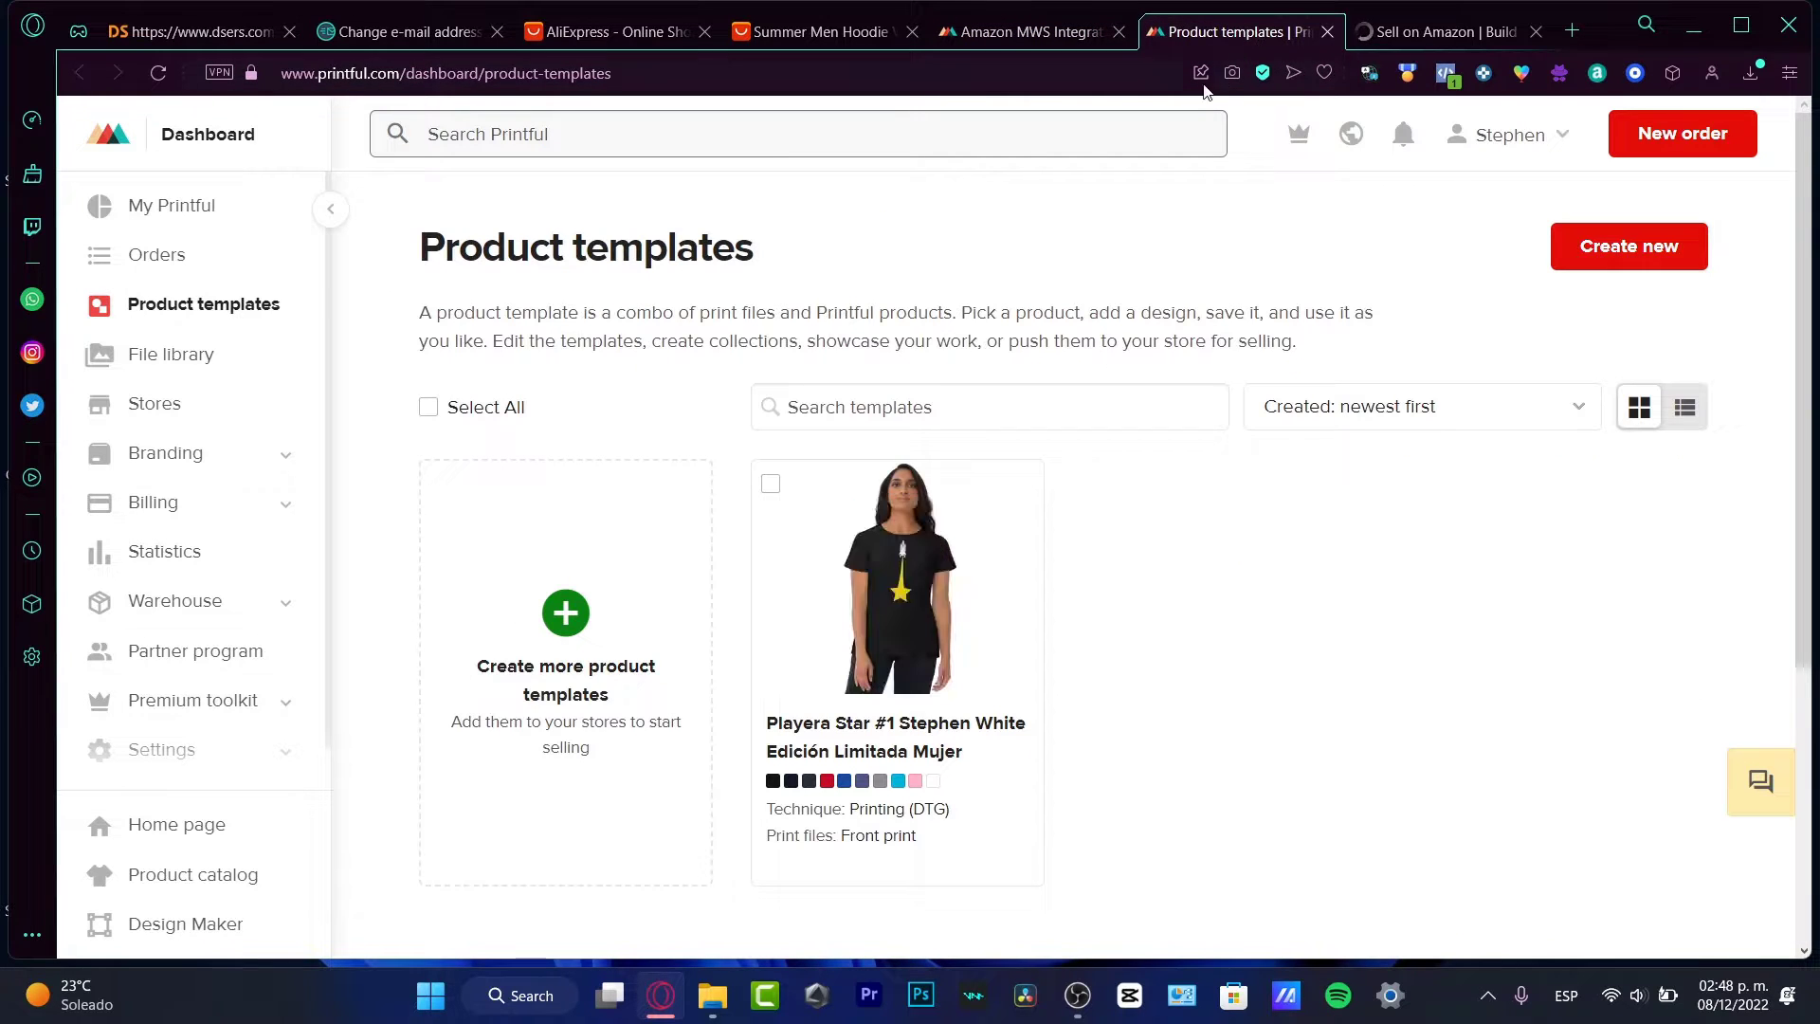
pyautogui.moveTo(897, 612)
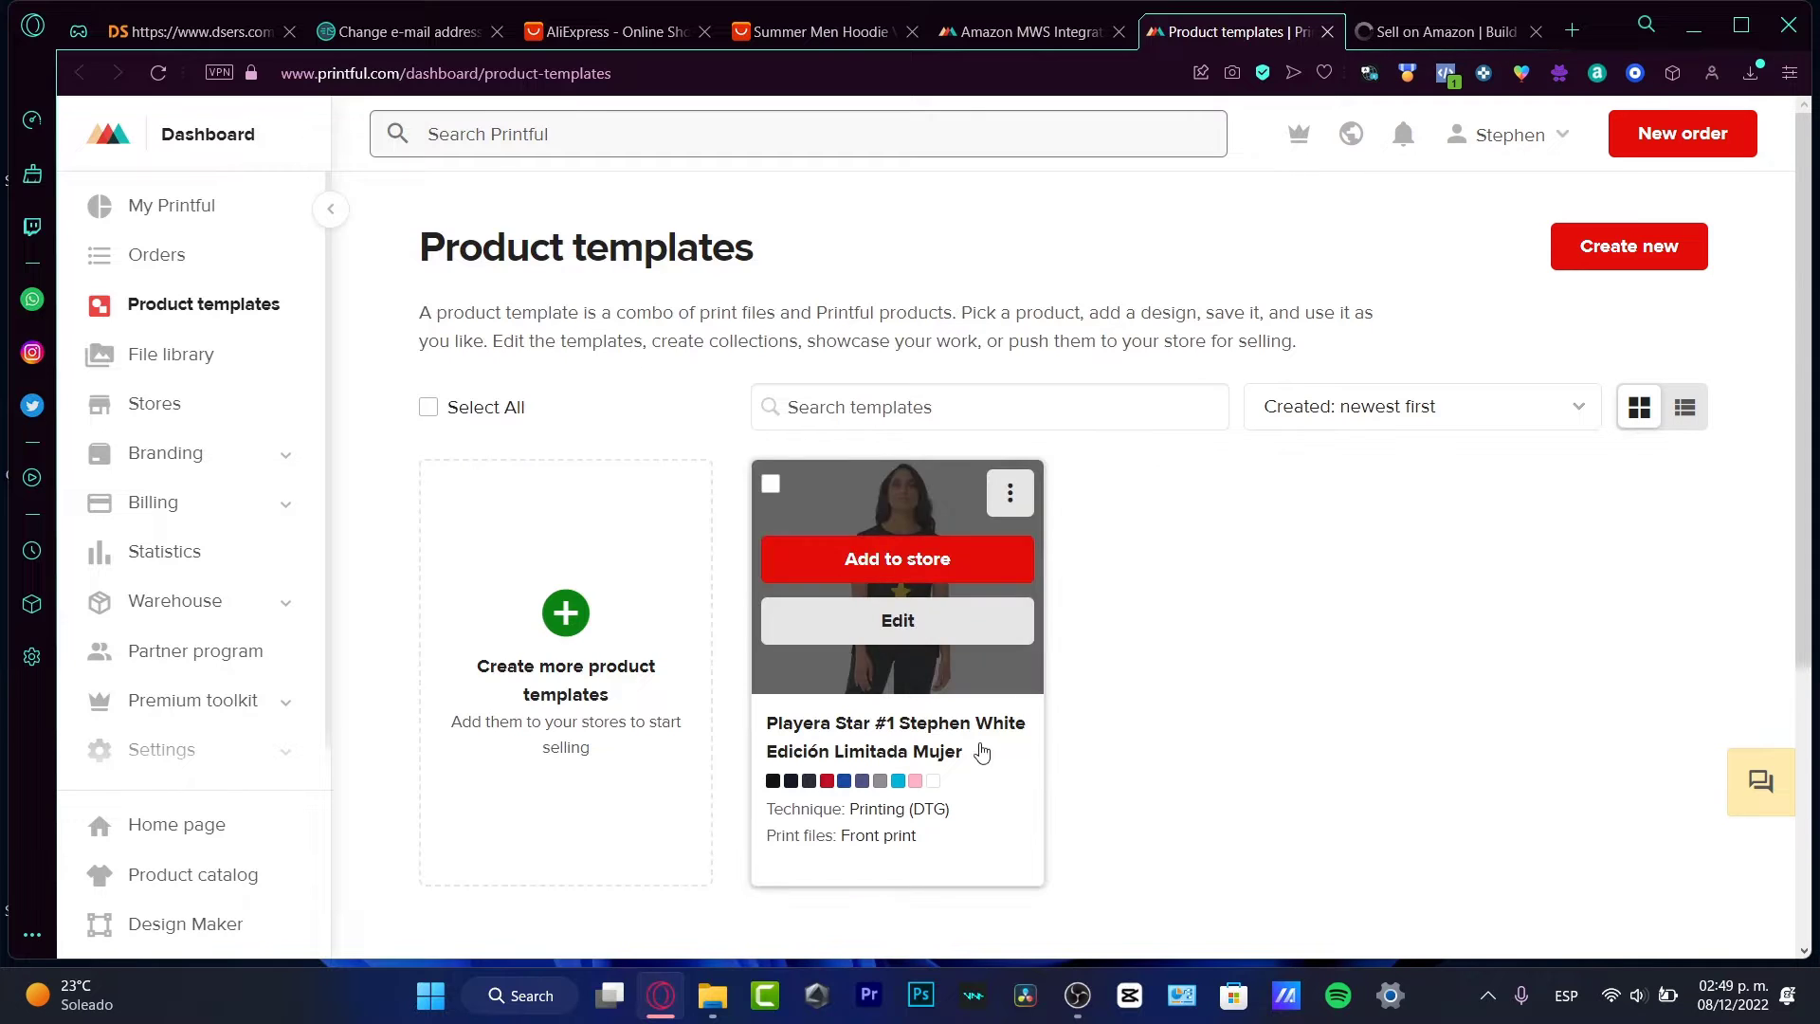
# - Compare the templates page with the Amazon selling page, then return to the My Printful dashboard
pyautogui.moveTo(897, 576)
pyautogui.click(1432, 36)
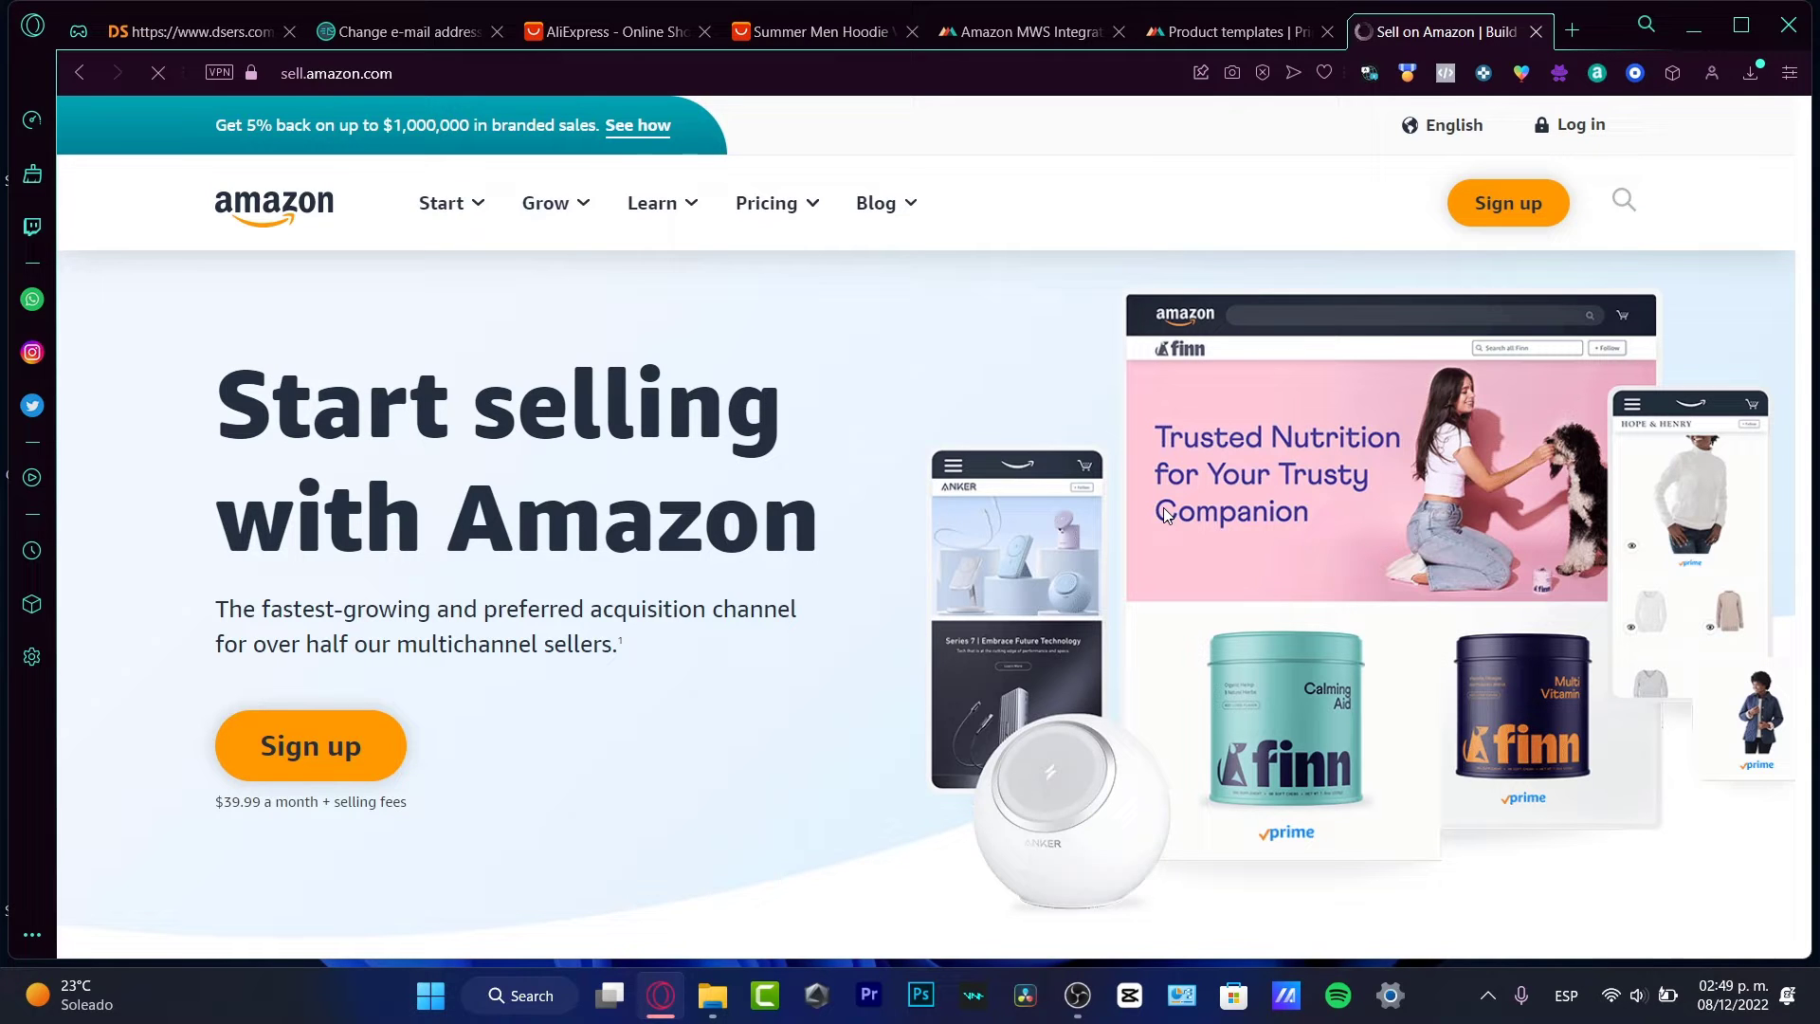
pyautogui.click(1233, 31)
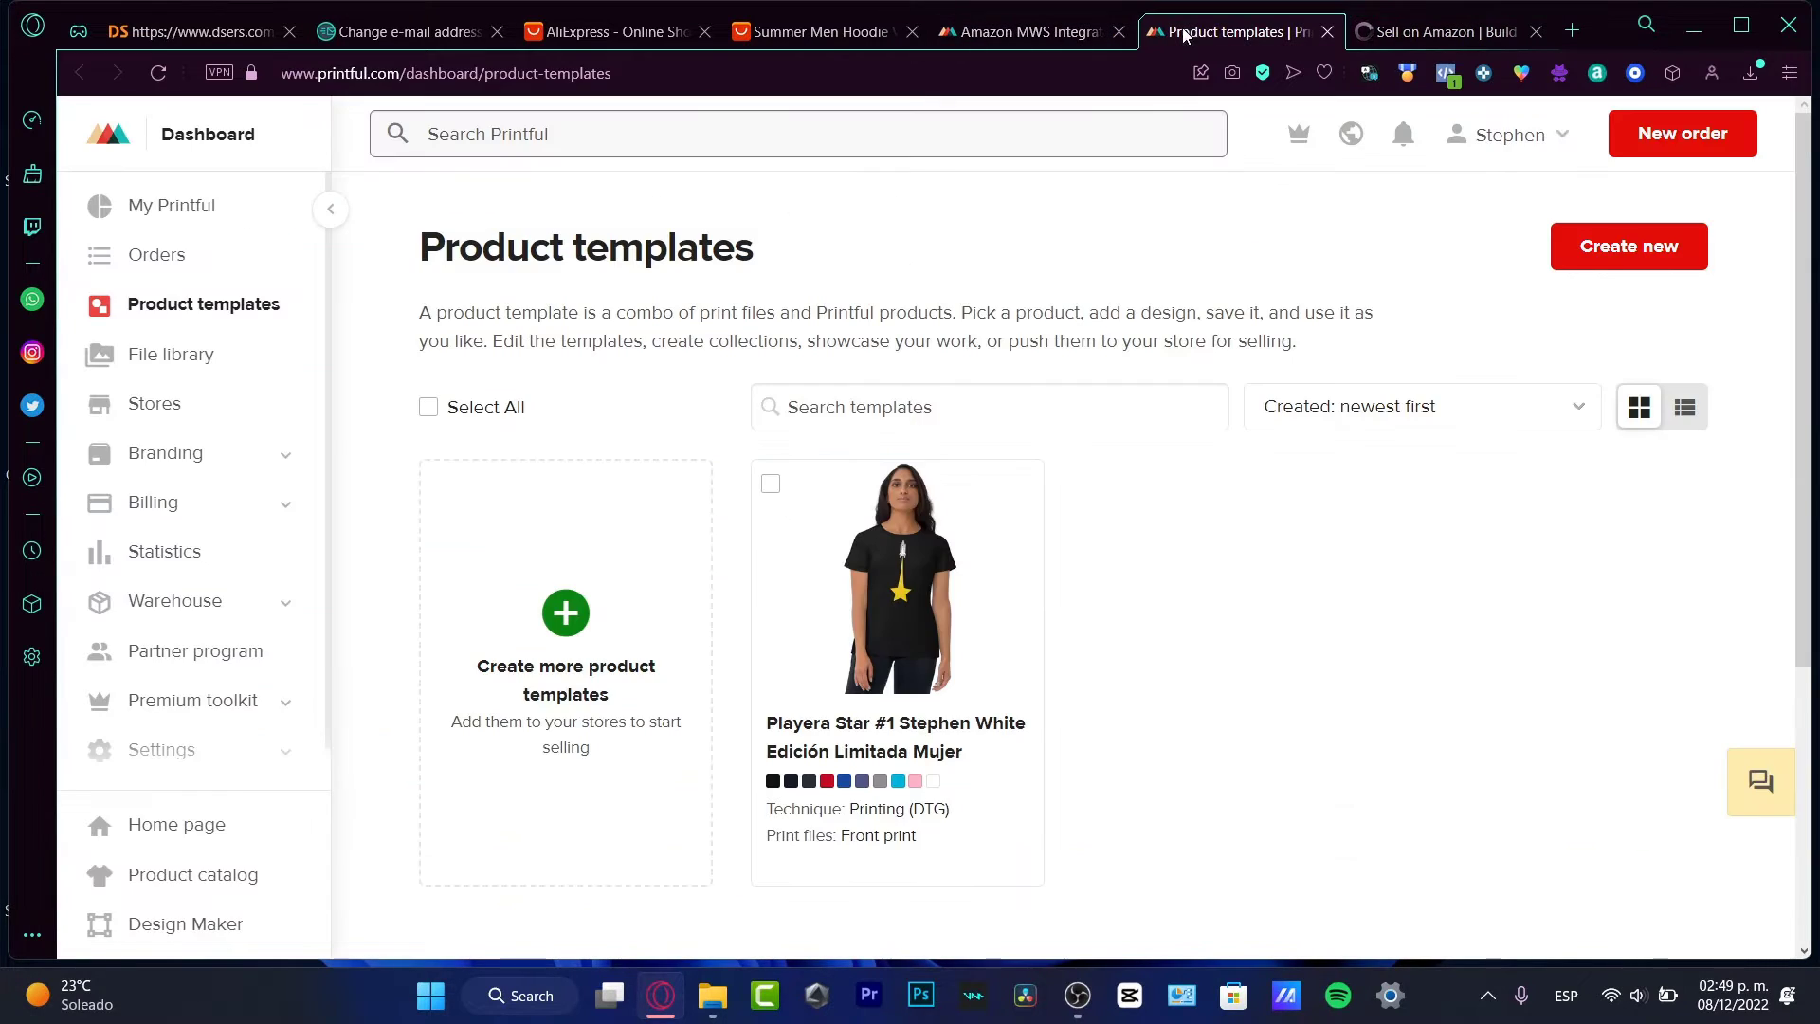
pyautogui.click(1422, 31)
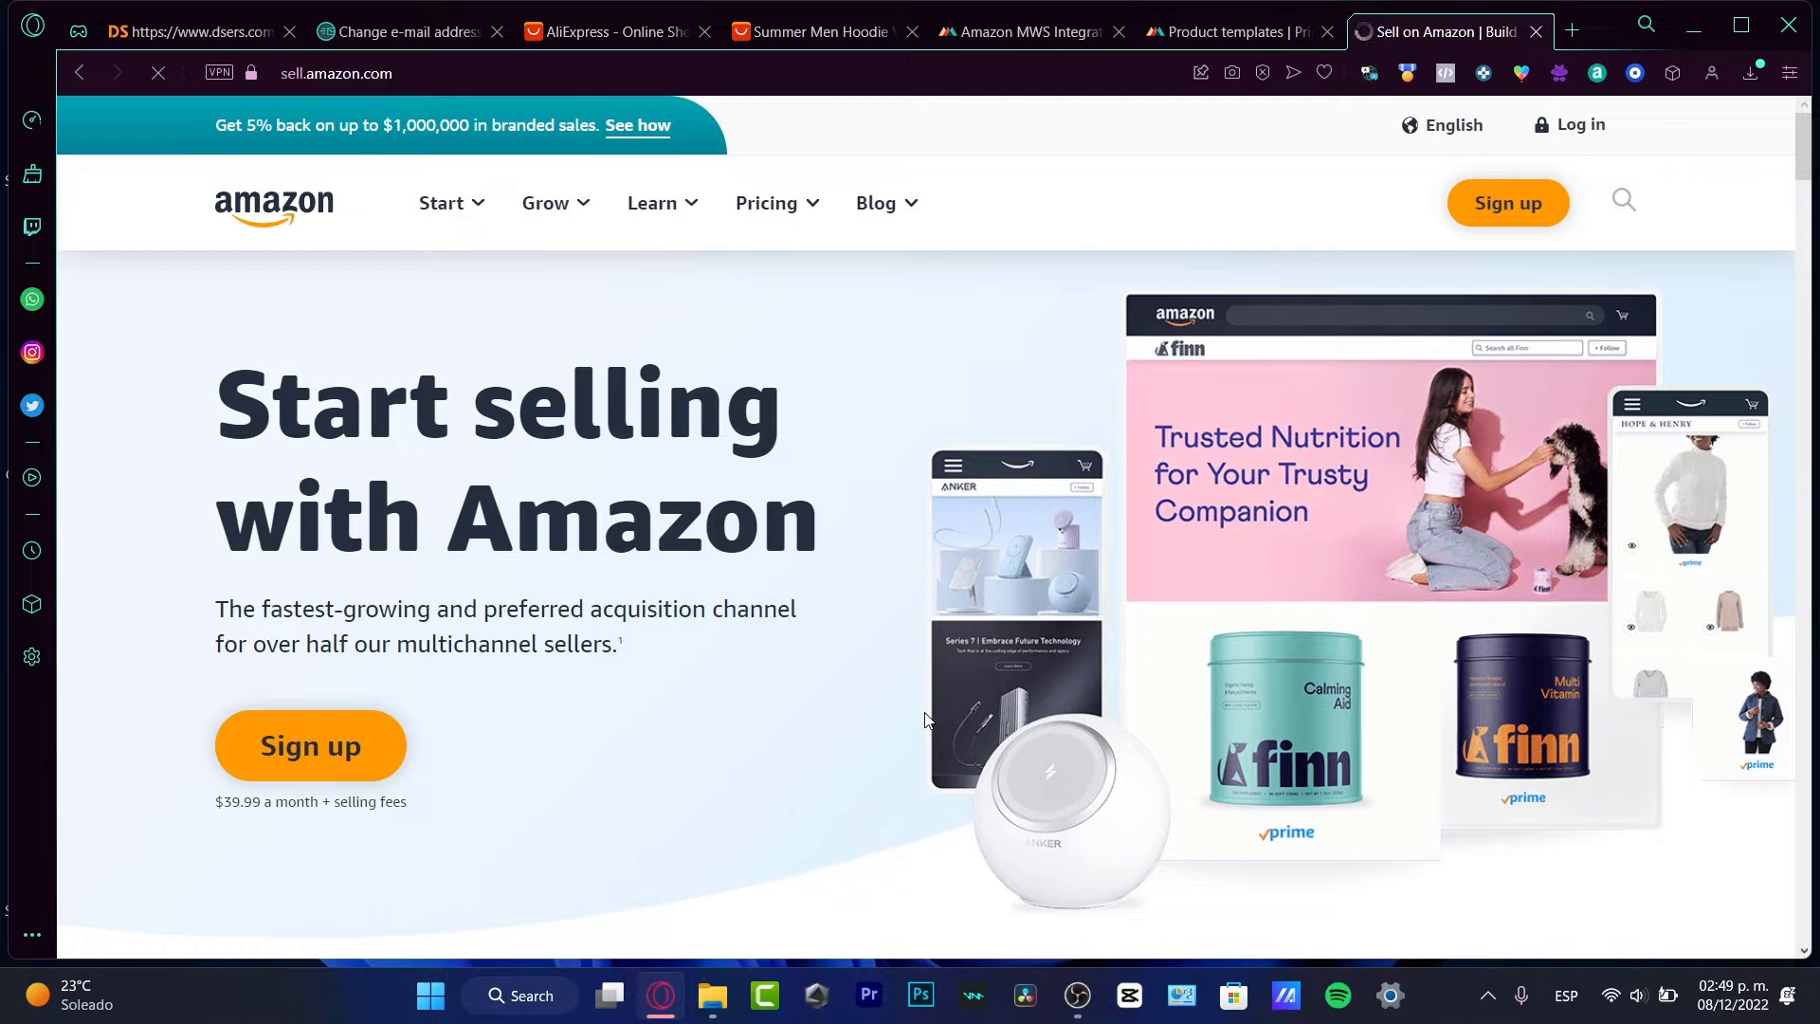
pyautogui.click(1244, 34)
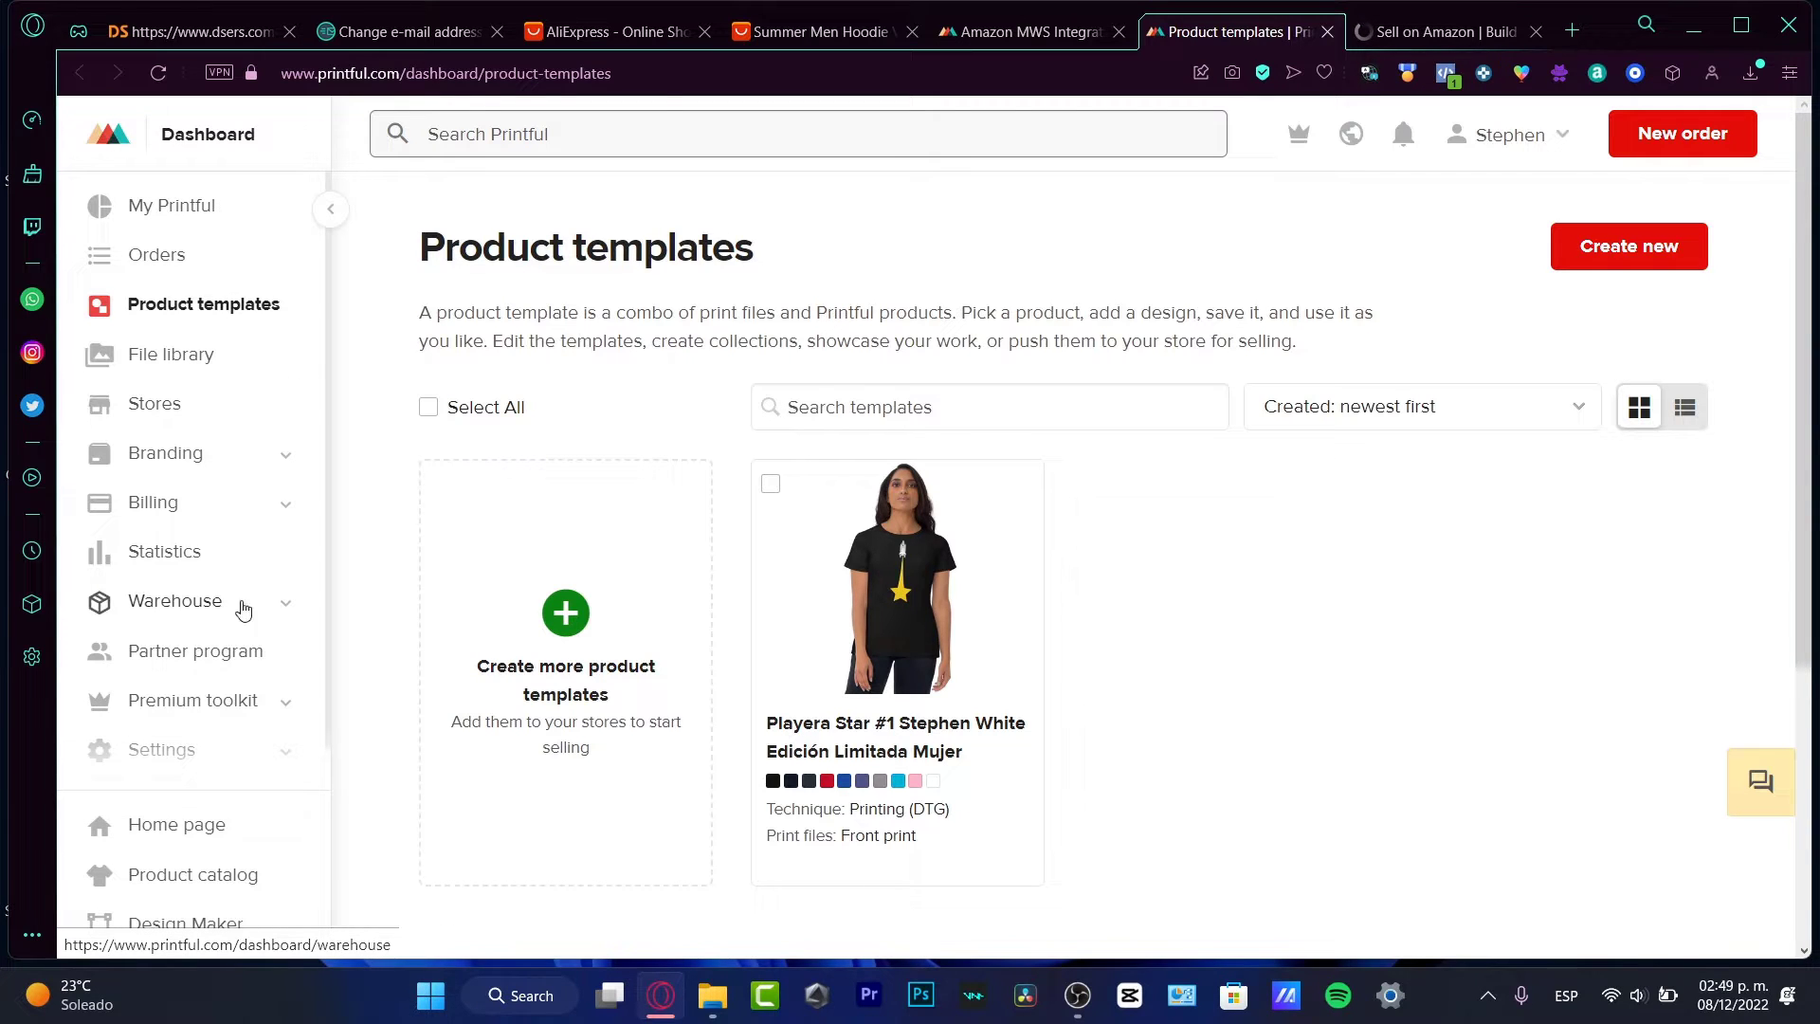
pyautogui.click(171, 161)
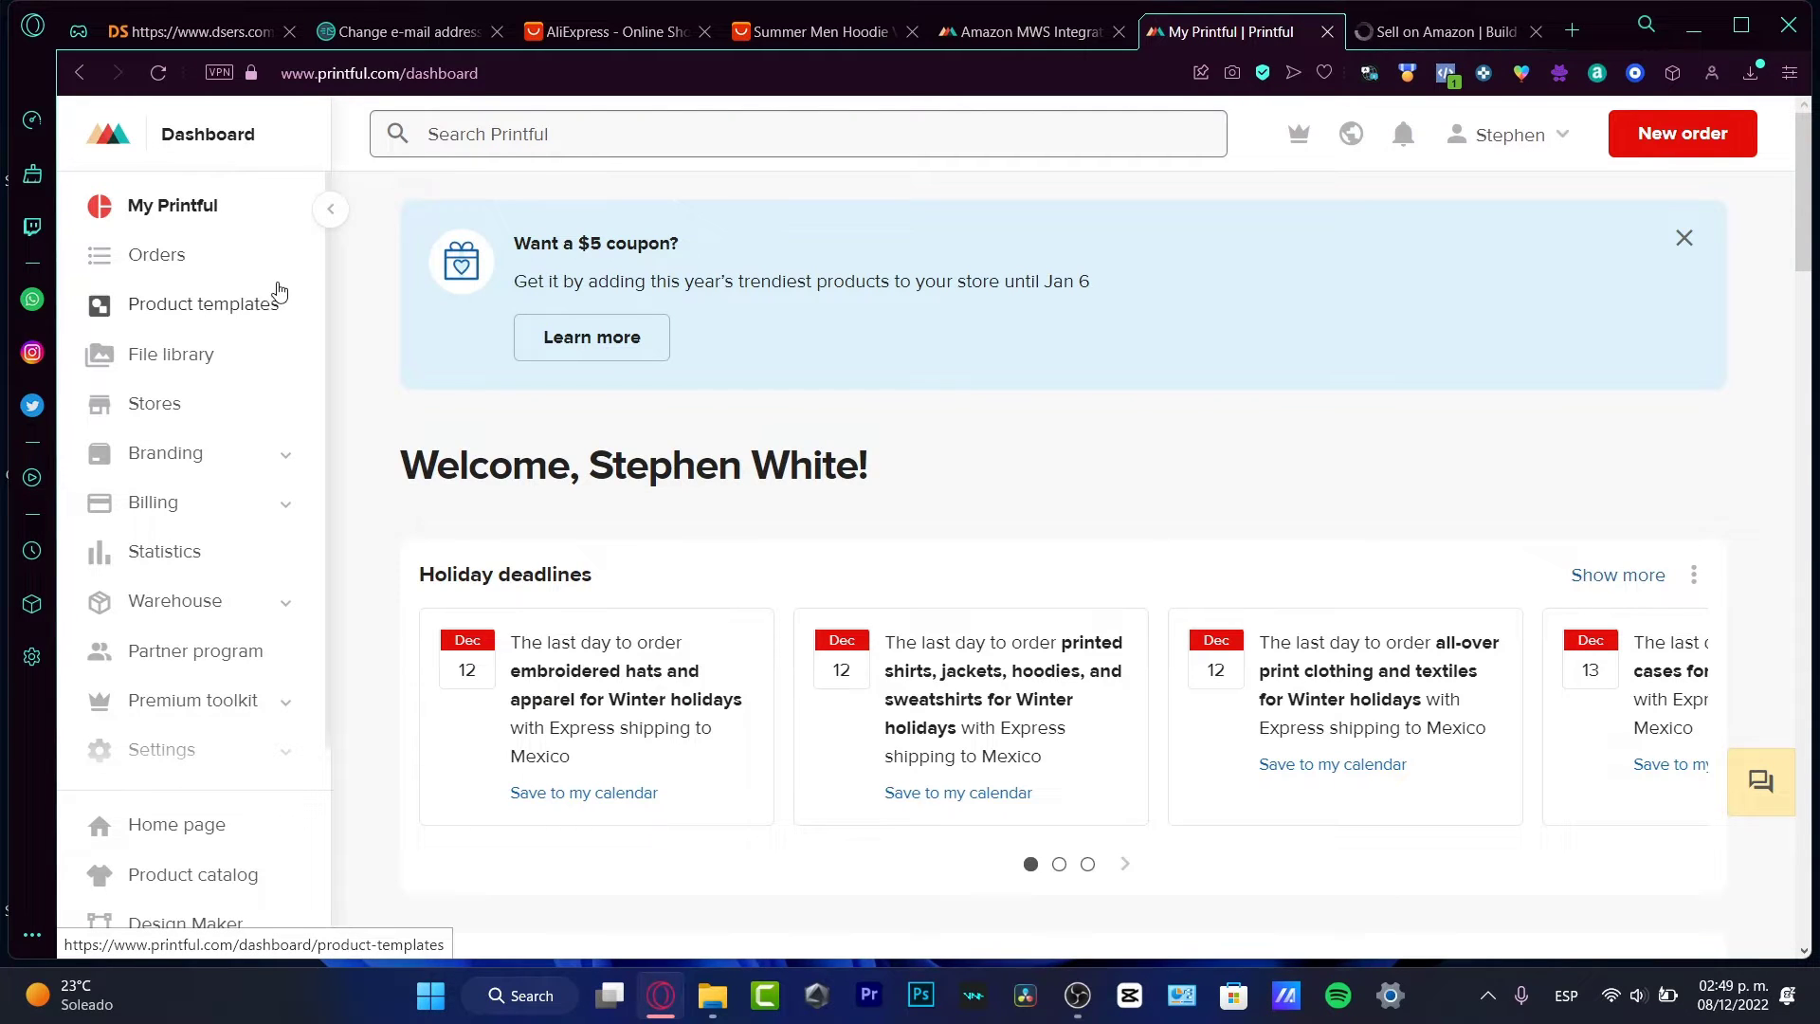
# - View Printful's connected stores, then return to the Amazon Sell home page after trying Sign up
pyautogui.click(171, 424)
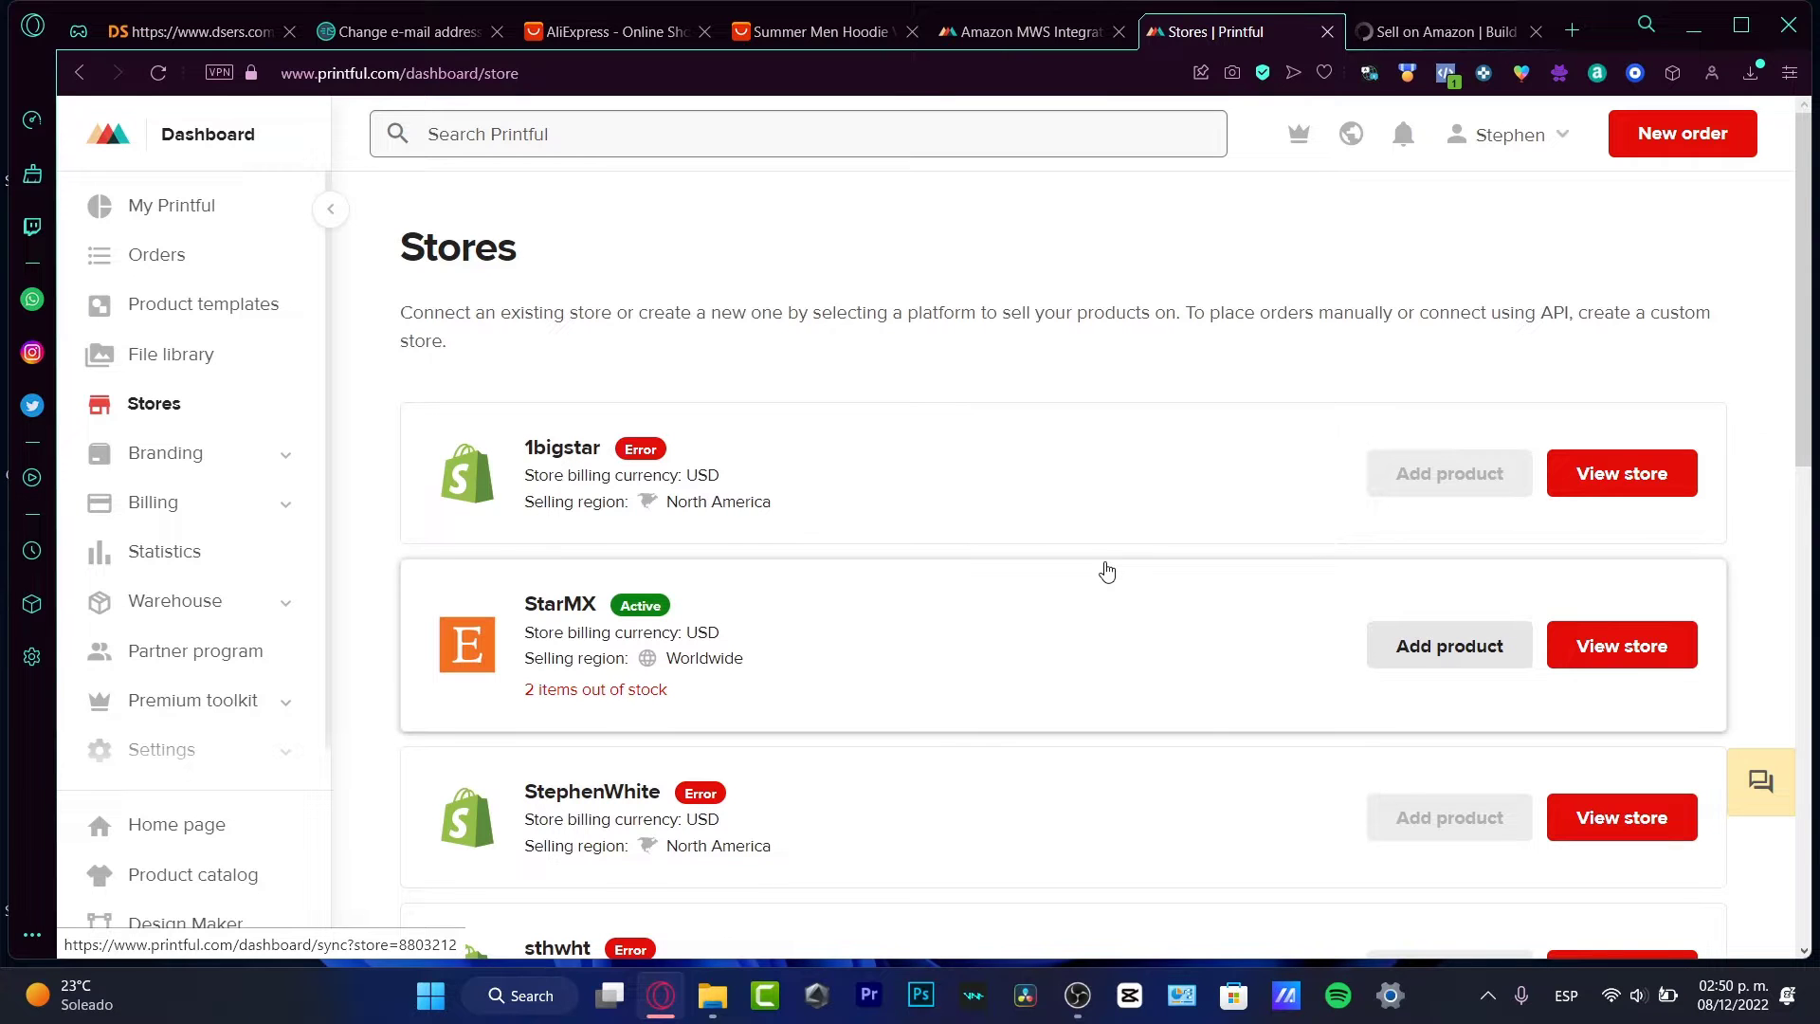
pyautogui.hotkey('ctrl', 'Tab')
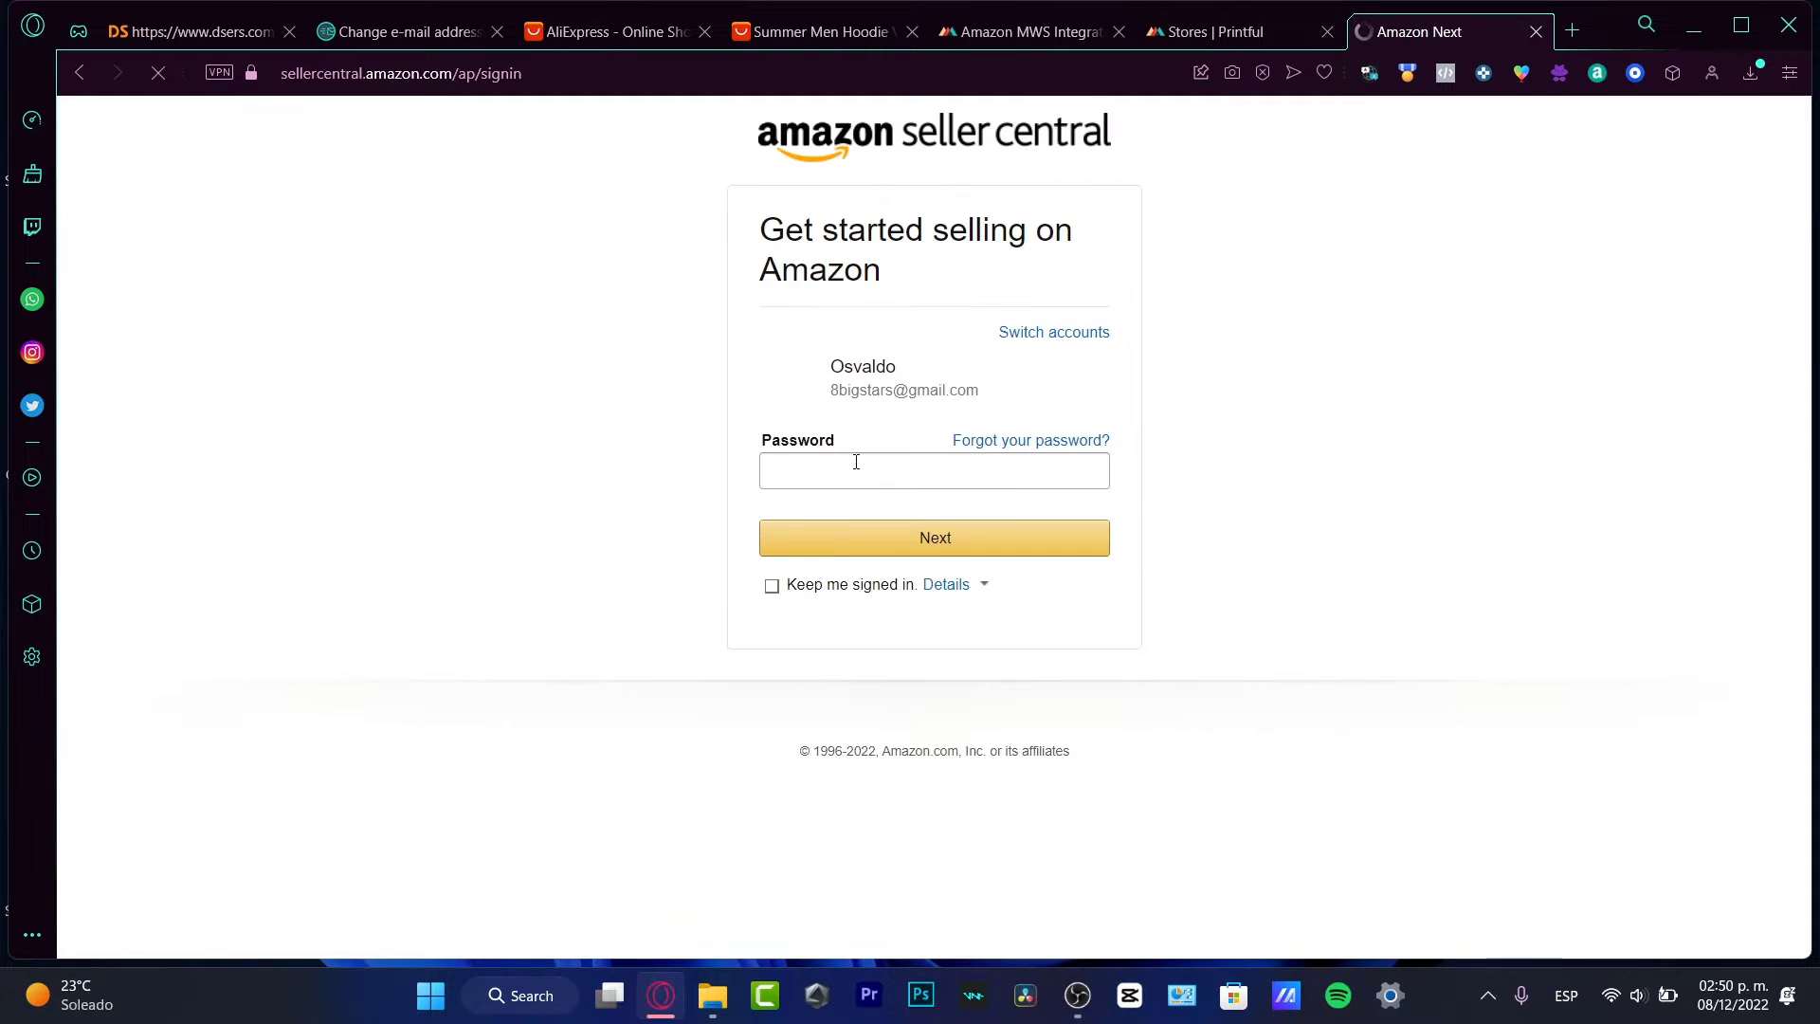
pyautogui.click(935, 463)
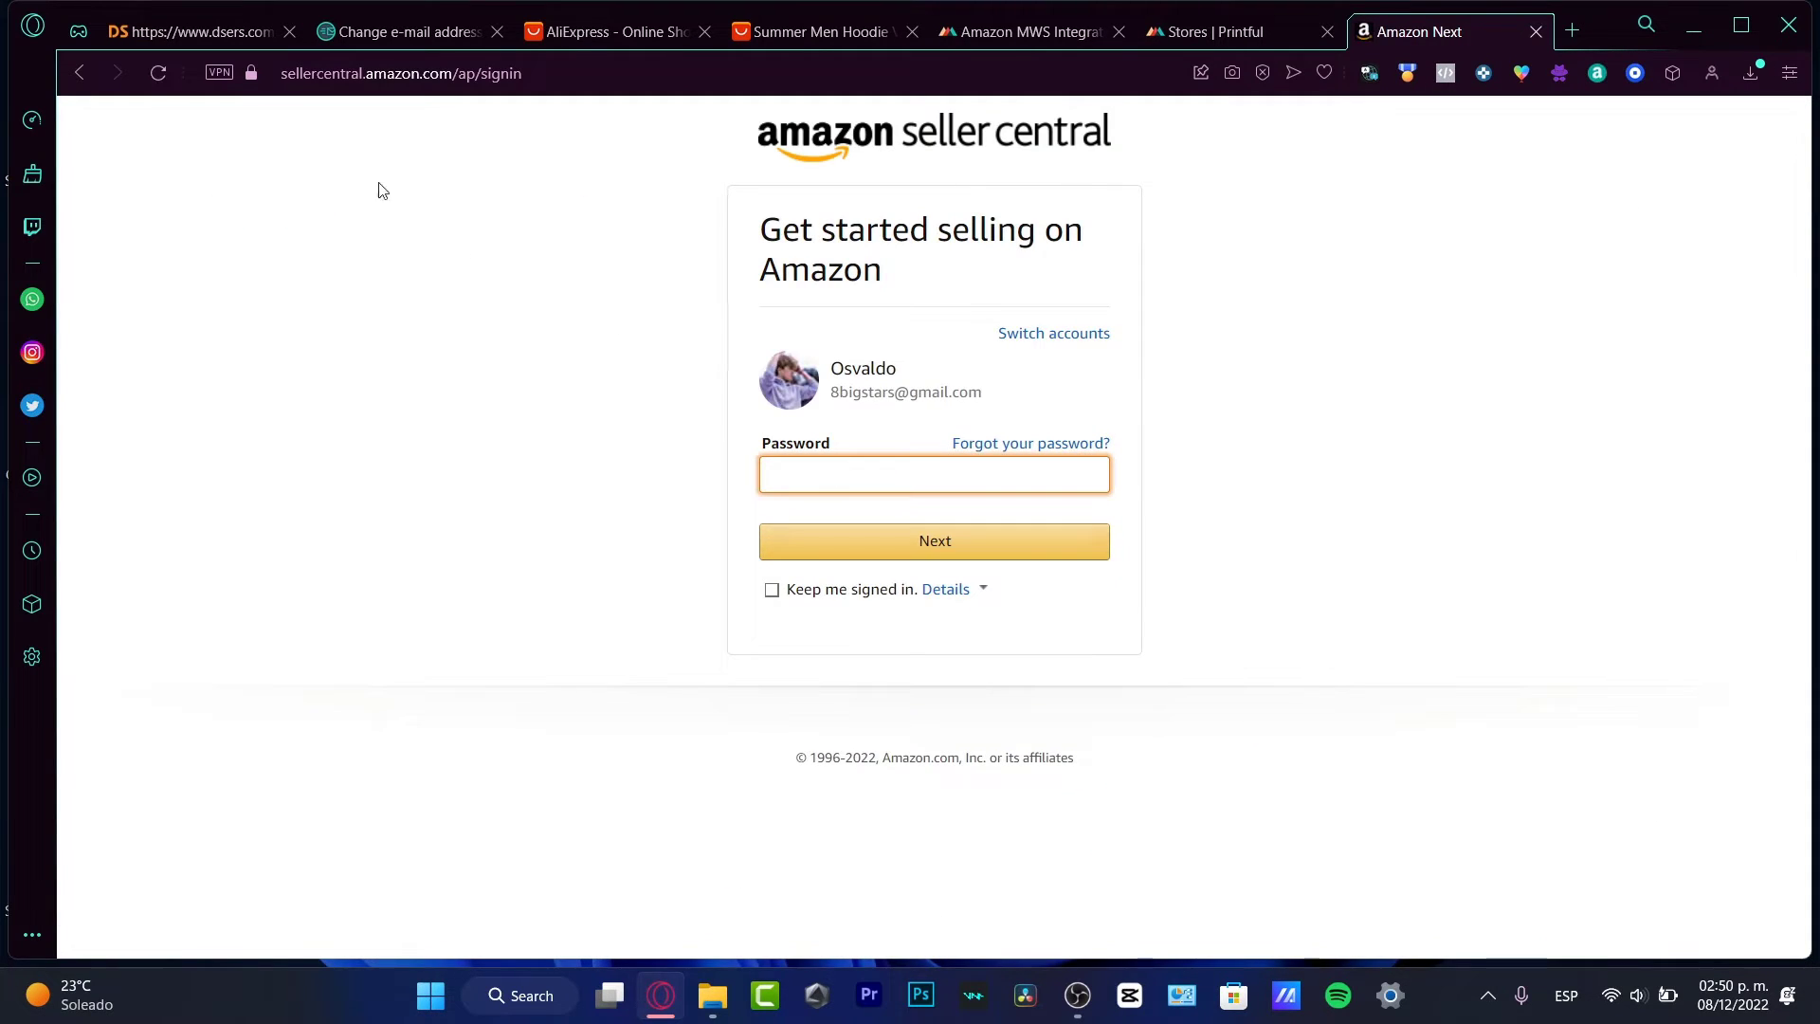
pyautogui.click(84, 74)
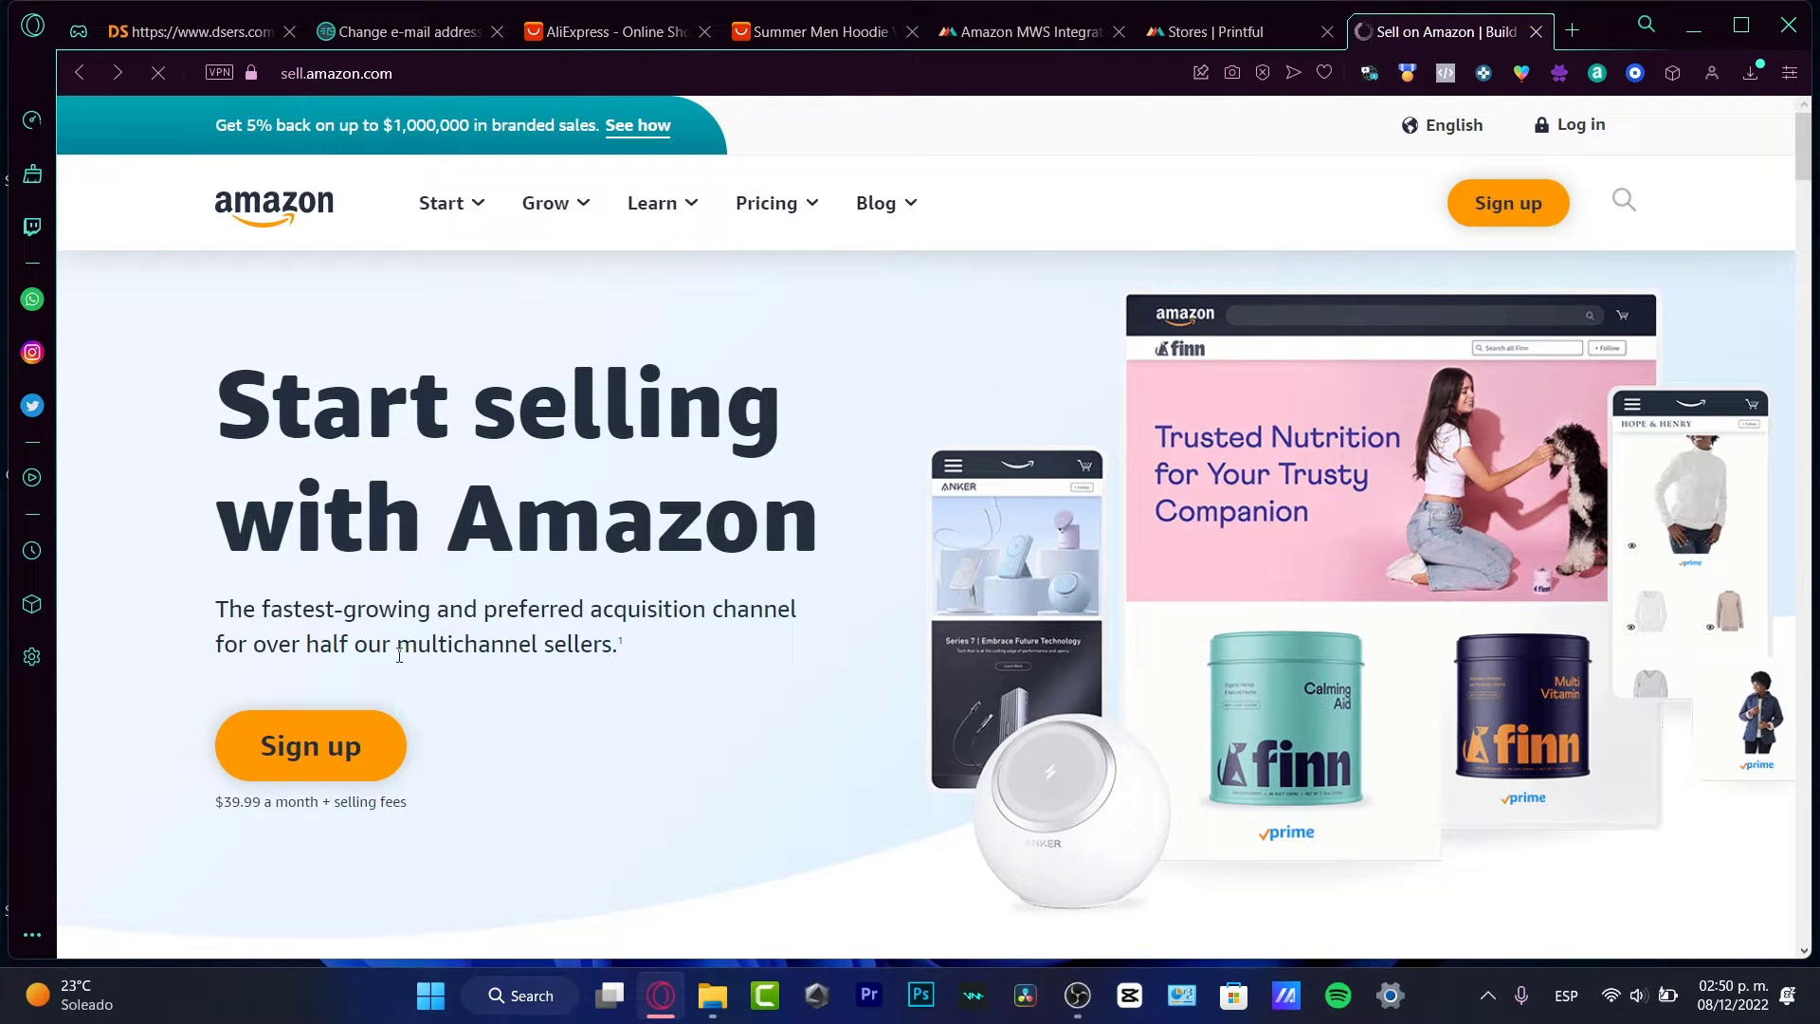
pyautogui.moveTo(776, 203)
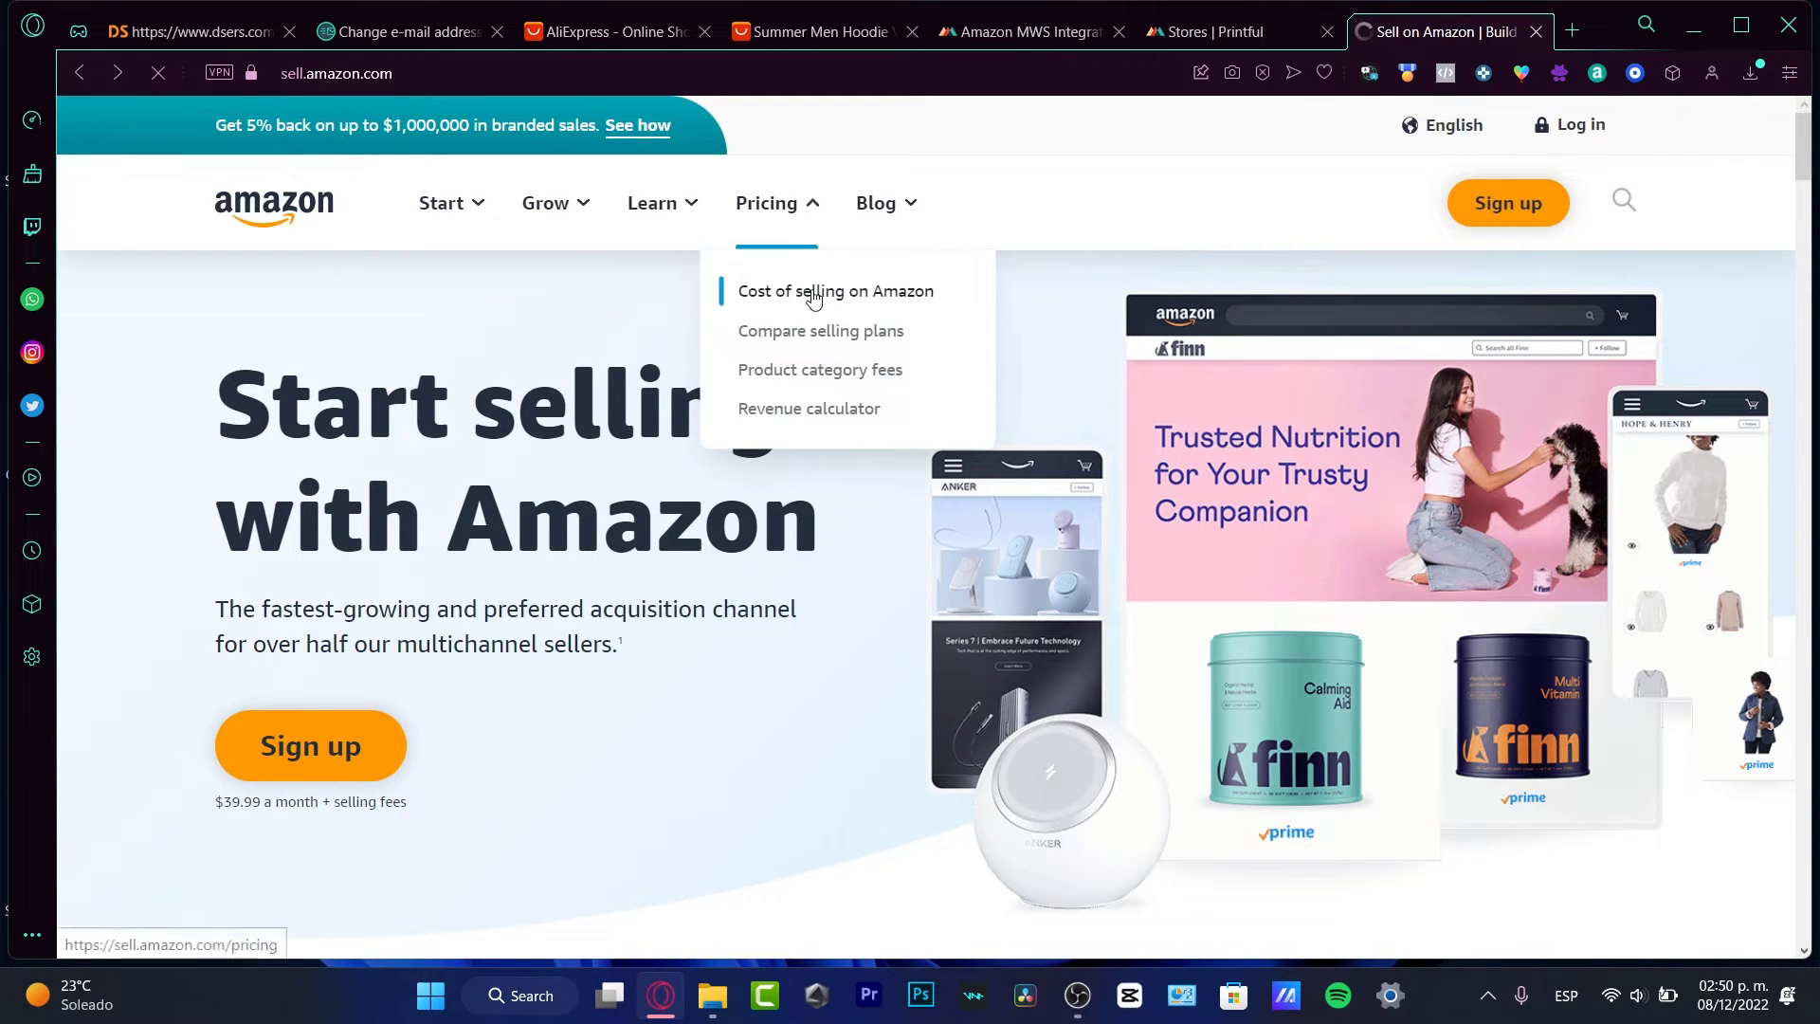
# - Review the selling plan fees: $0.99 per unit Individual versus $39.99 monthly Professional
pyautogui.click(861, 301)
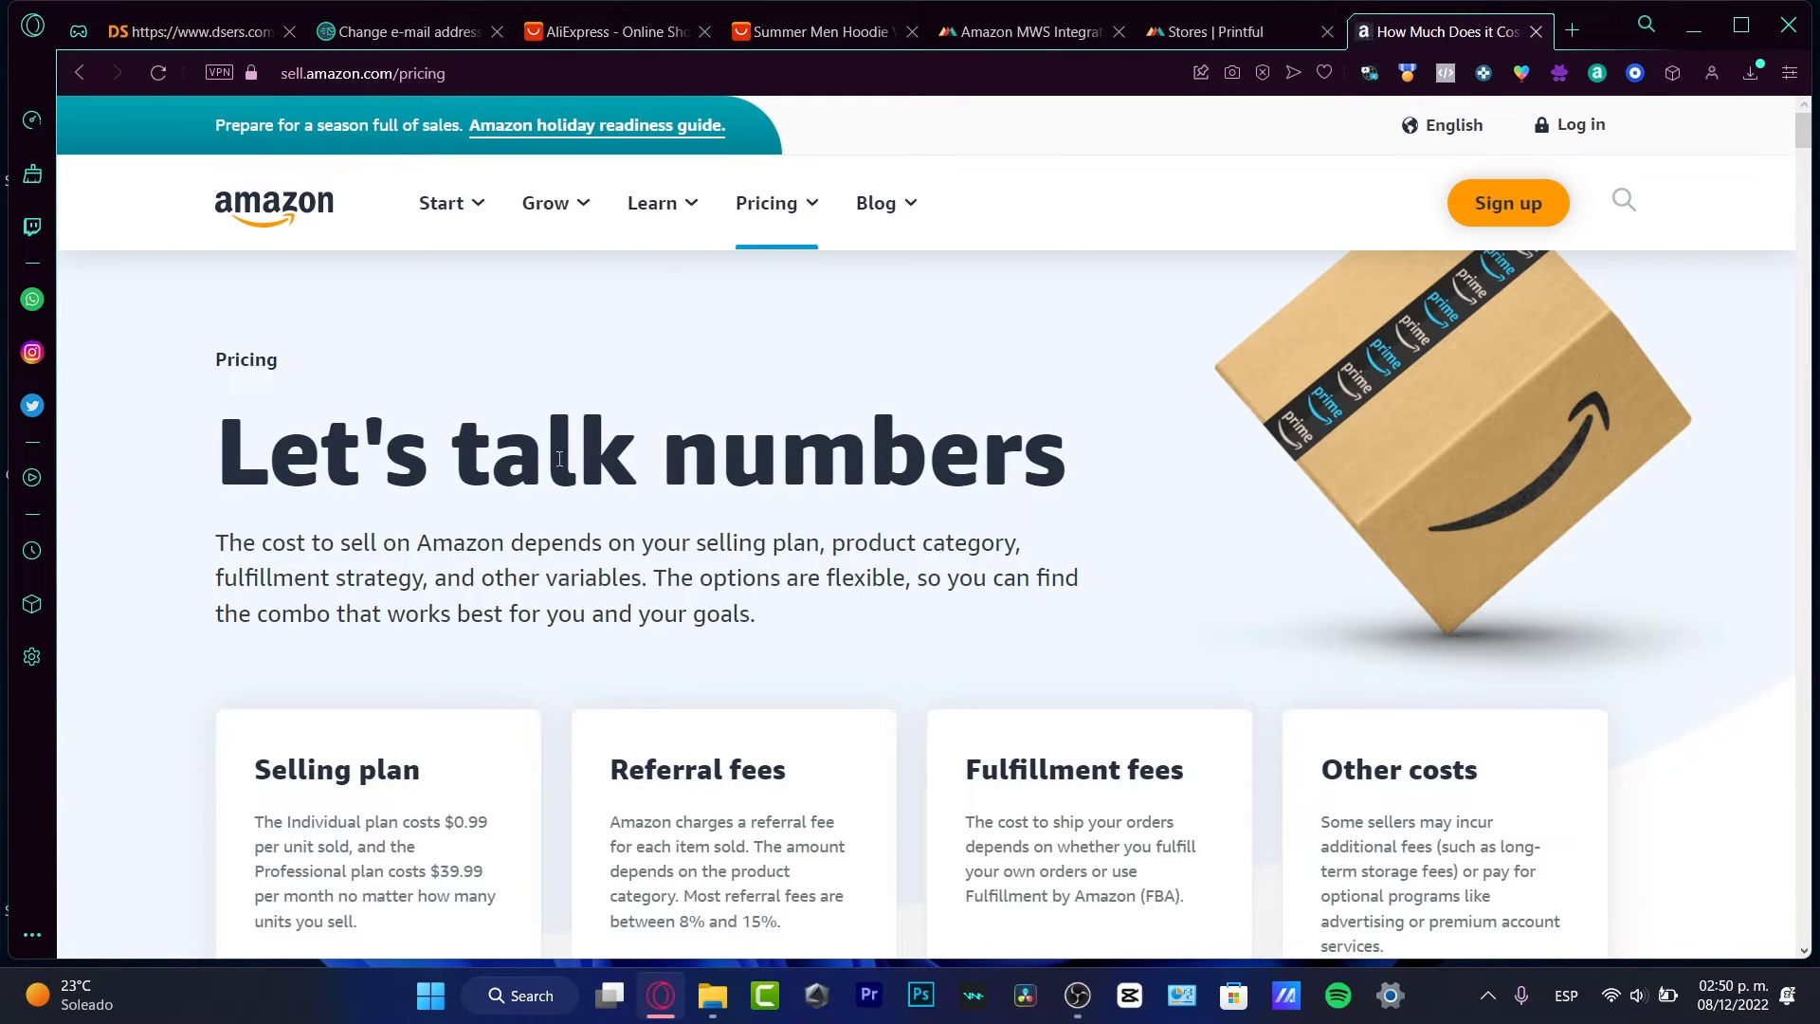
pyautogui.scroll(-4, 1222, 485)
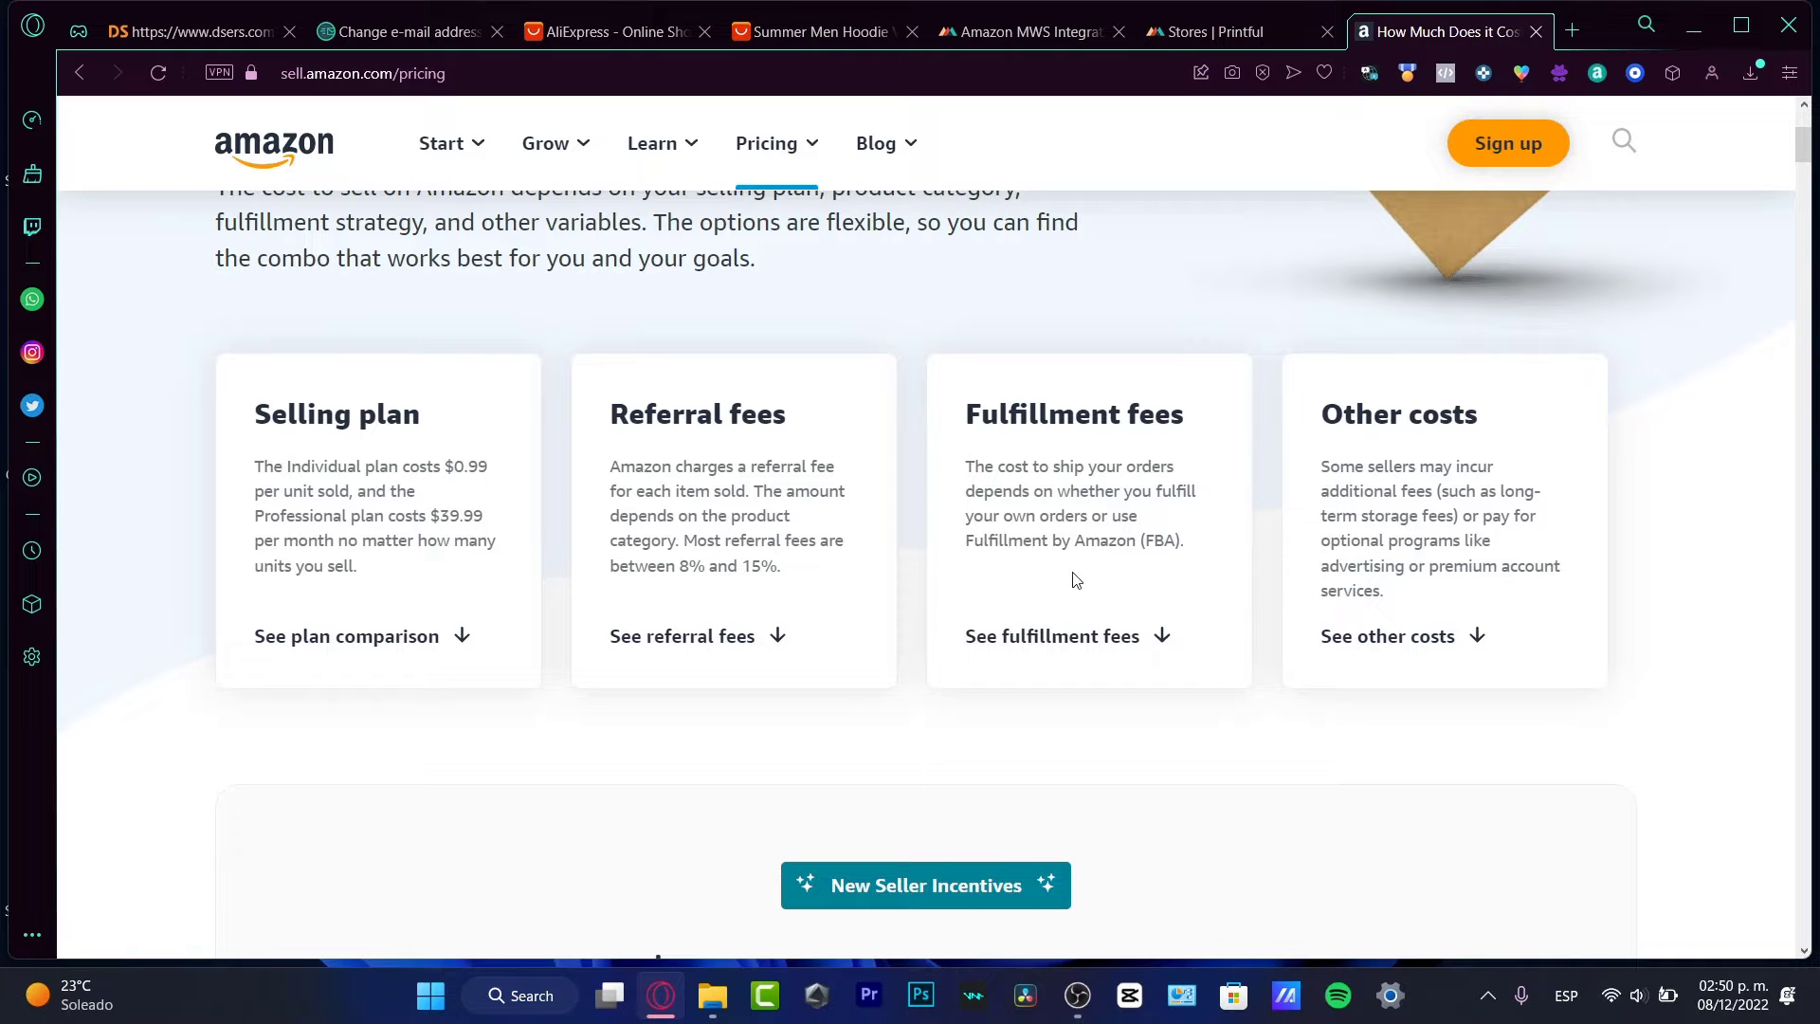
pyautogui.moveTo(287, 415); pyautogui.dragTo(415, 434)
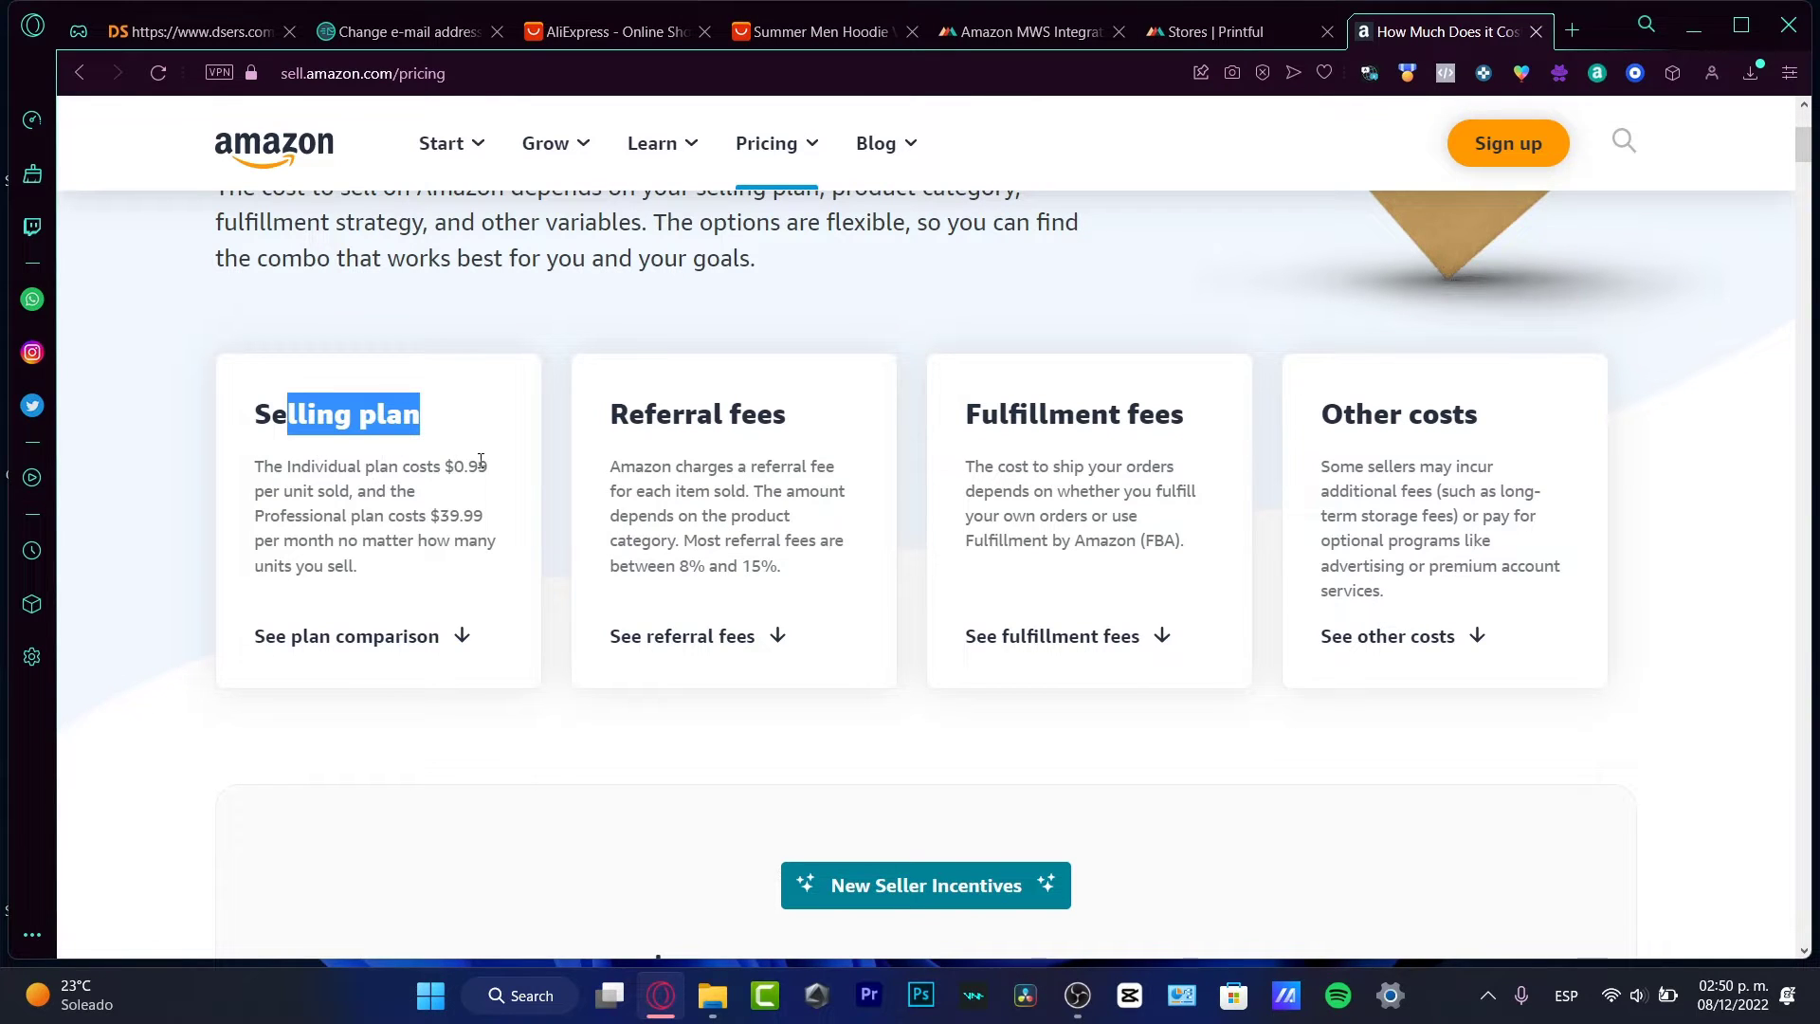
pyautogui.moveTo(455, 466); pyautogui.dragTo(489, 469)
pyautogui.moveTo(254, 490); pyautogui.dragTo(420, 536)
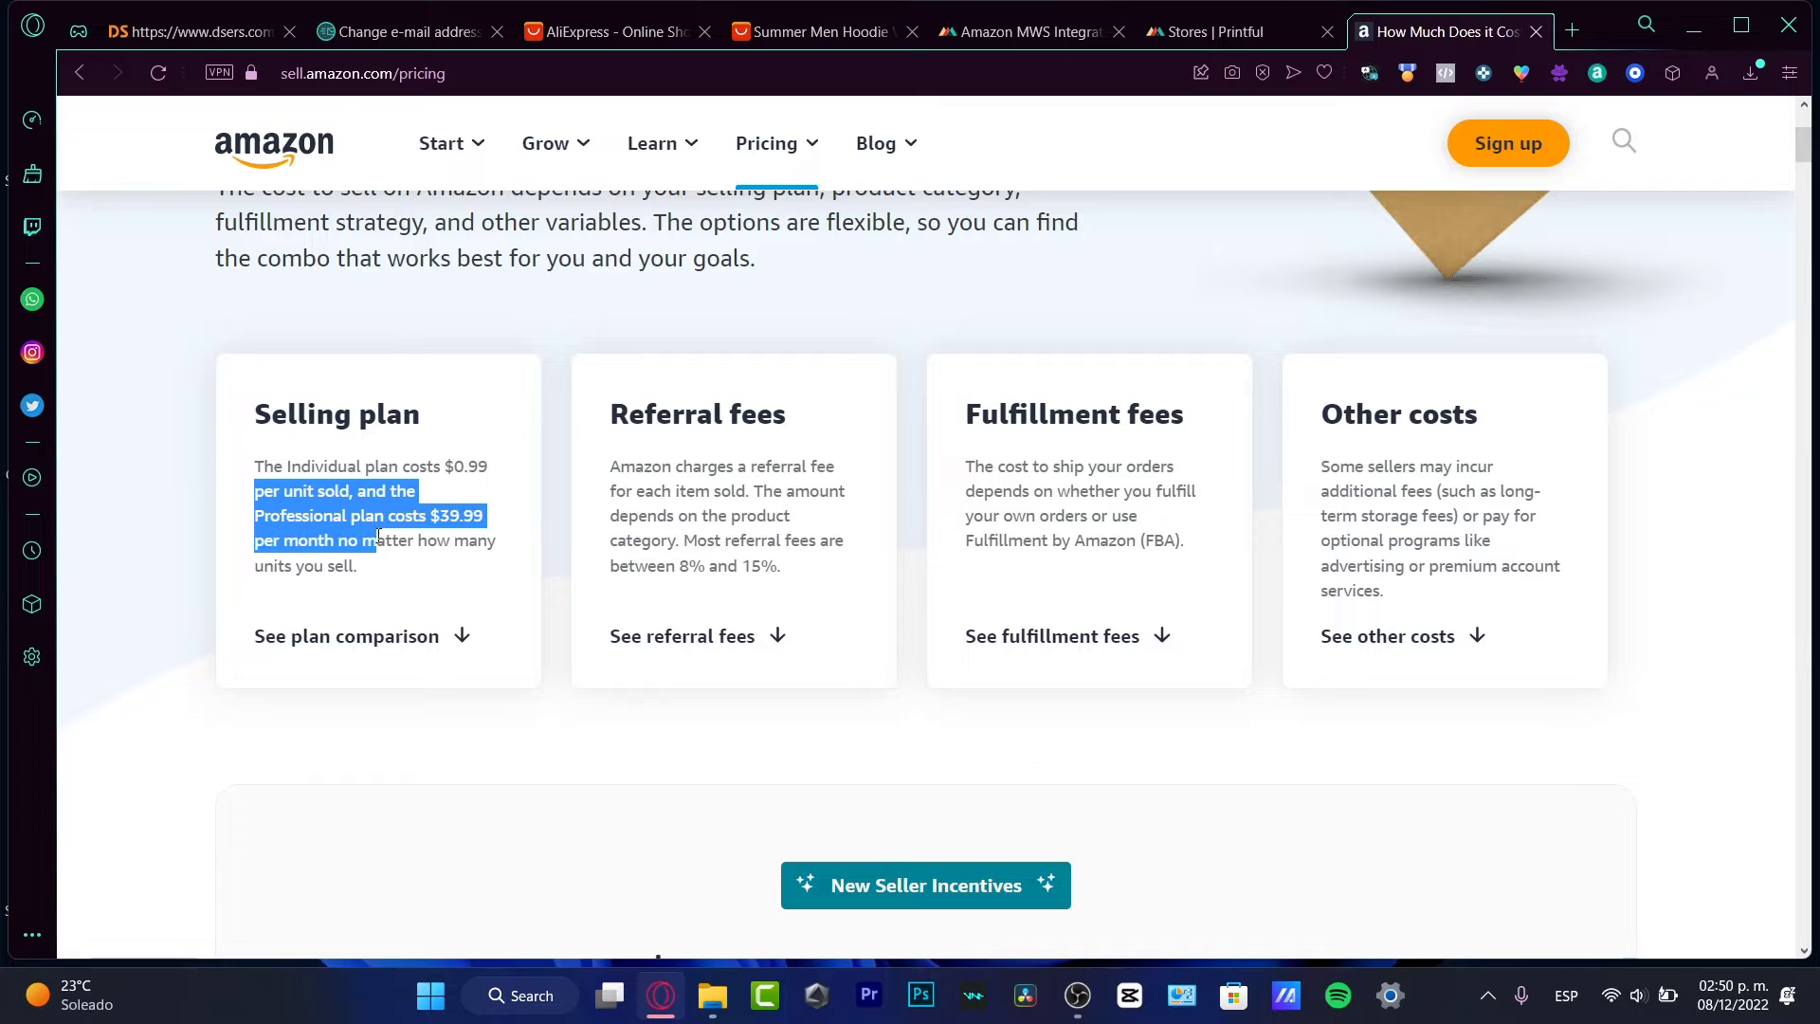
pyautogui.moveTo(420, 536); pyautogui.dragTo(464, 569)
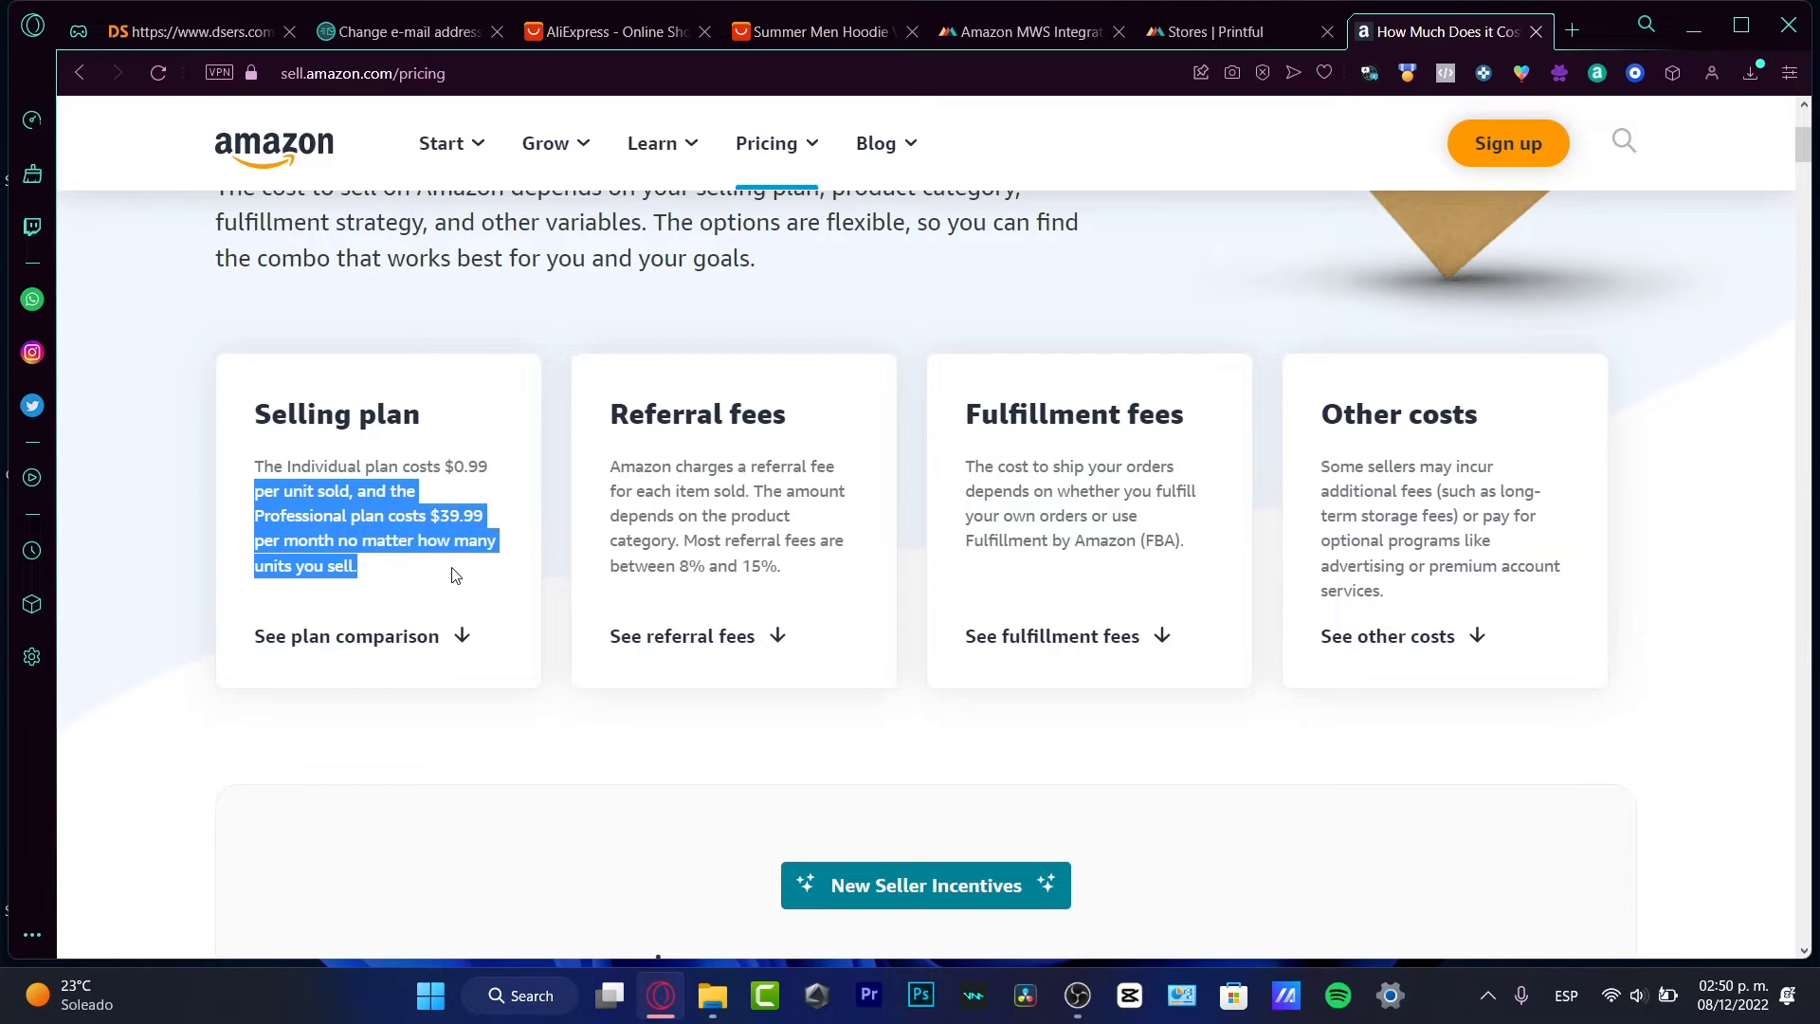
pyautogui.click(452, 575)
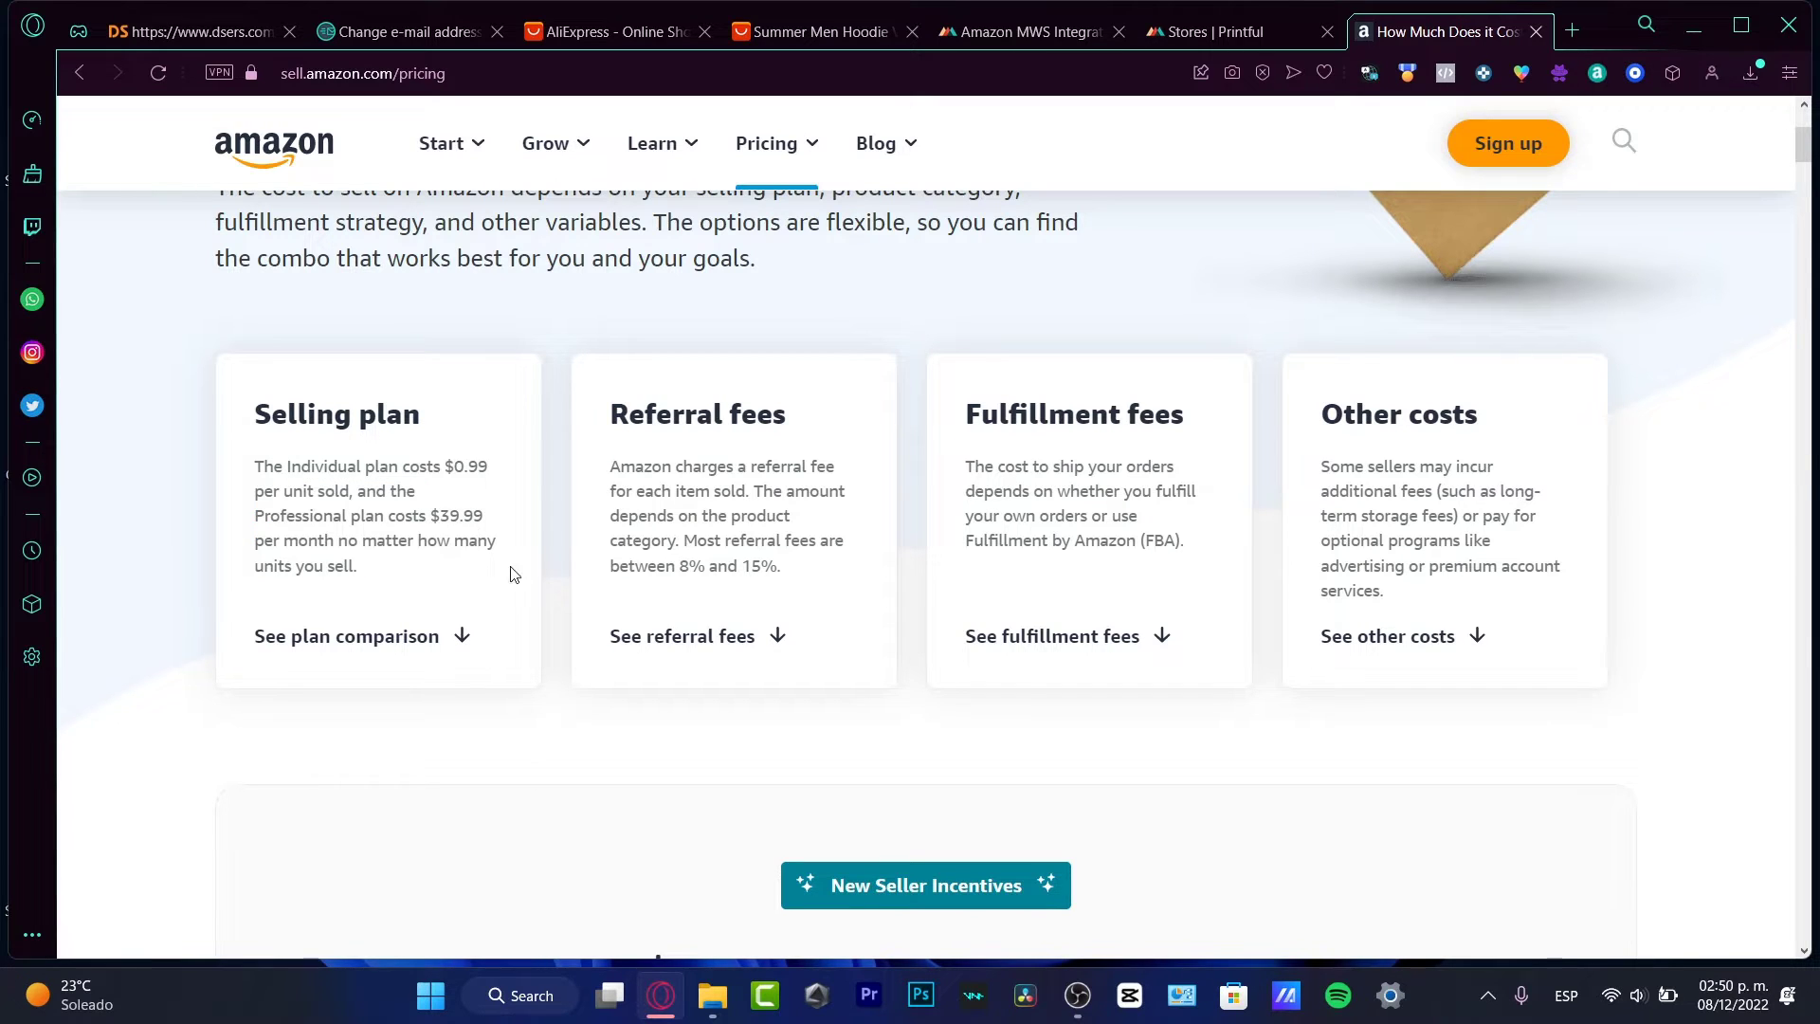
pyautogui.moveTo(431, 516); pyautogui.dragTo(495, 523)
pyautogui.moveTo(455, 466); pyautogui.dragTo(502, 465)
# - Read the referral fee and Fulfillment by Amazon (FBA) fee explanations
pyautogui.doubleClick(756, 415)
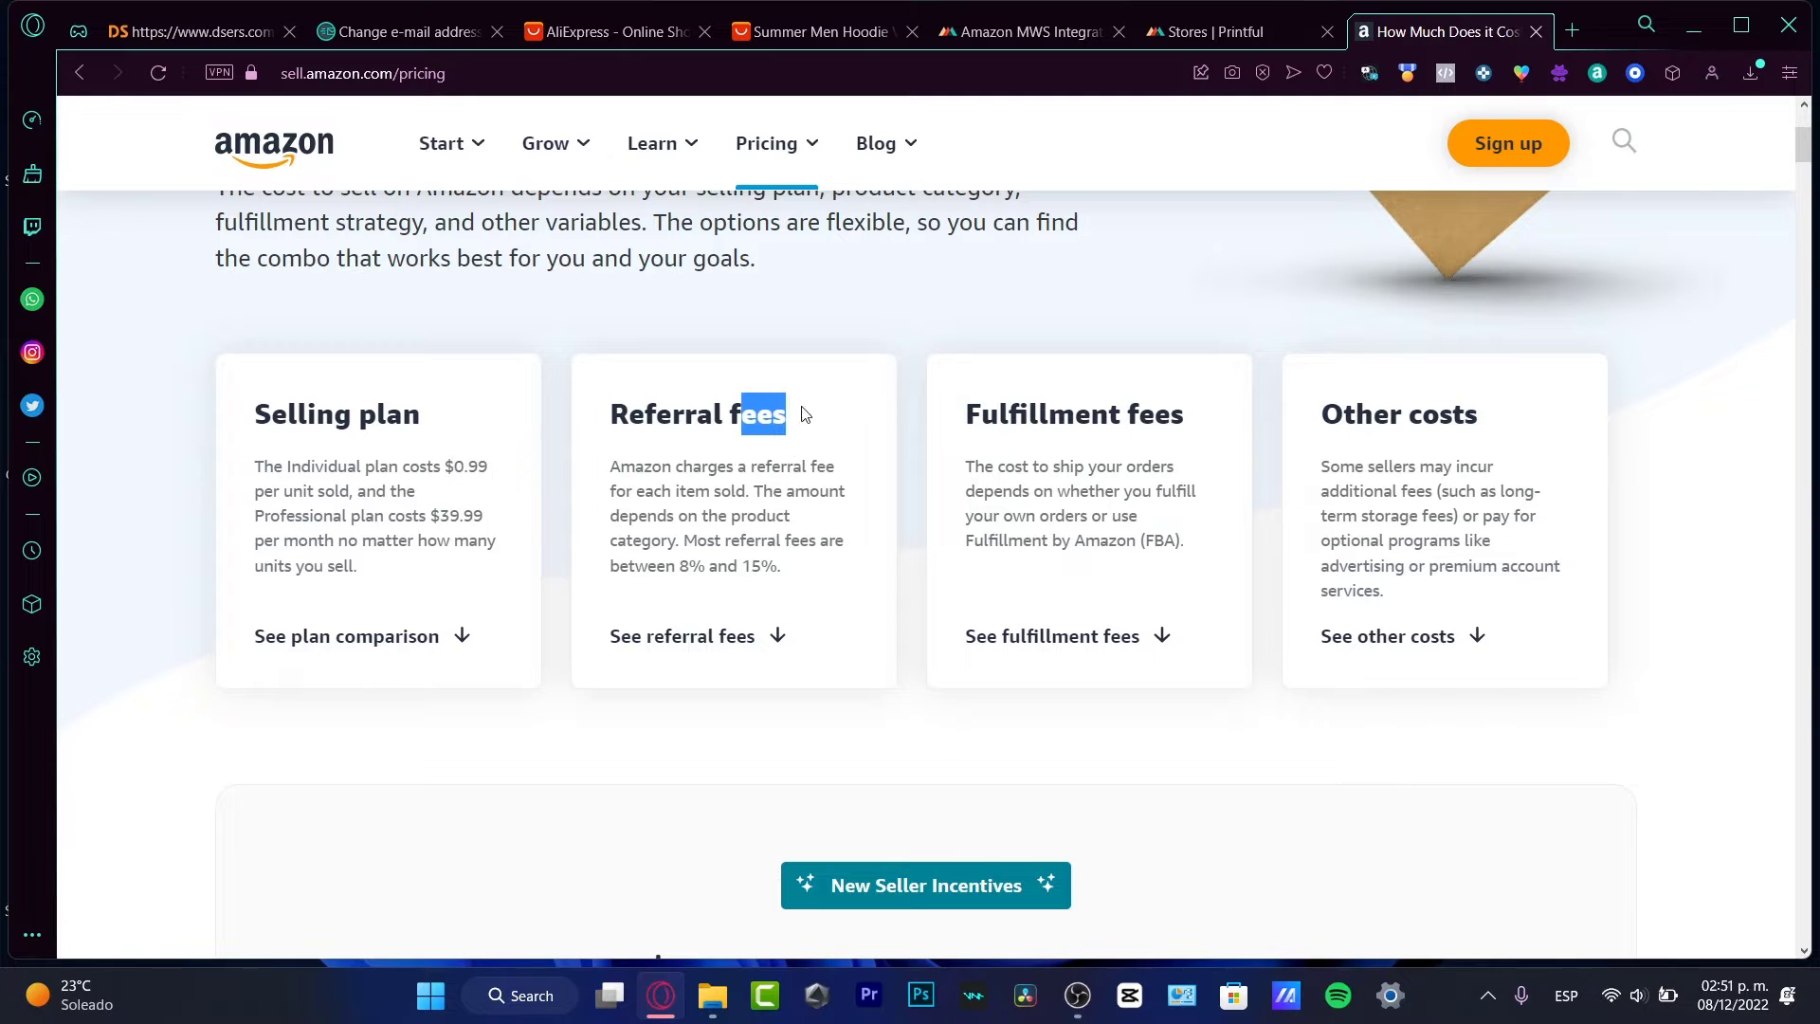
pyautogui.moveTo(703, 466)
pyautogui.mouseDown()
pyautogui.moveTo(851, 489)
pyautogui.moveTo(758, 512)
pyautogui.moveTo(795, 572)
pyautogui.mouseUp()
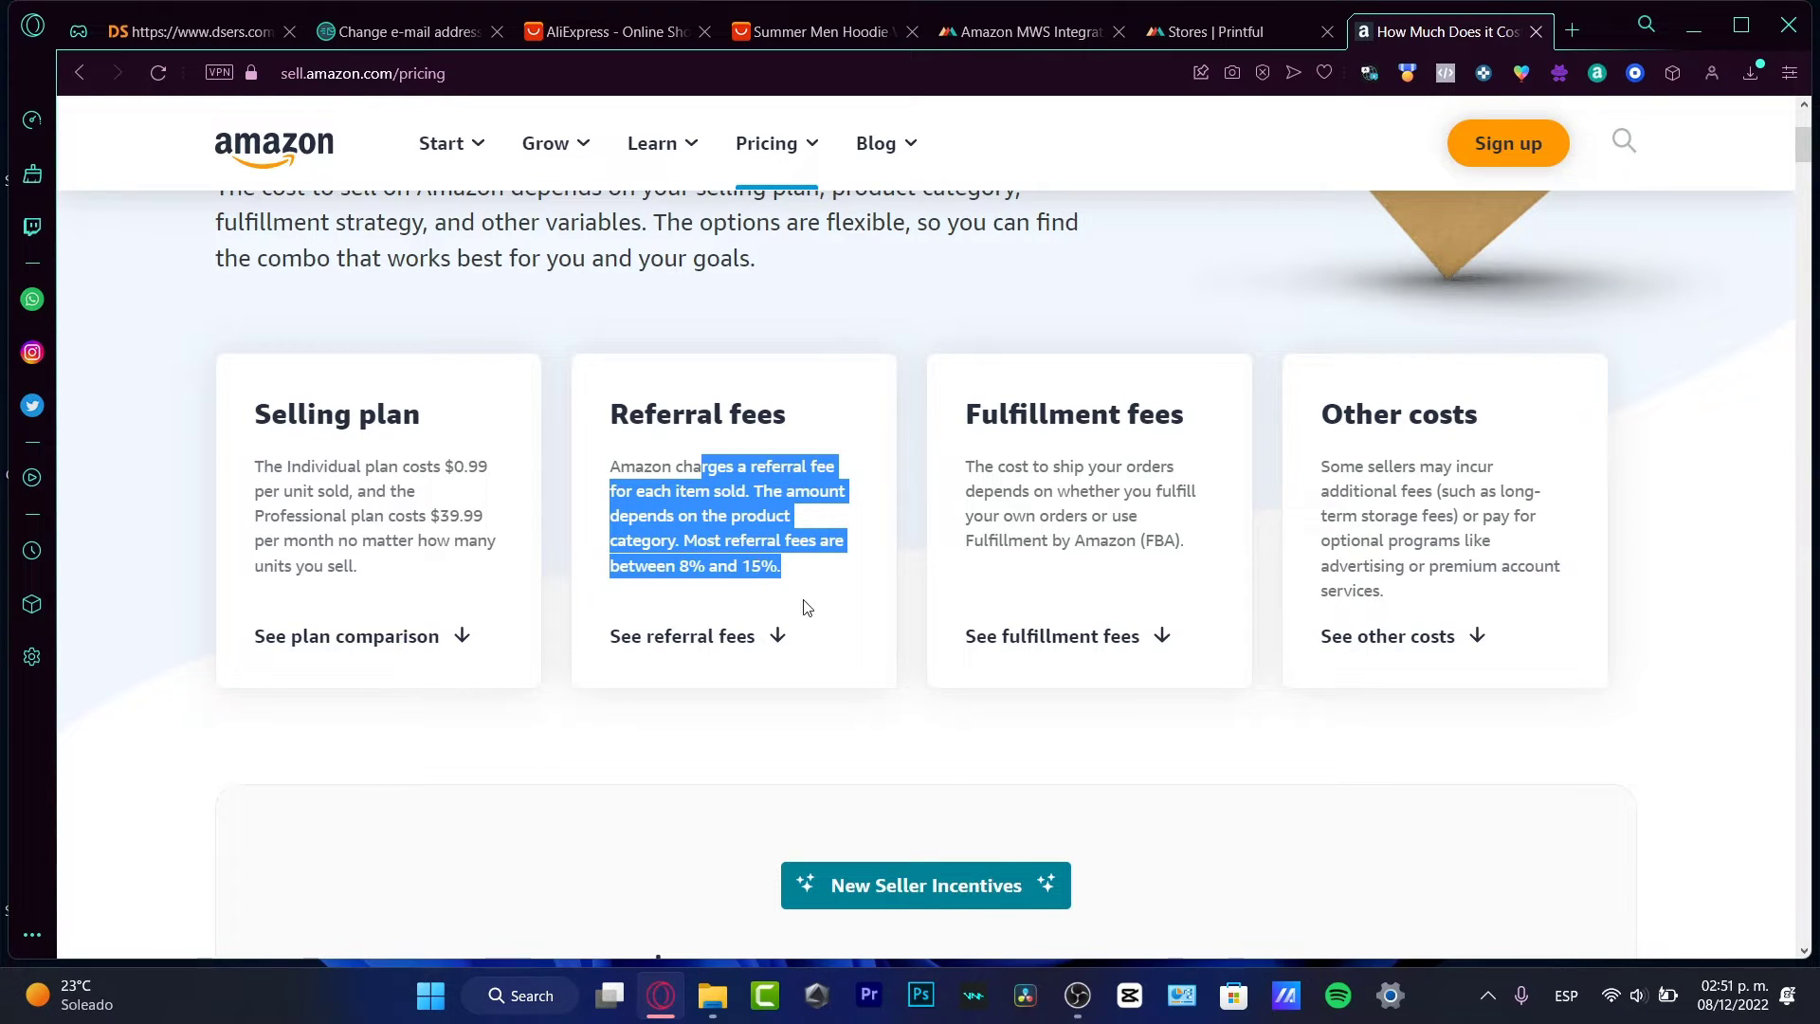
pyautogui.moveTo(1075, 415); pyautogui.dragTo(1156, 421)
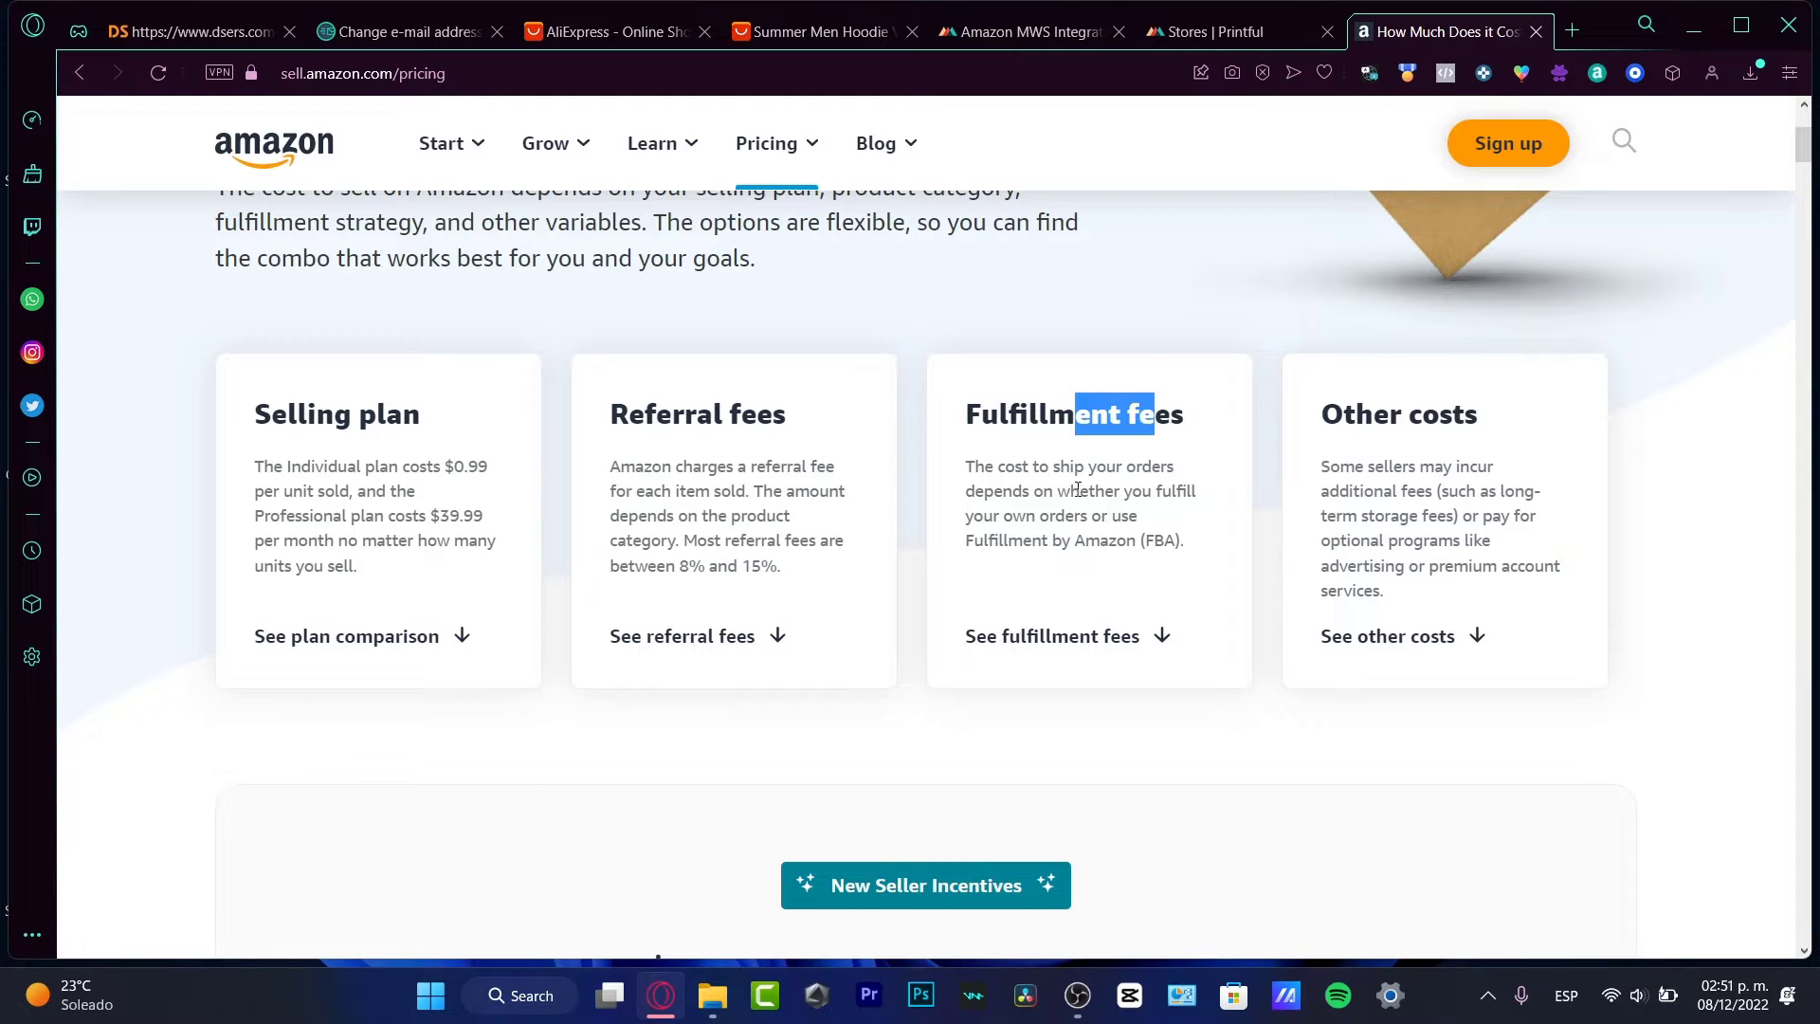
pyautogui.moveTo(1004, 467)
pyautogui.mouseDown()
pyautogui.moveTo(1087, 485)
pyautogui.moveTo(1123, 517)
pyautogui.mouseUp()
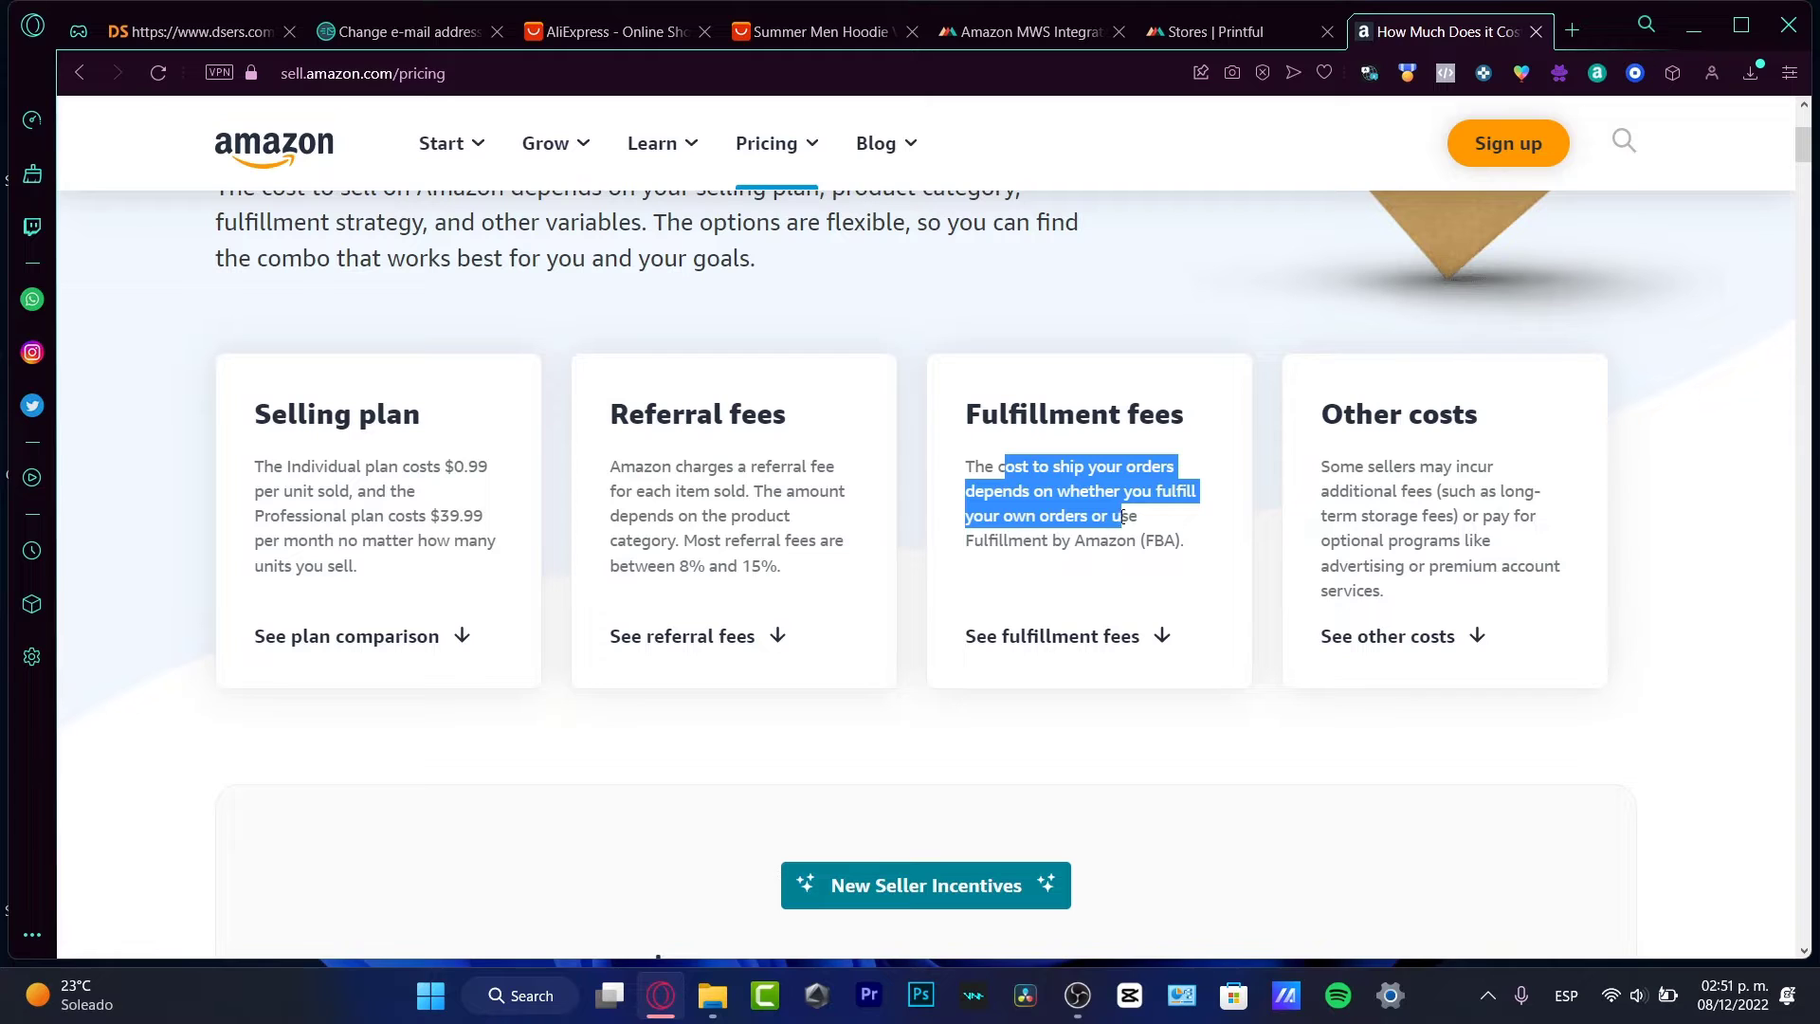
pyautogui.moveTo(1124, 517); pyautogui.dragTo(1195, 556)
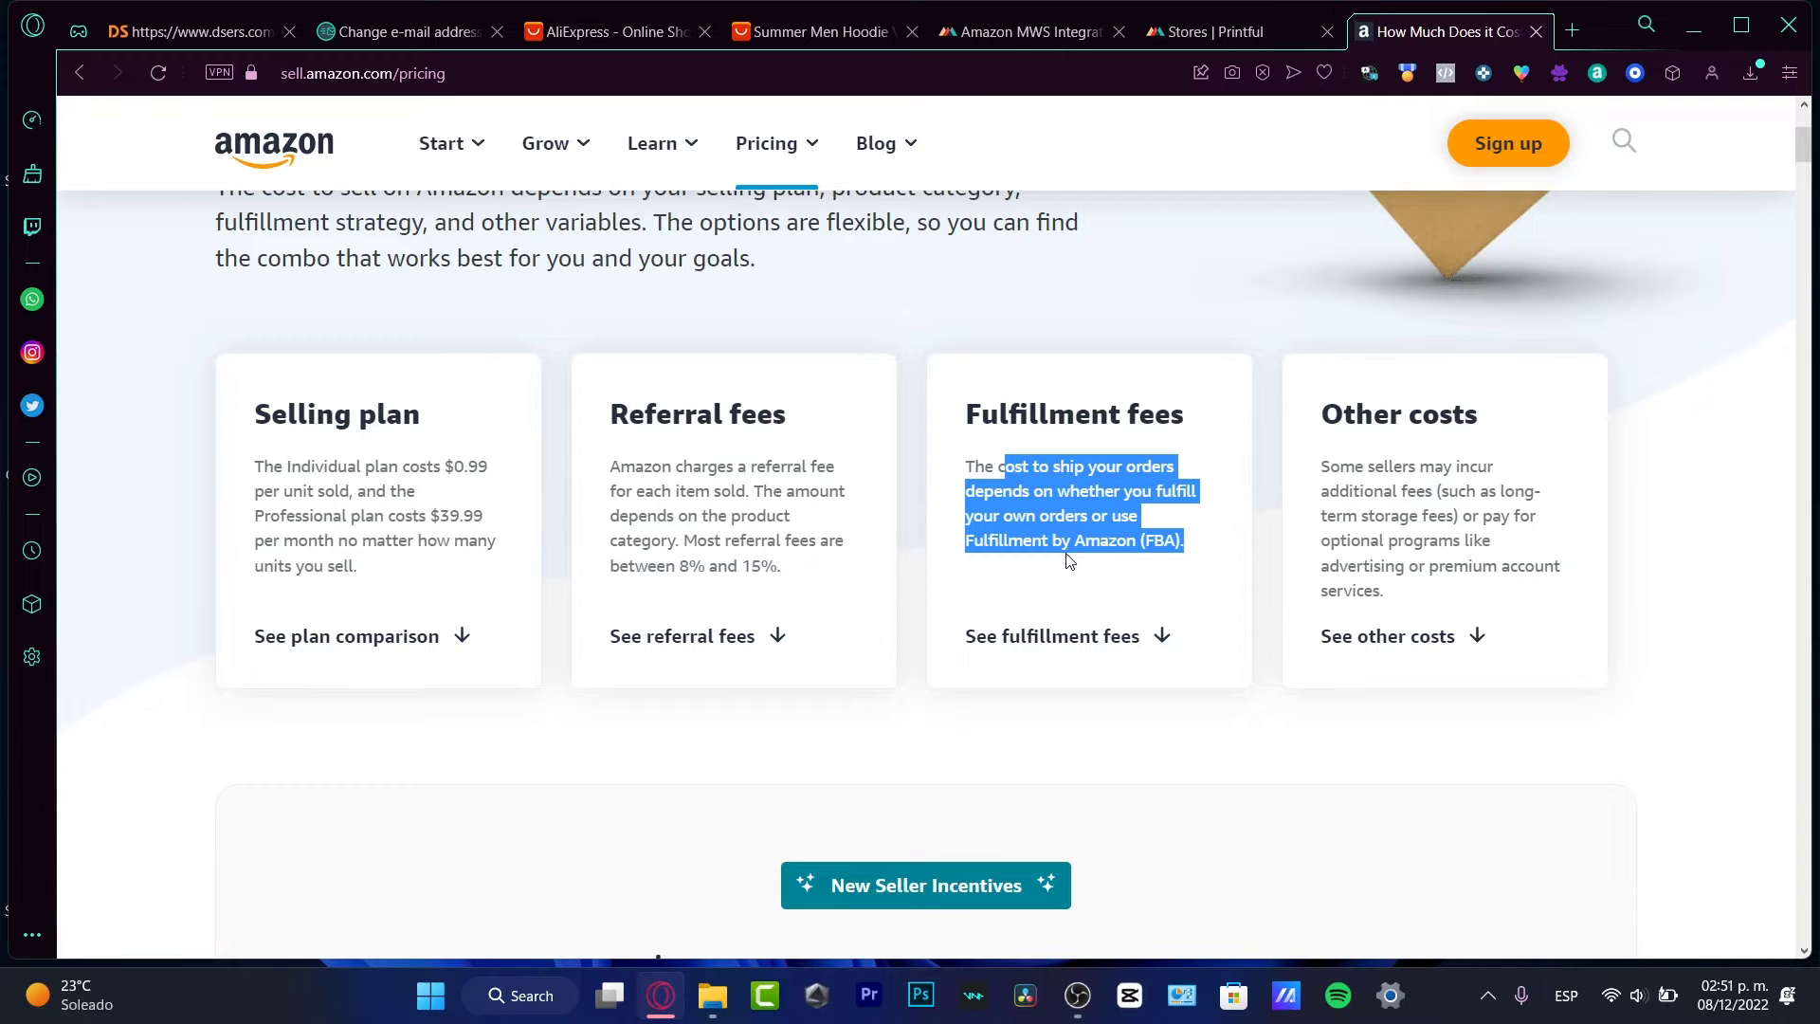
# - Glance at Printful's Stores page, then read Other costs and open See other costs
pyautogui.click(1265, 30)
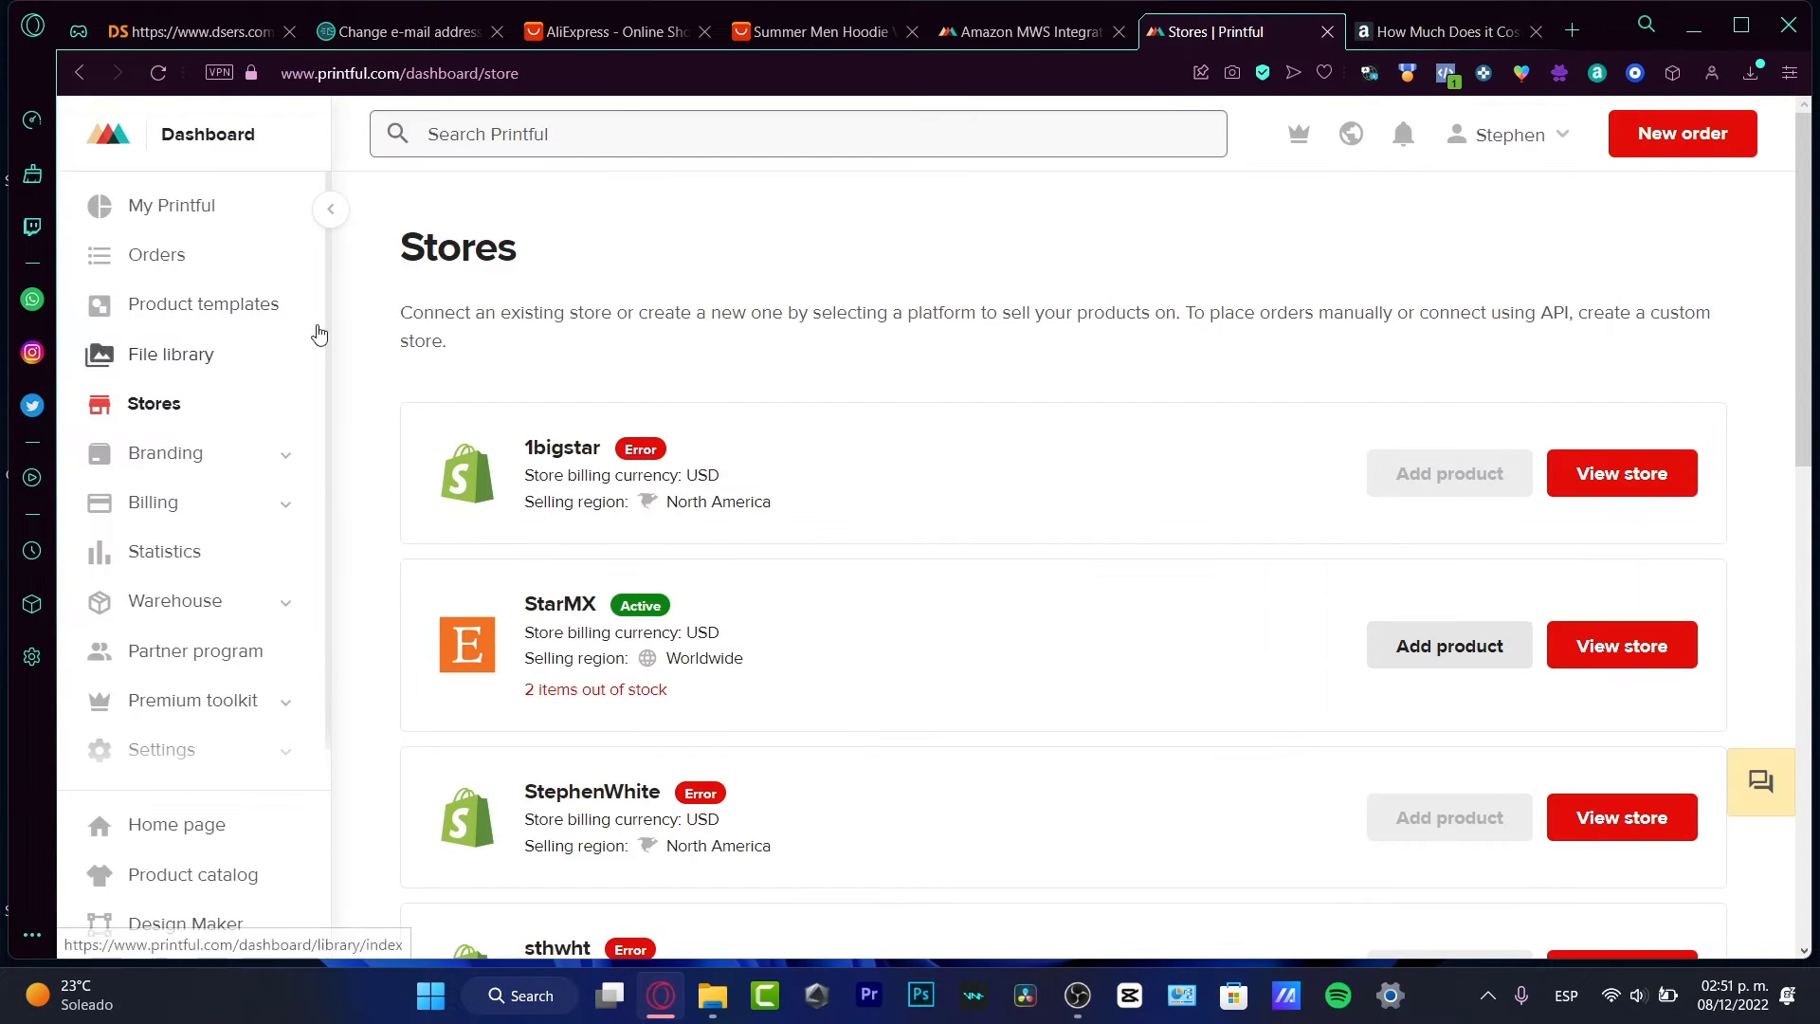
pyautogui.click(1458, 30)
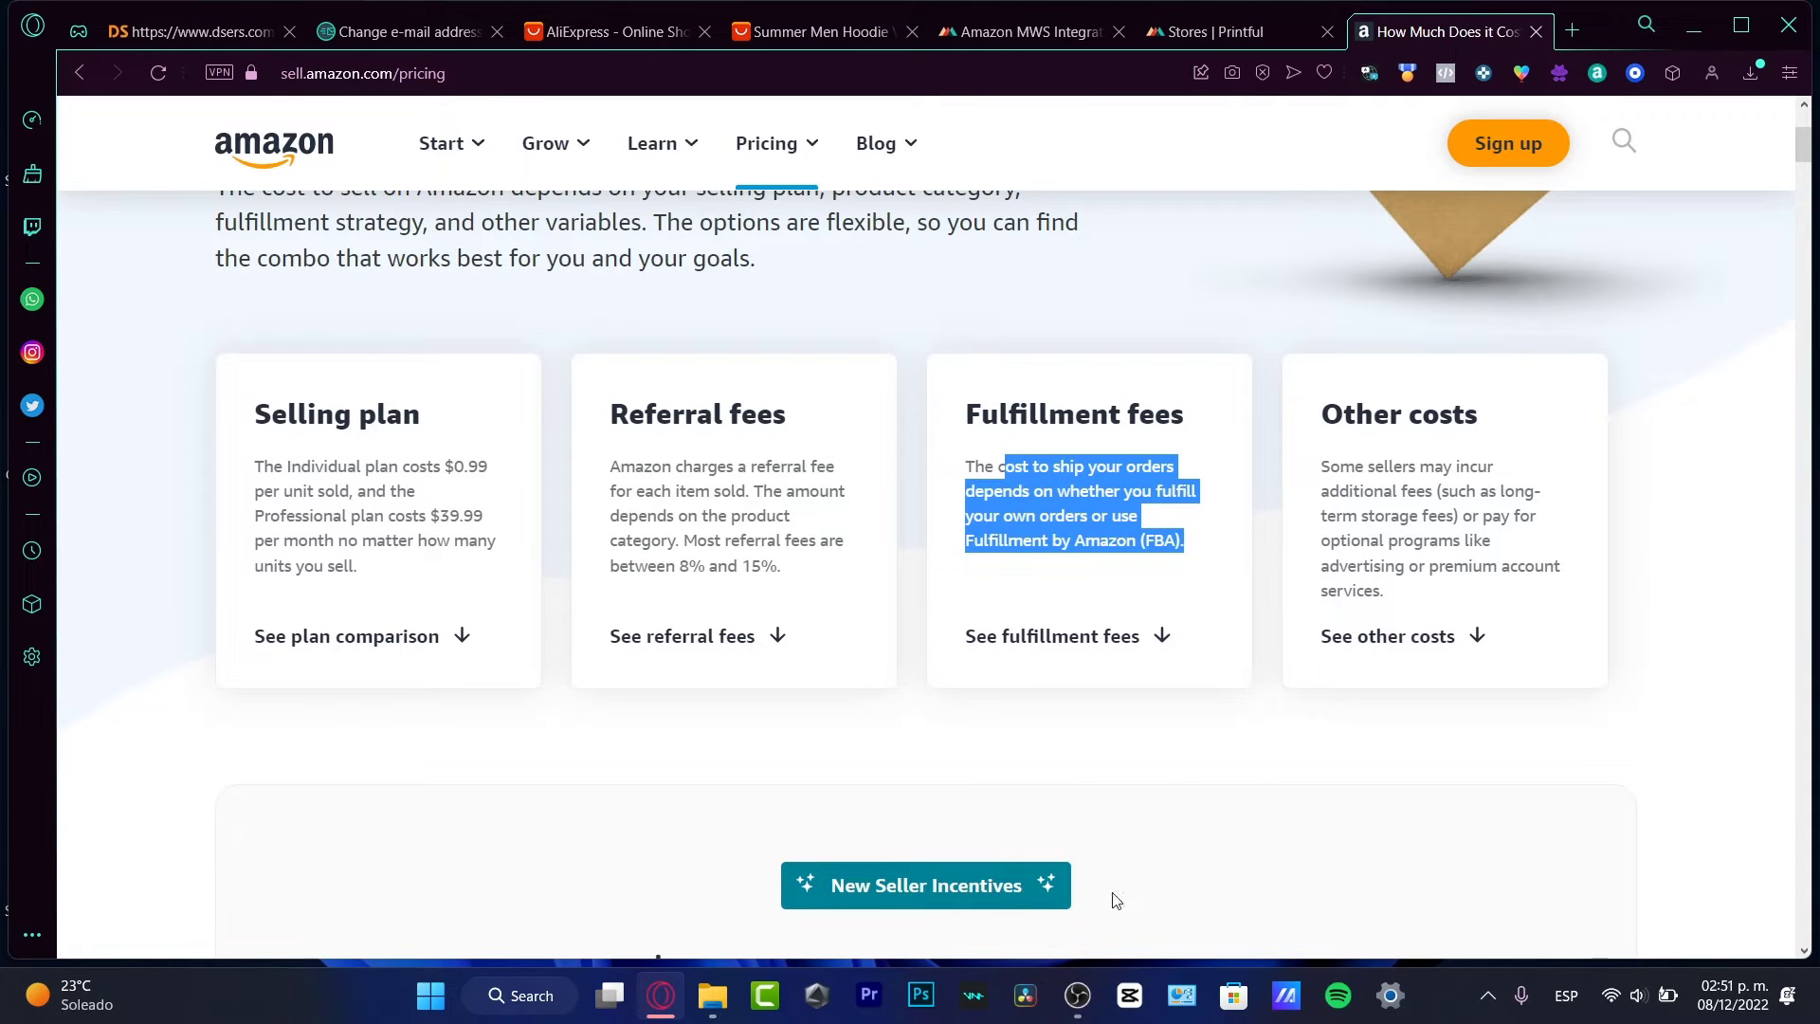
pyautogui.click(1293, 29)
pyautogui.click(1395, 31)
pyautogui.moveTo(1323, 465)
pyautogui.mouseDown()
pyautogui.moveTo(1522, 460)
pyautogui.moveTo(1562, 596)
pyautogui.mouseUp()
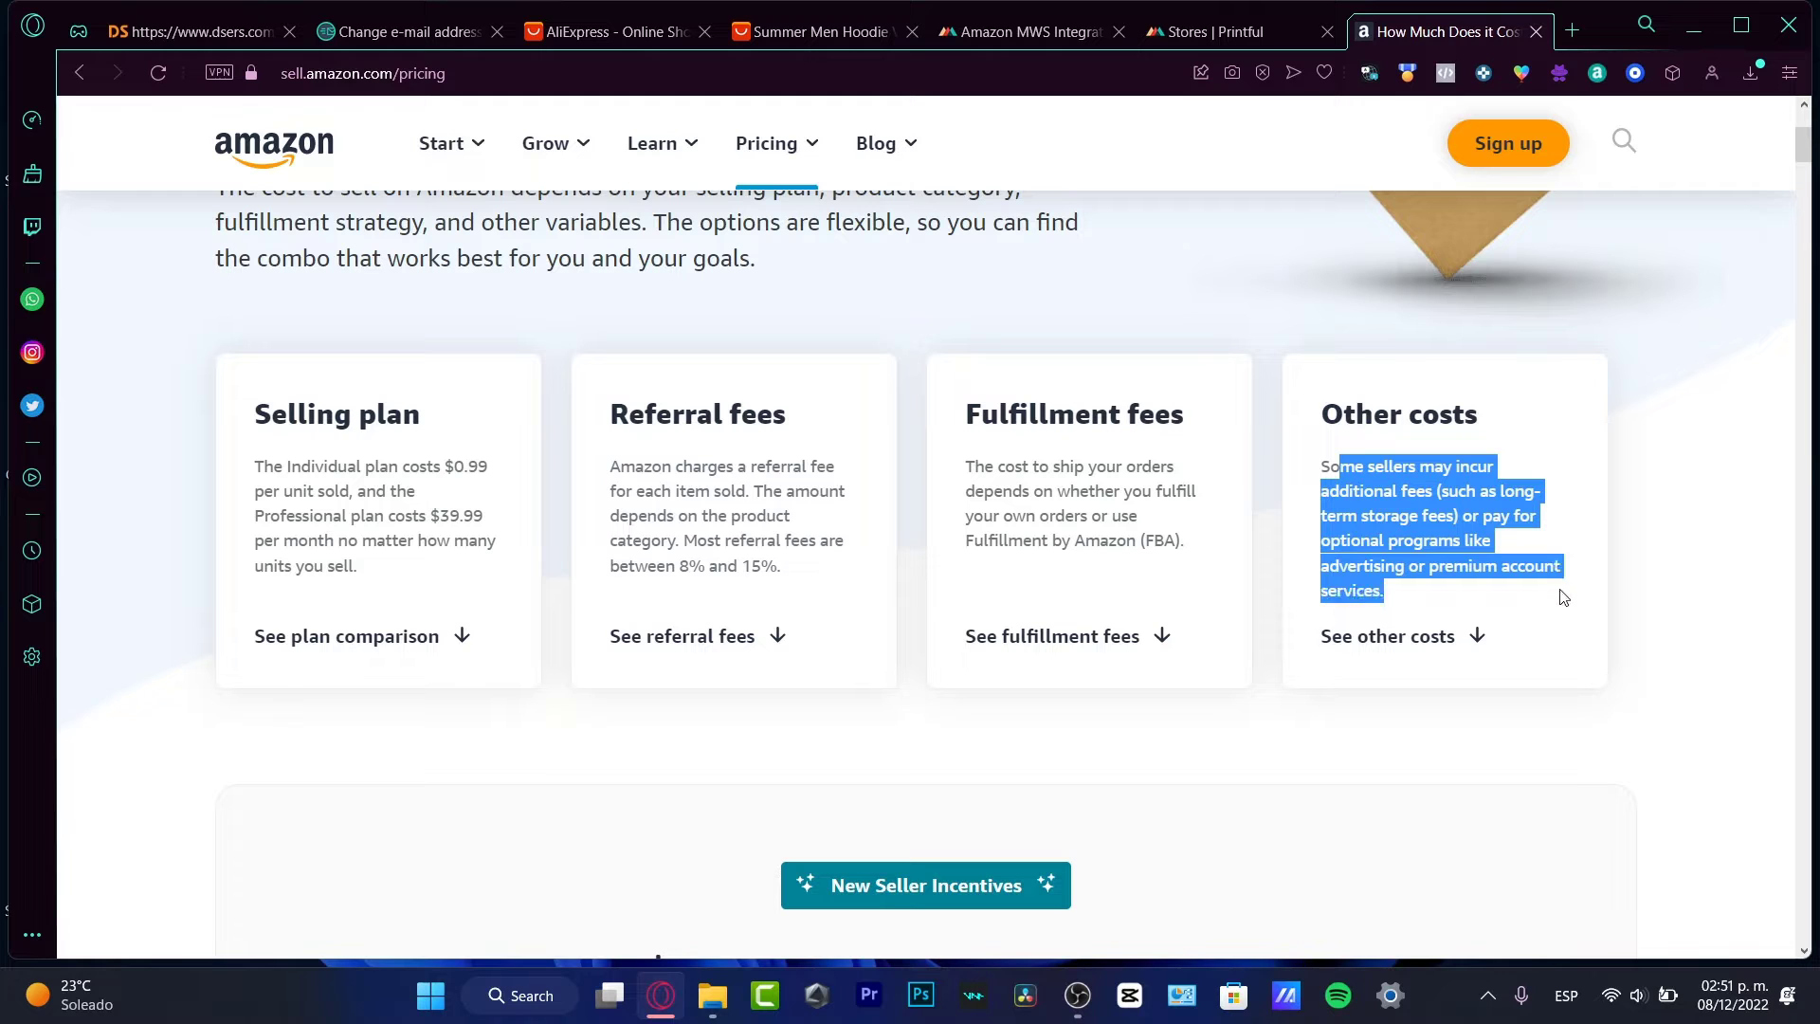
pyautogui.click(1471, 638)
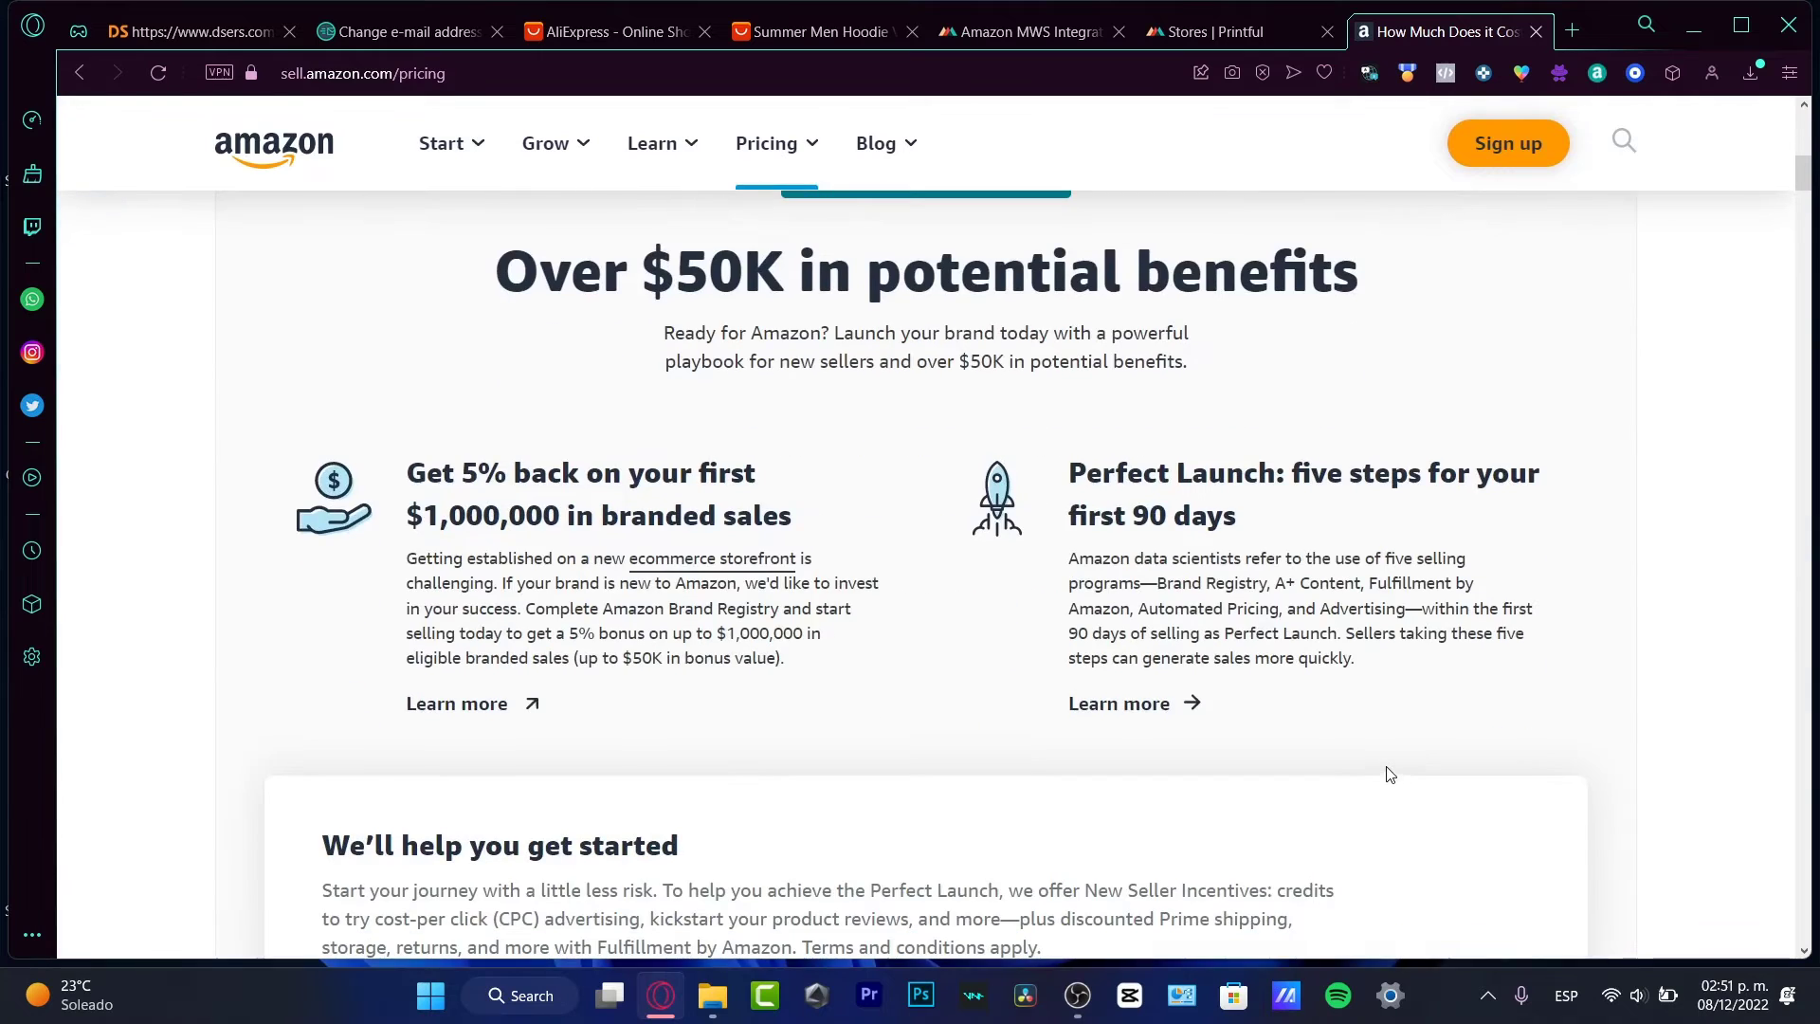
# - Look over the 5% back and Perfect Launch incentives, then return to the fee summaries
pyautogui.scroll(3, 1376, 730)
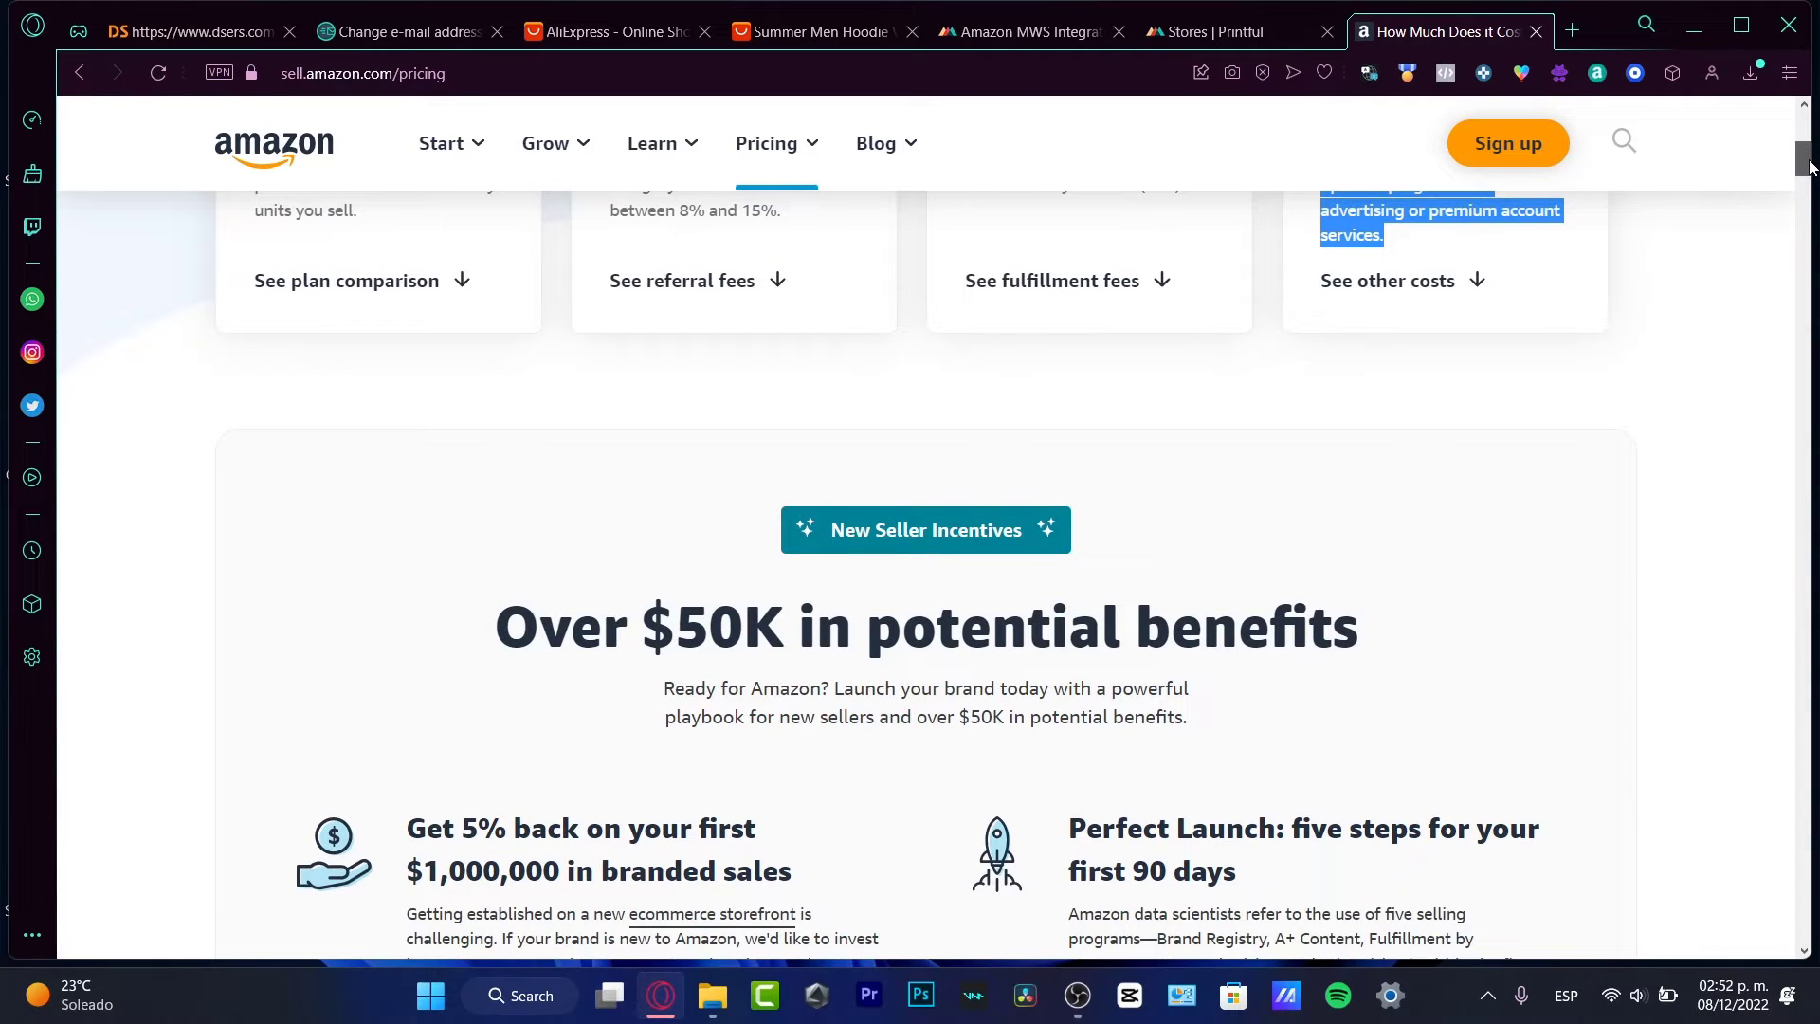
pyautogui.scroll(-3, 1811, 165)
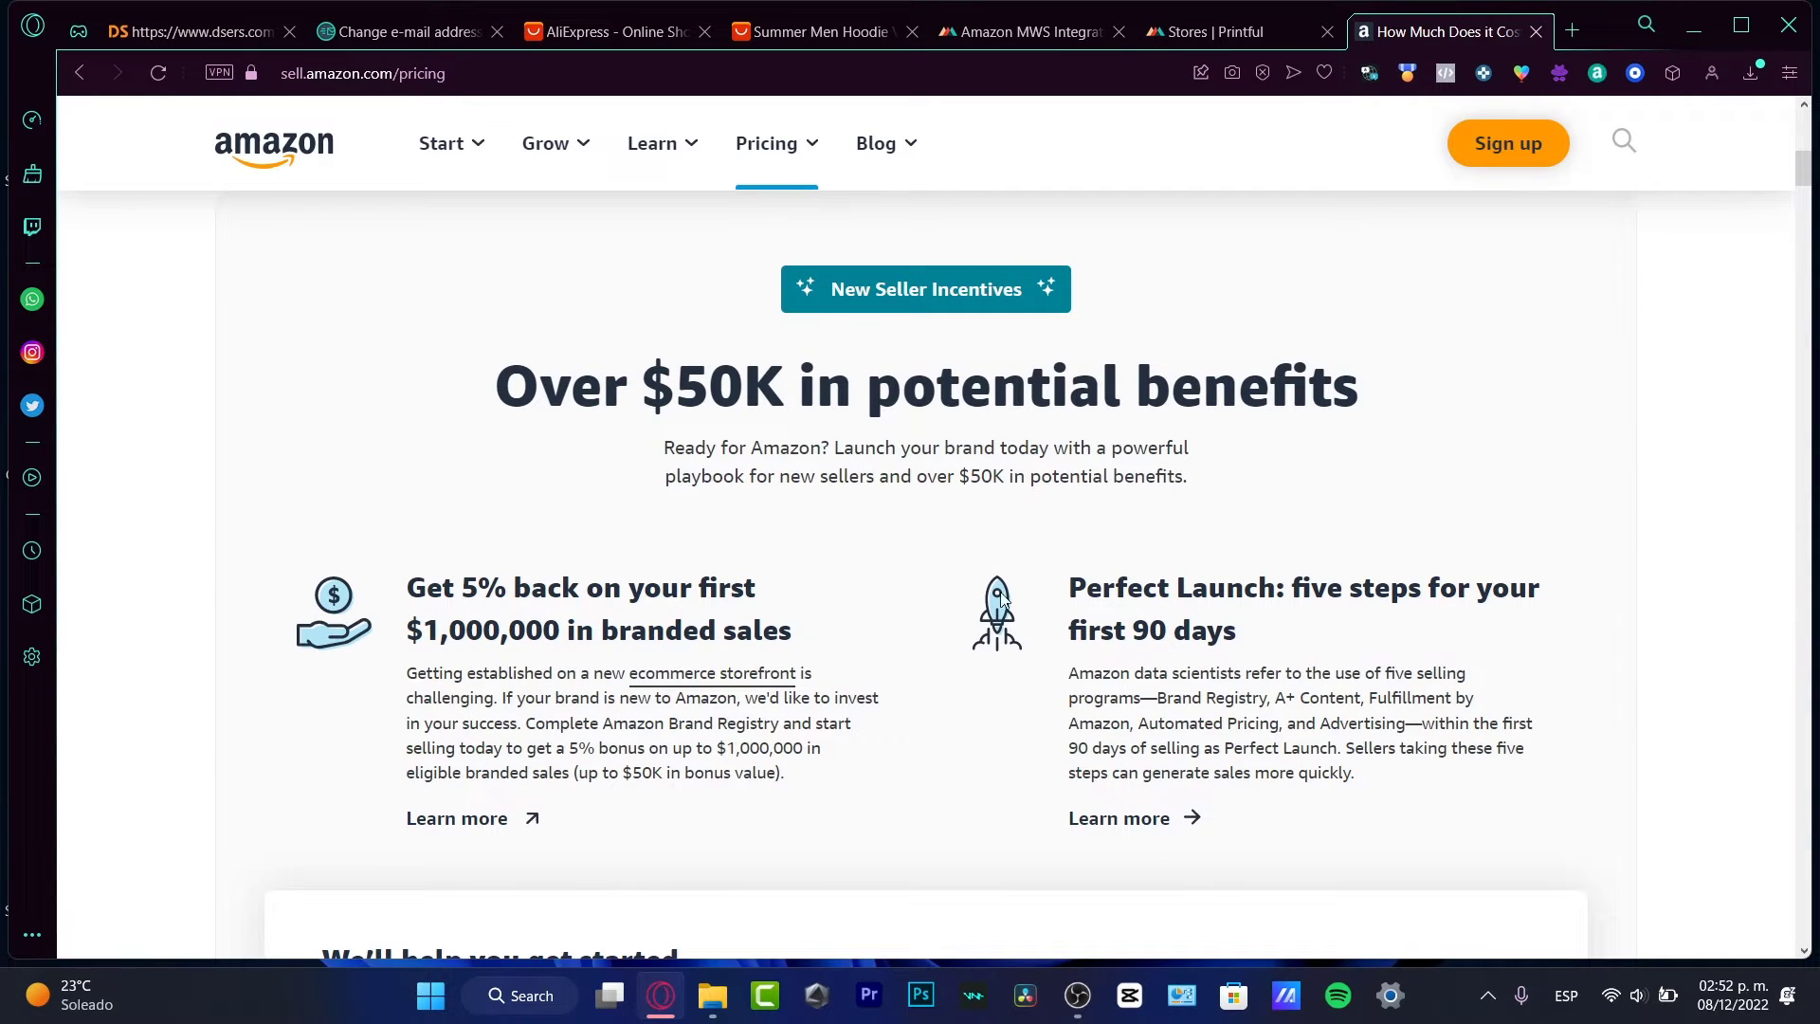
pyautogui.moveTo(455, 574); pyautogui.dragTo(820, 625)
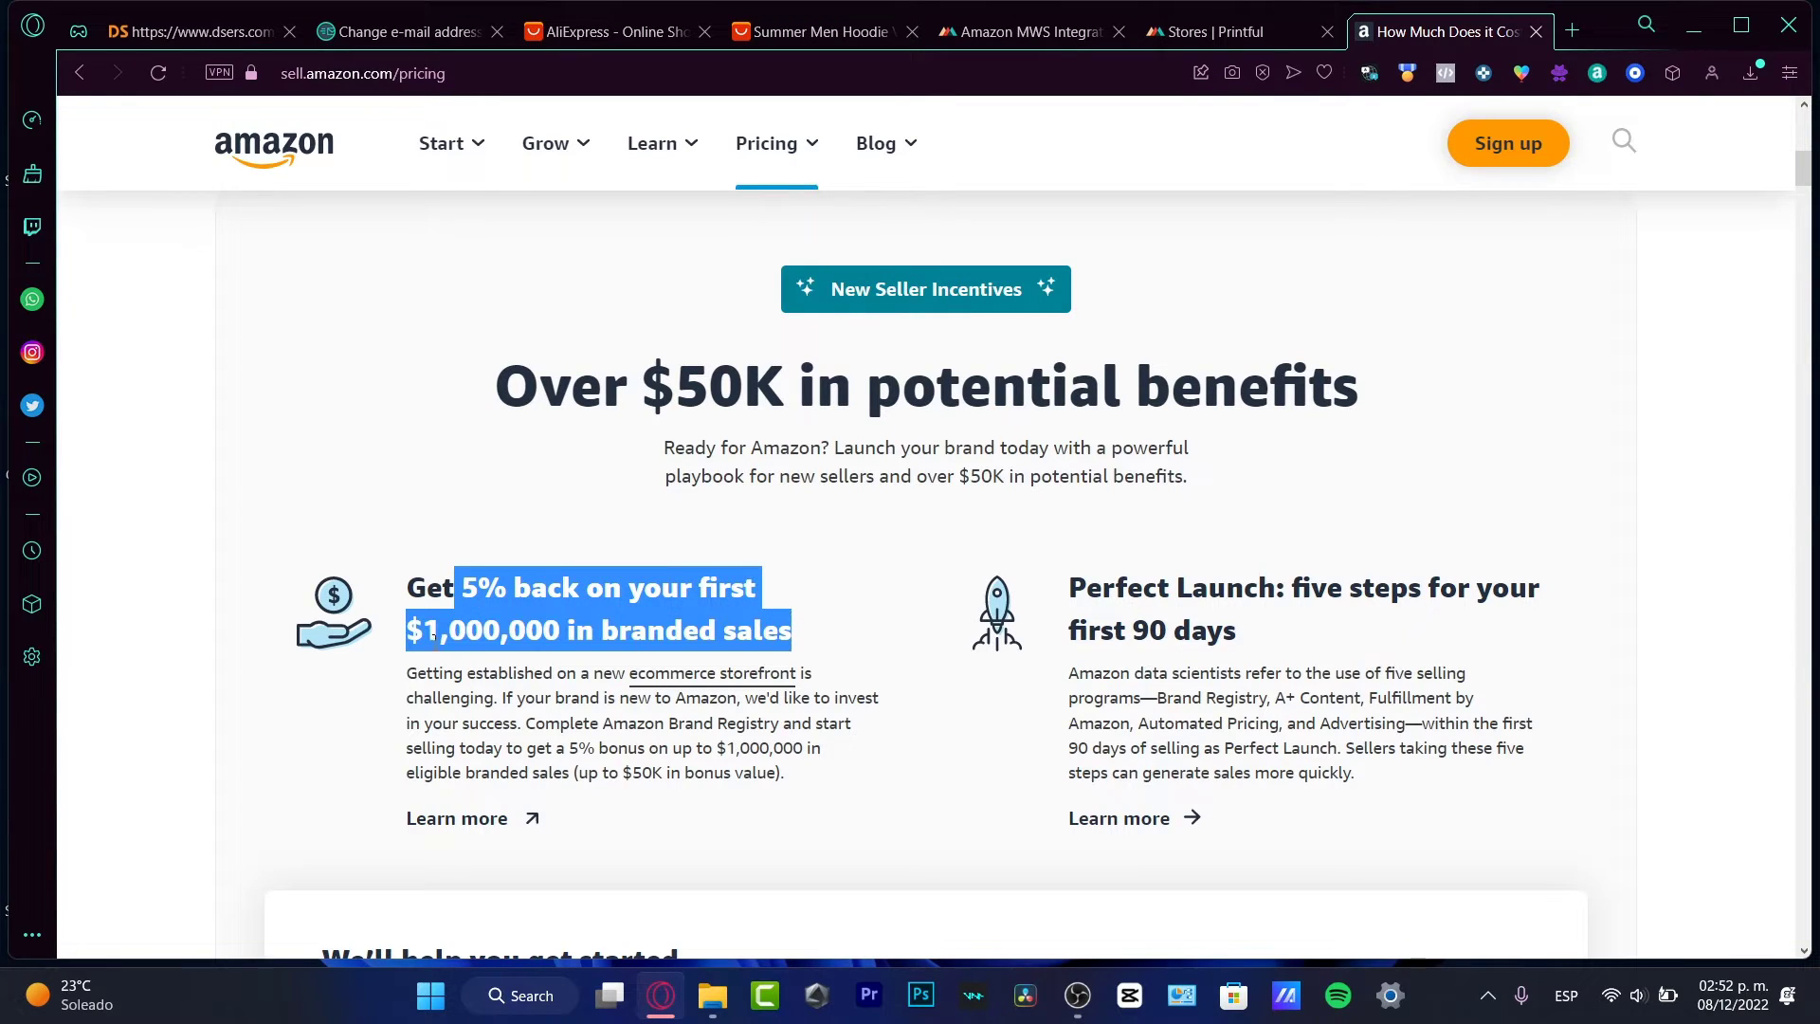
pyautogui.moveTo(1193, 588)
pyautogui.mouseDown()
pyautogui.moveTo(1528, 597)
pyautogui.moveTo(1457, 673)
pyautogui.mouseUp()
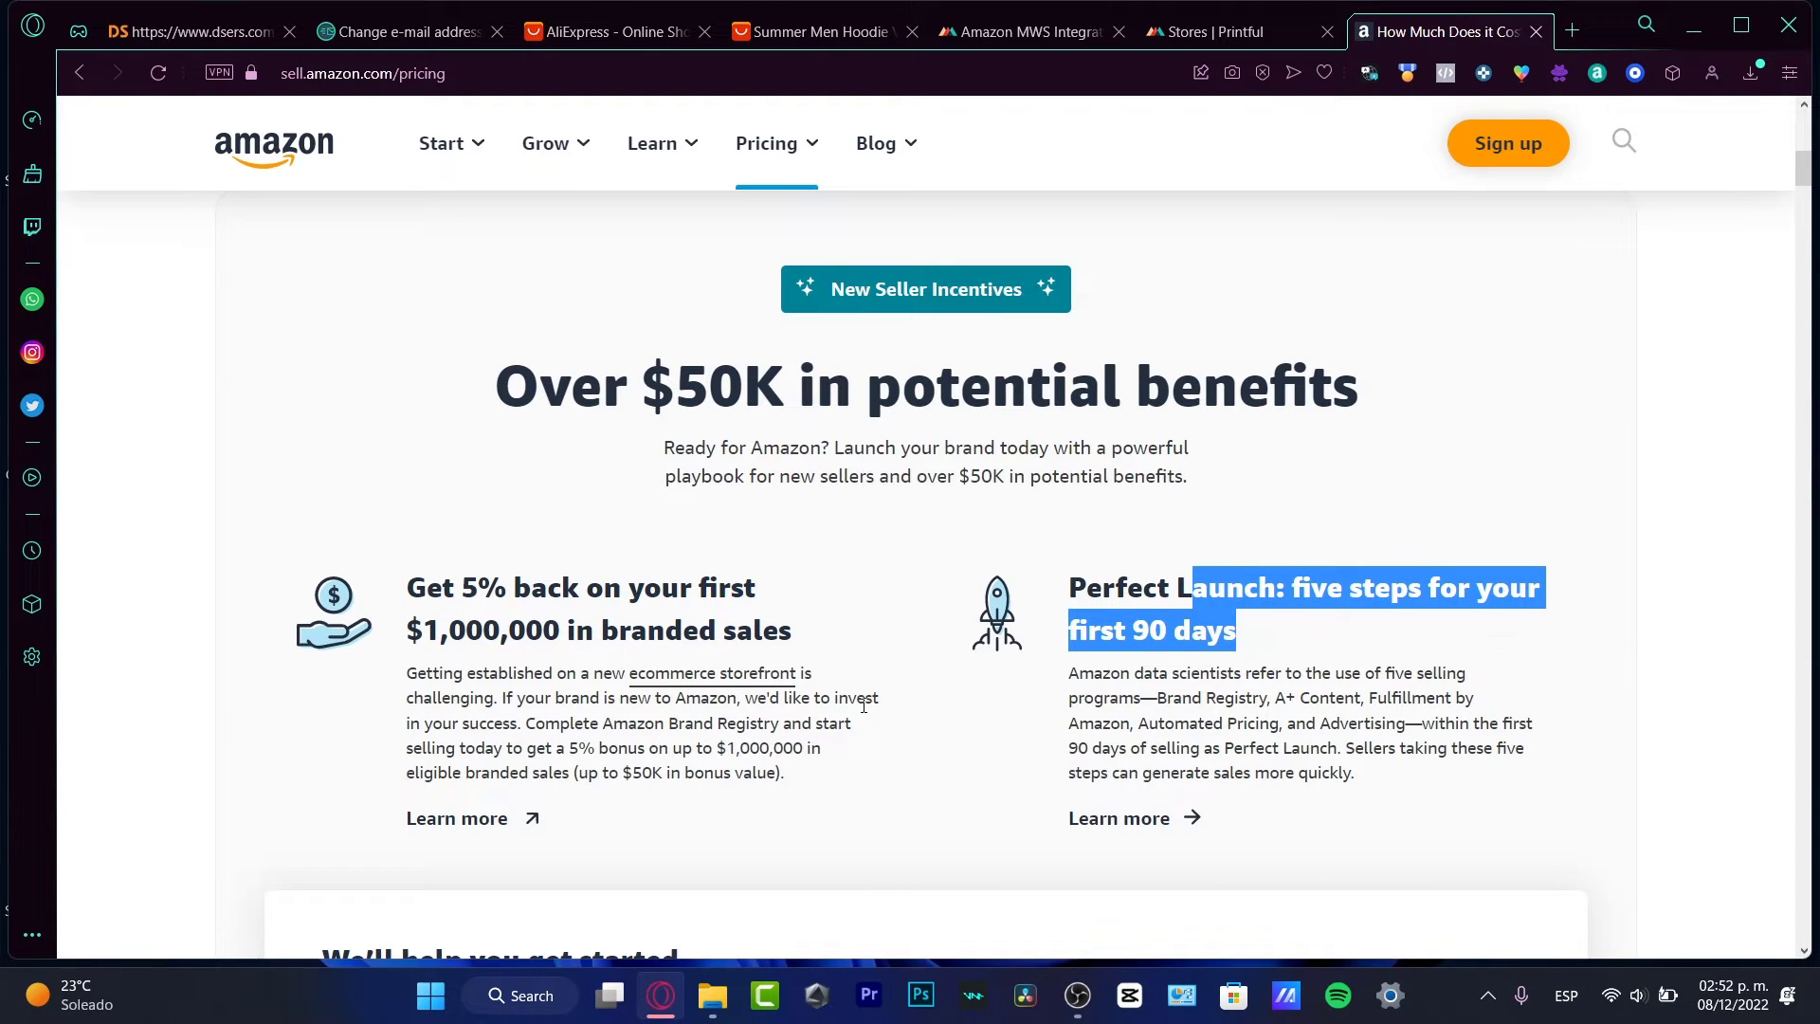
pyautogui.scroll(10, 863, 706)
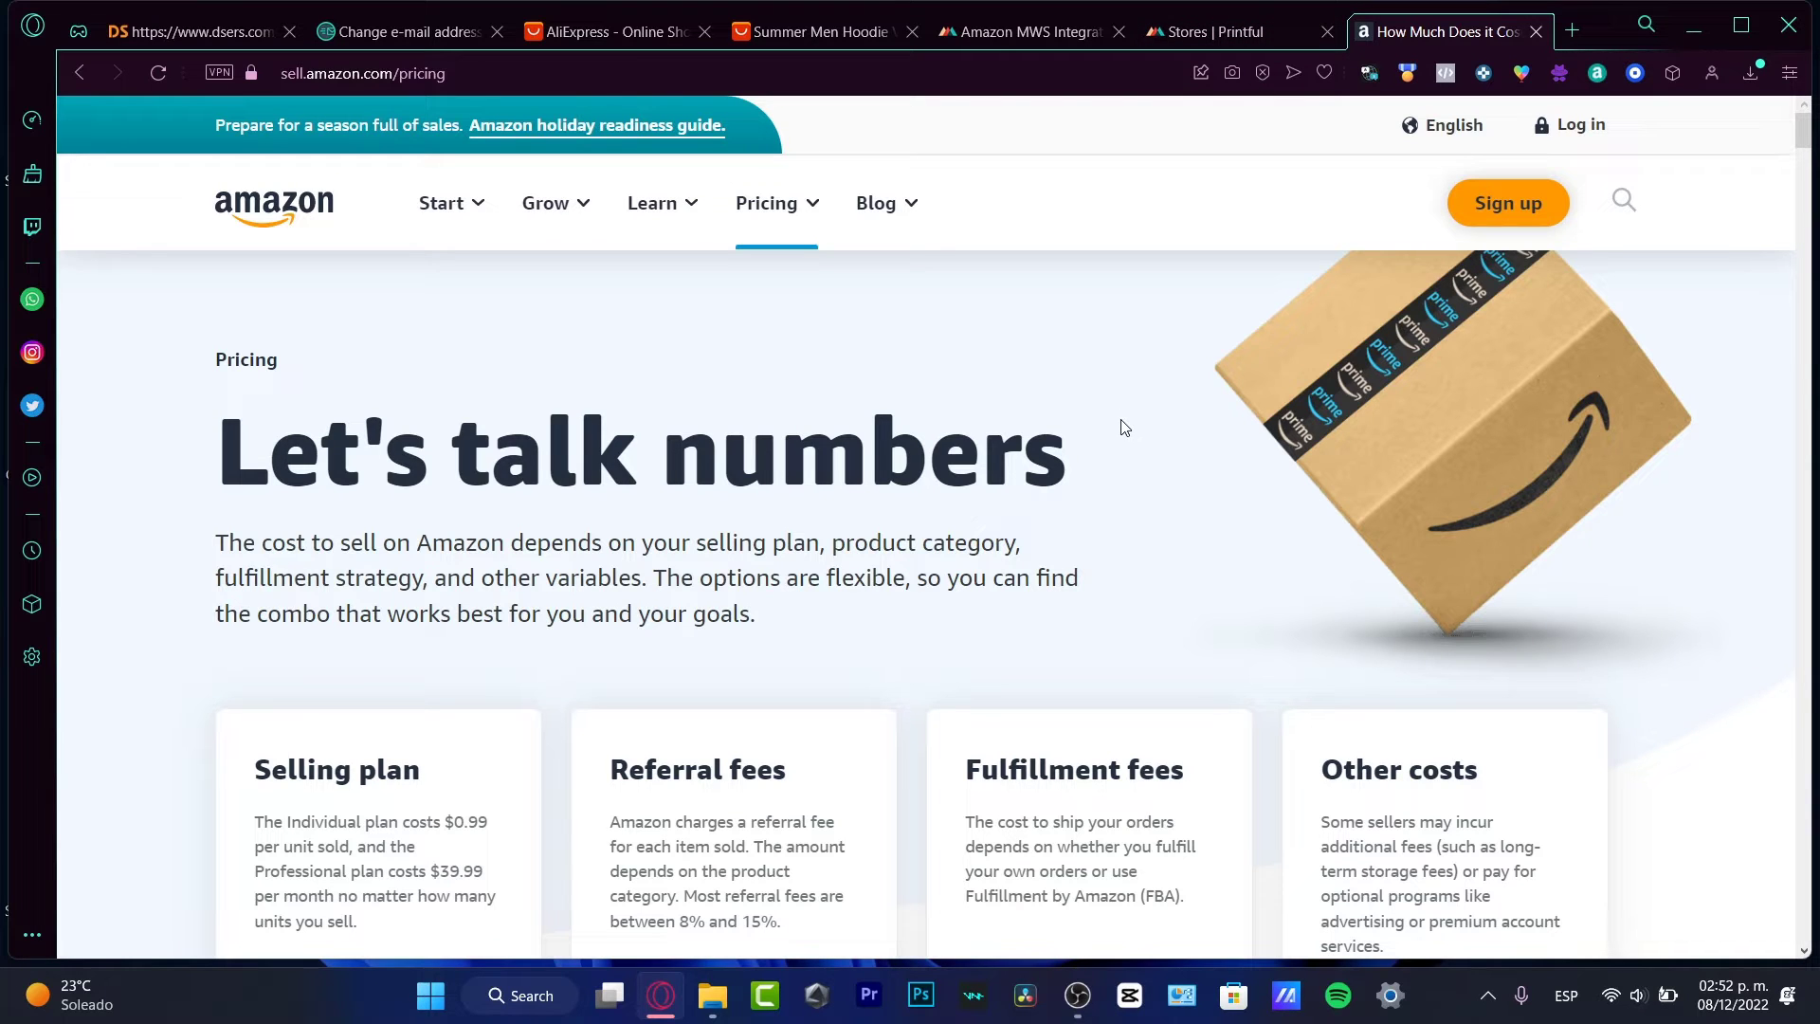
# - Sign in to Seller Central with the password and begin registration from the welcome page
pyautogui.click(1513, 204)
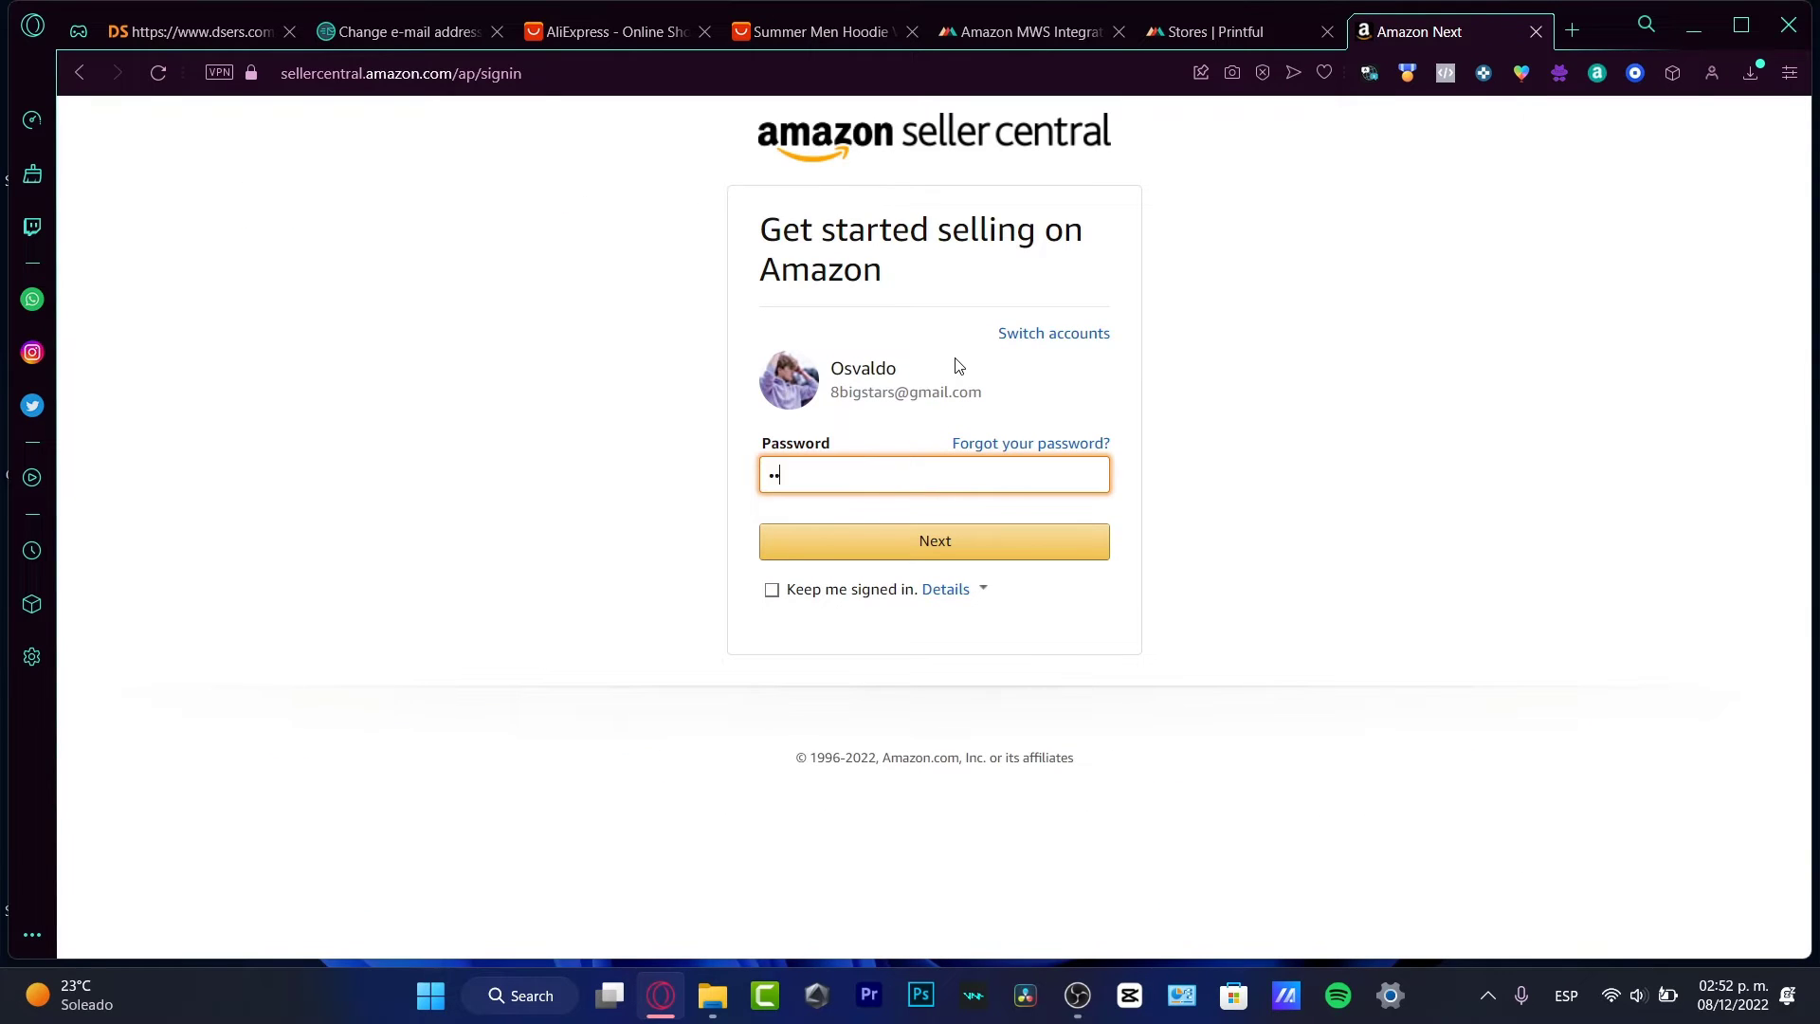
pyautogui.write('*')
pyautogui.press('Return')
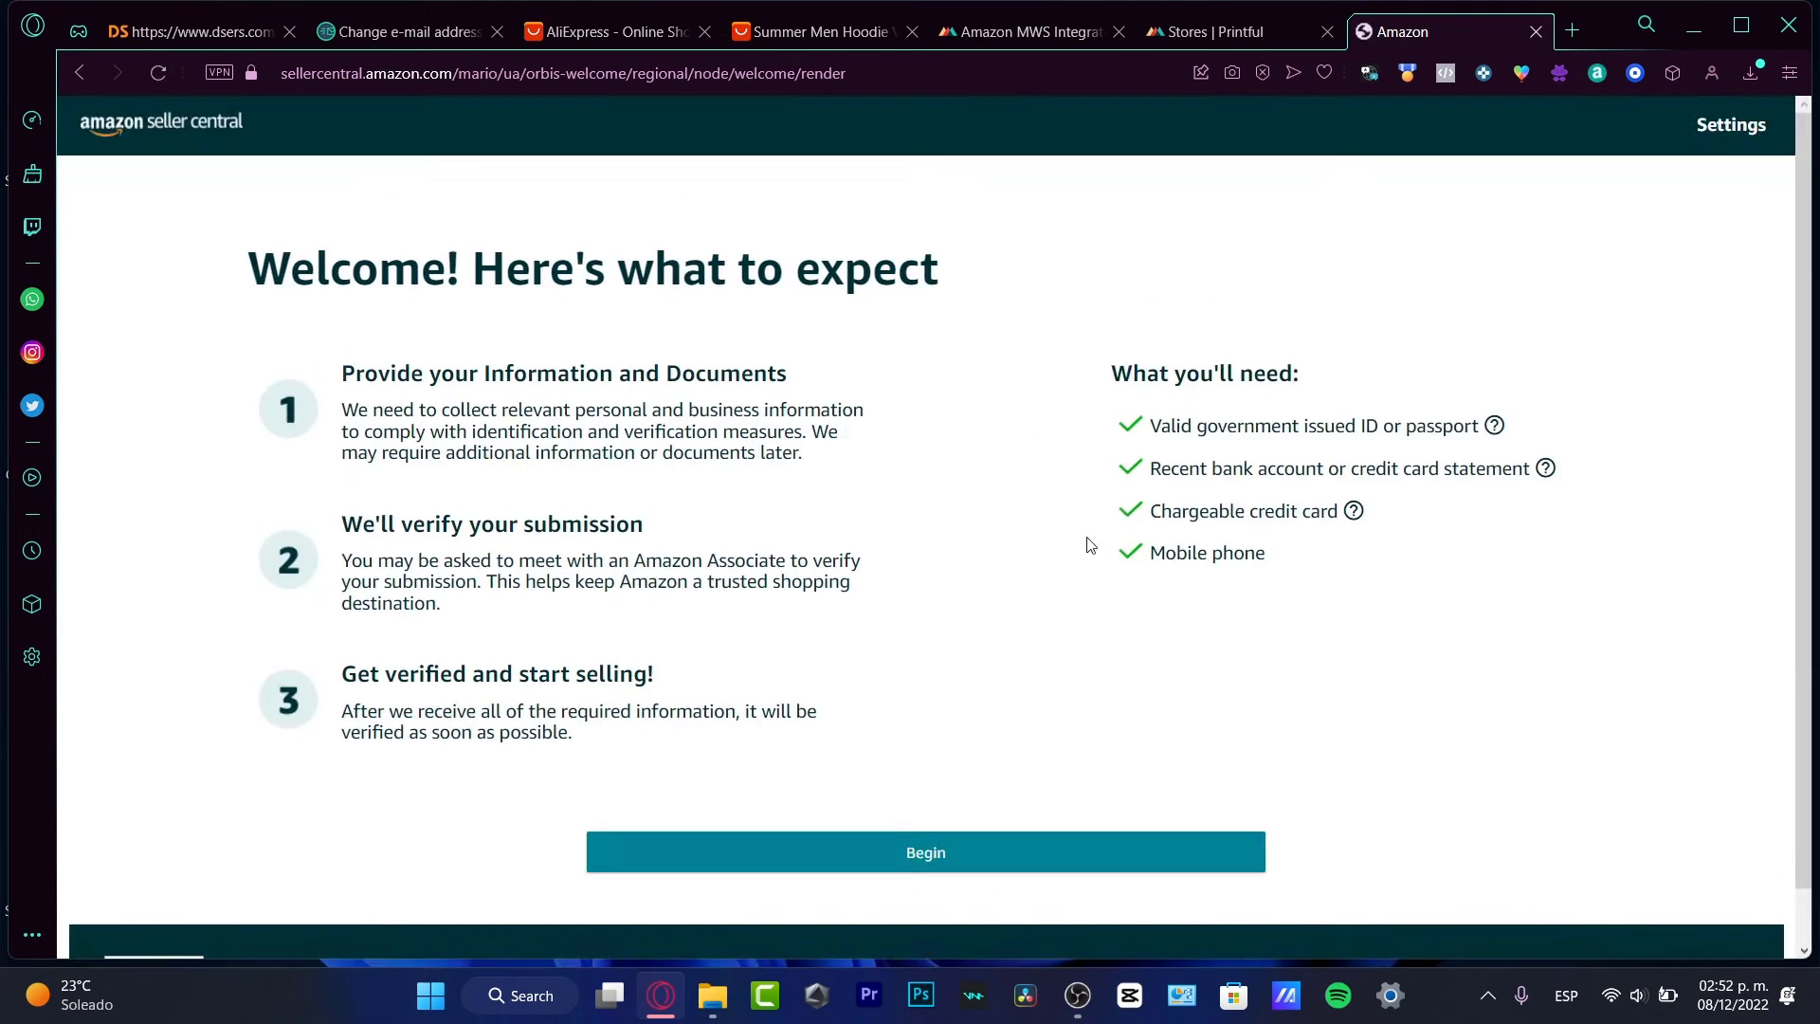
pyautogui.click(920, 795)
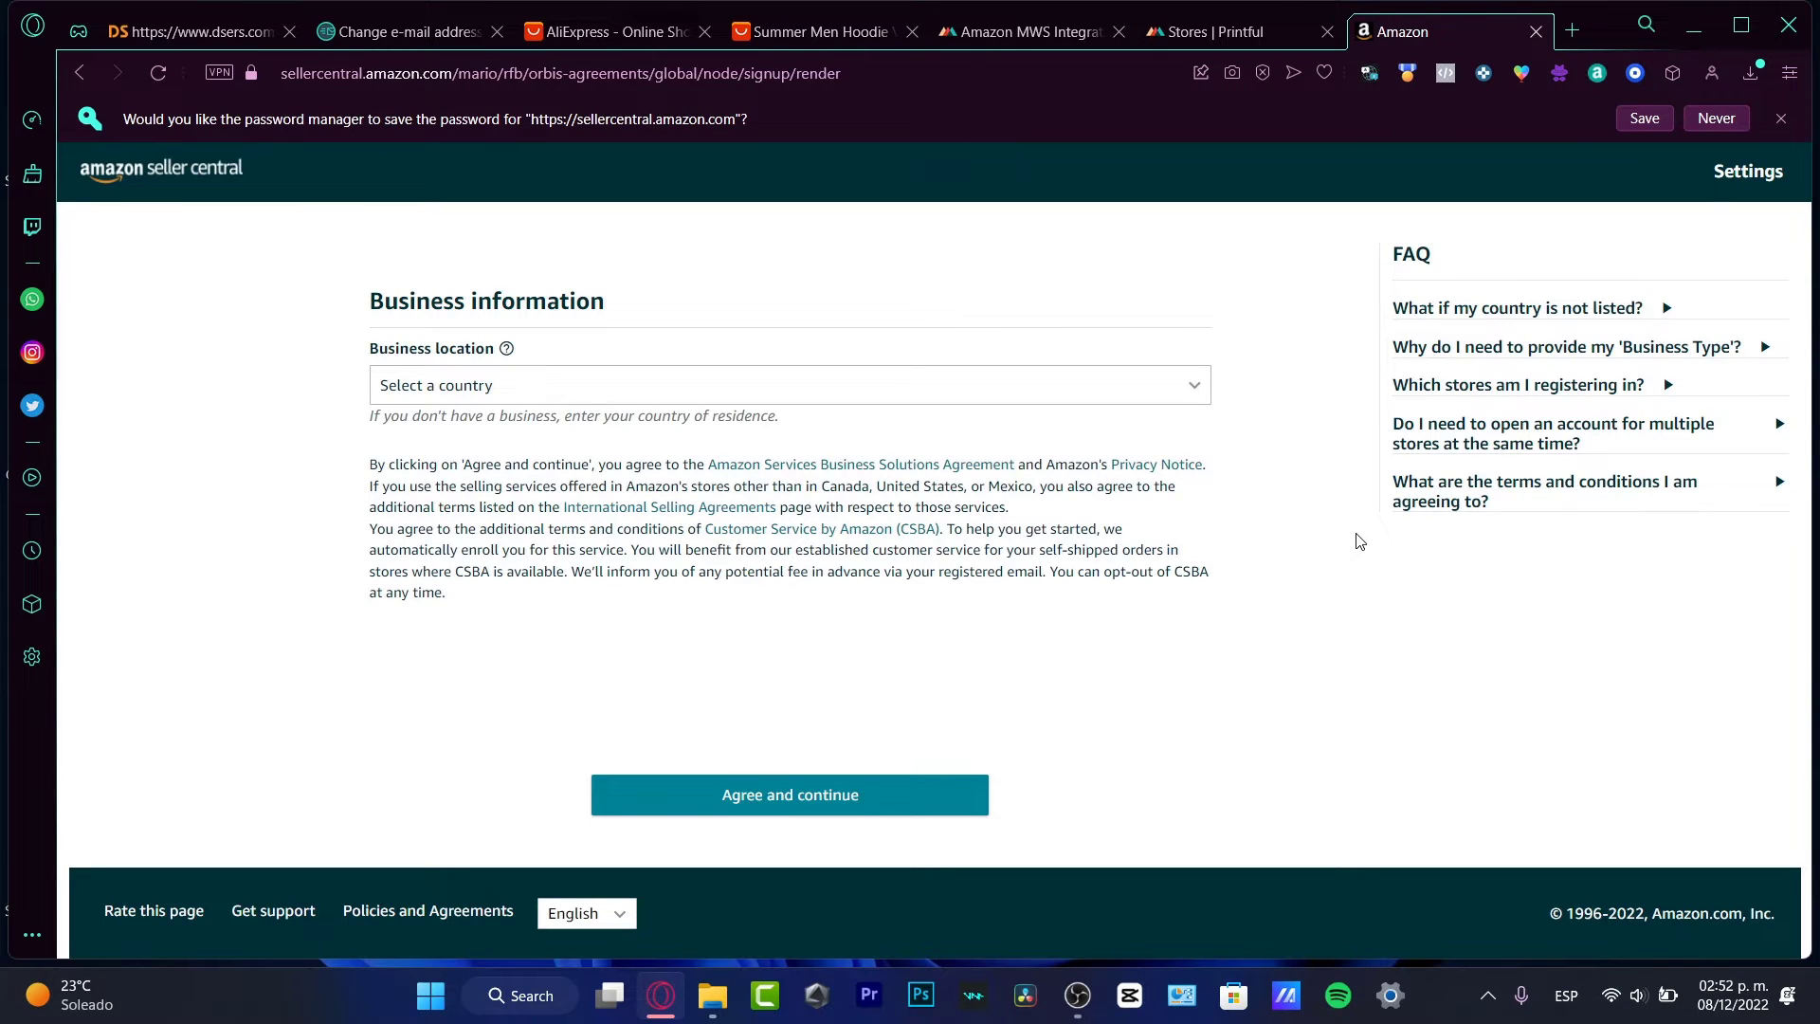
# - Set business location to Mexico and business type to 'None, I am an individual'
pyautogui.click(834, 384)
pyautogui.scroll(-8, 873, 581)
pyautogui.scroll(-20, 861, 610)
pyautogui.scroll(-3, 846, 643)
pyautogui.scroll(-4, 844, 640)
pyautogui.scroll(-3, 842, 638)
pyautogui.scroll(3, 842, 638)
pyautogui.click(600, 738)
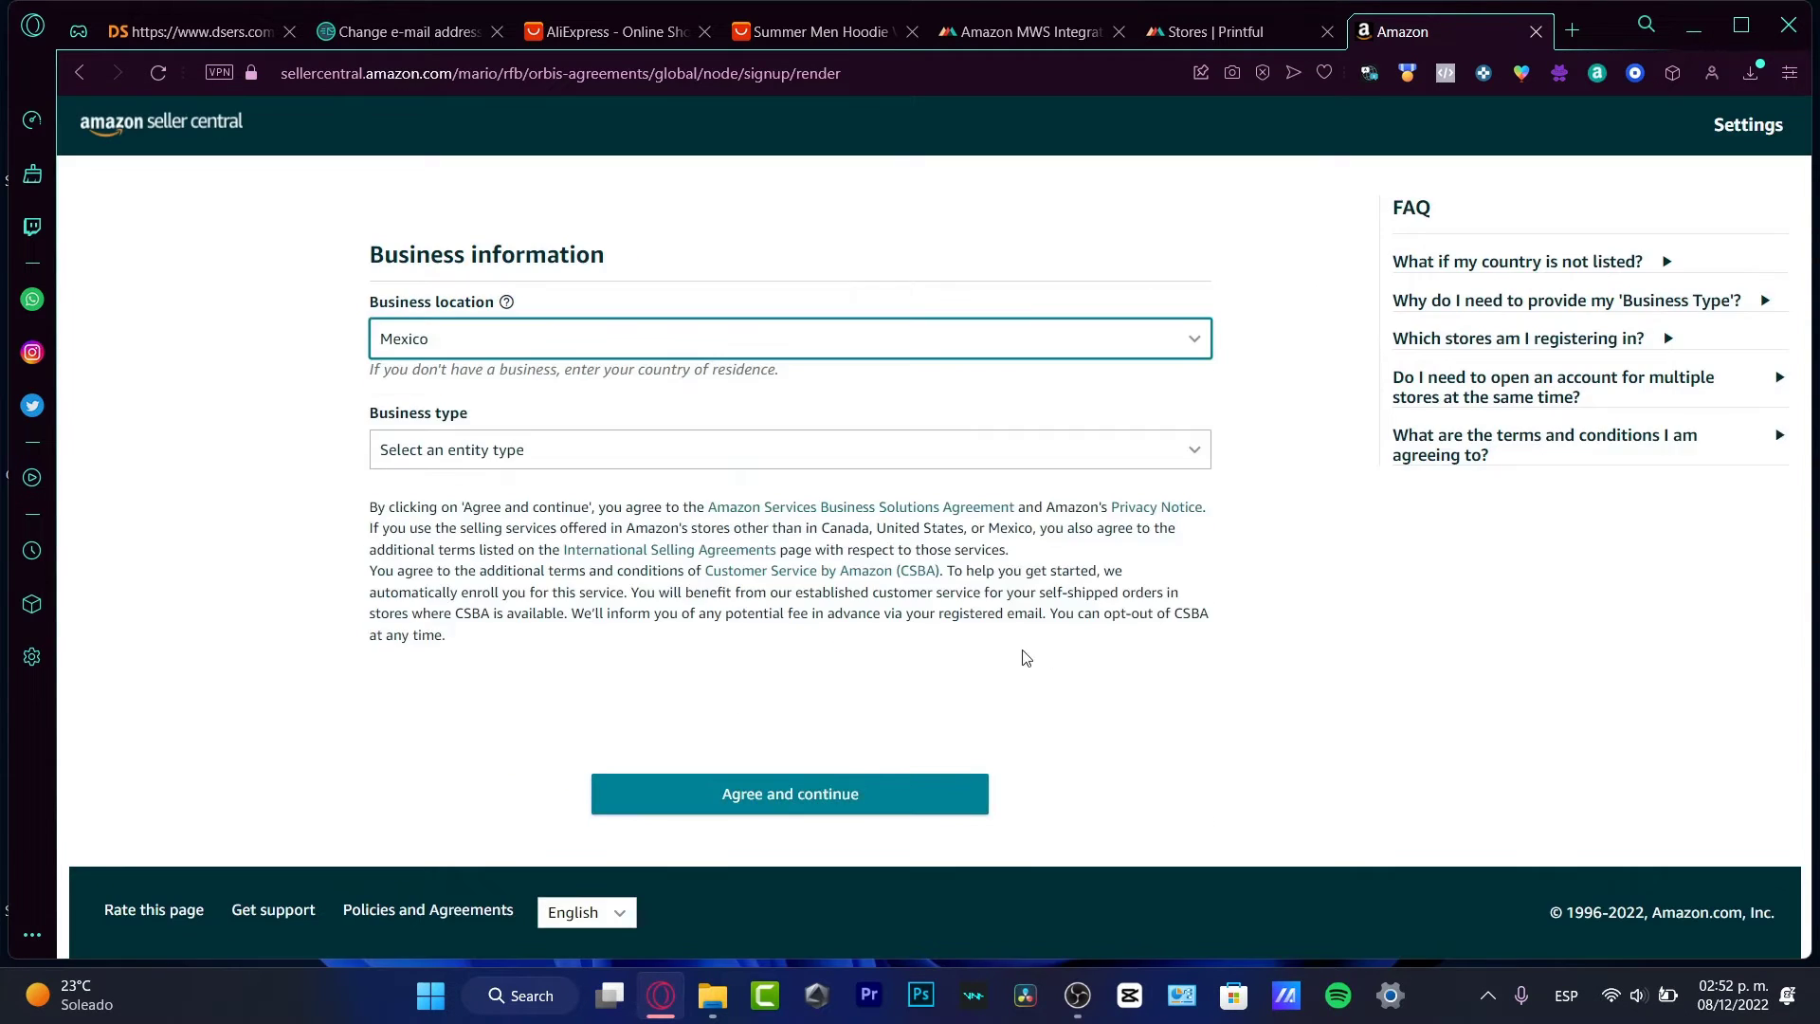
pyautogui.click(531, 452)
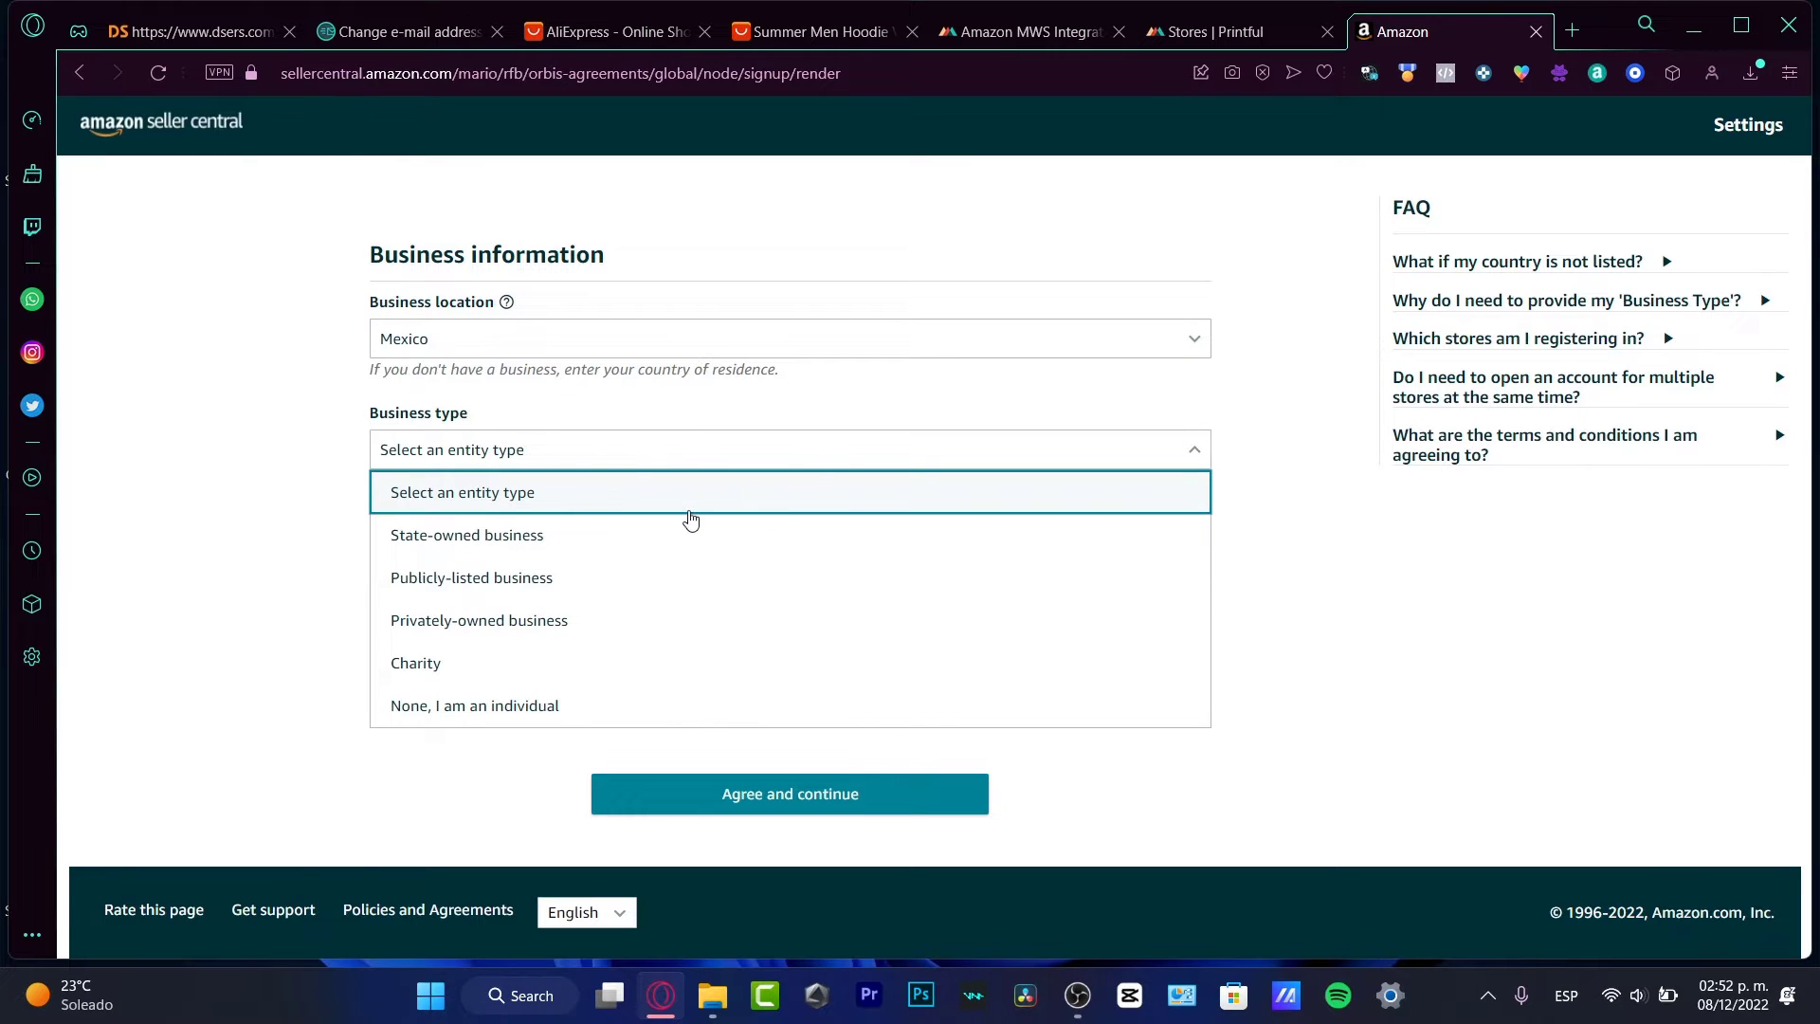
pyautogui.click(611, 709)
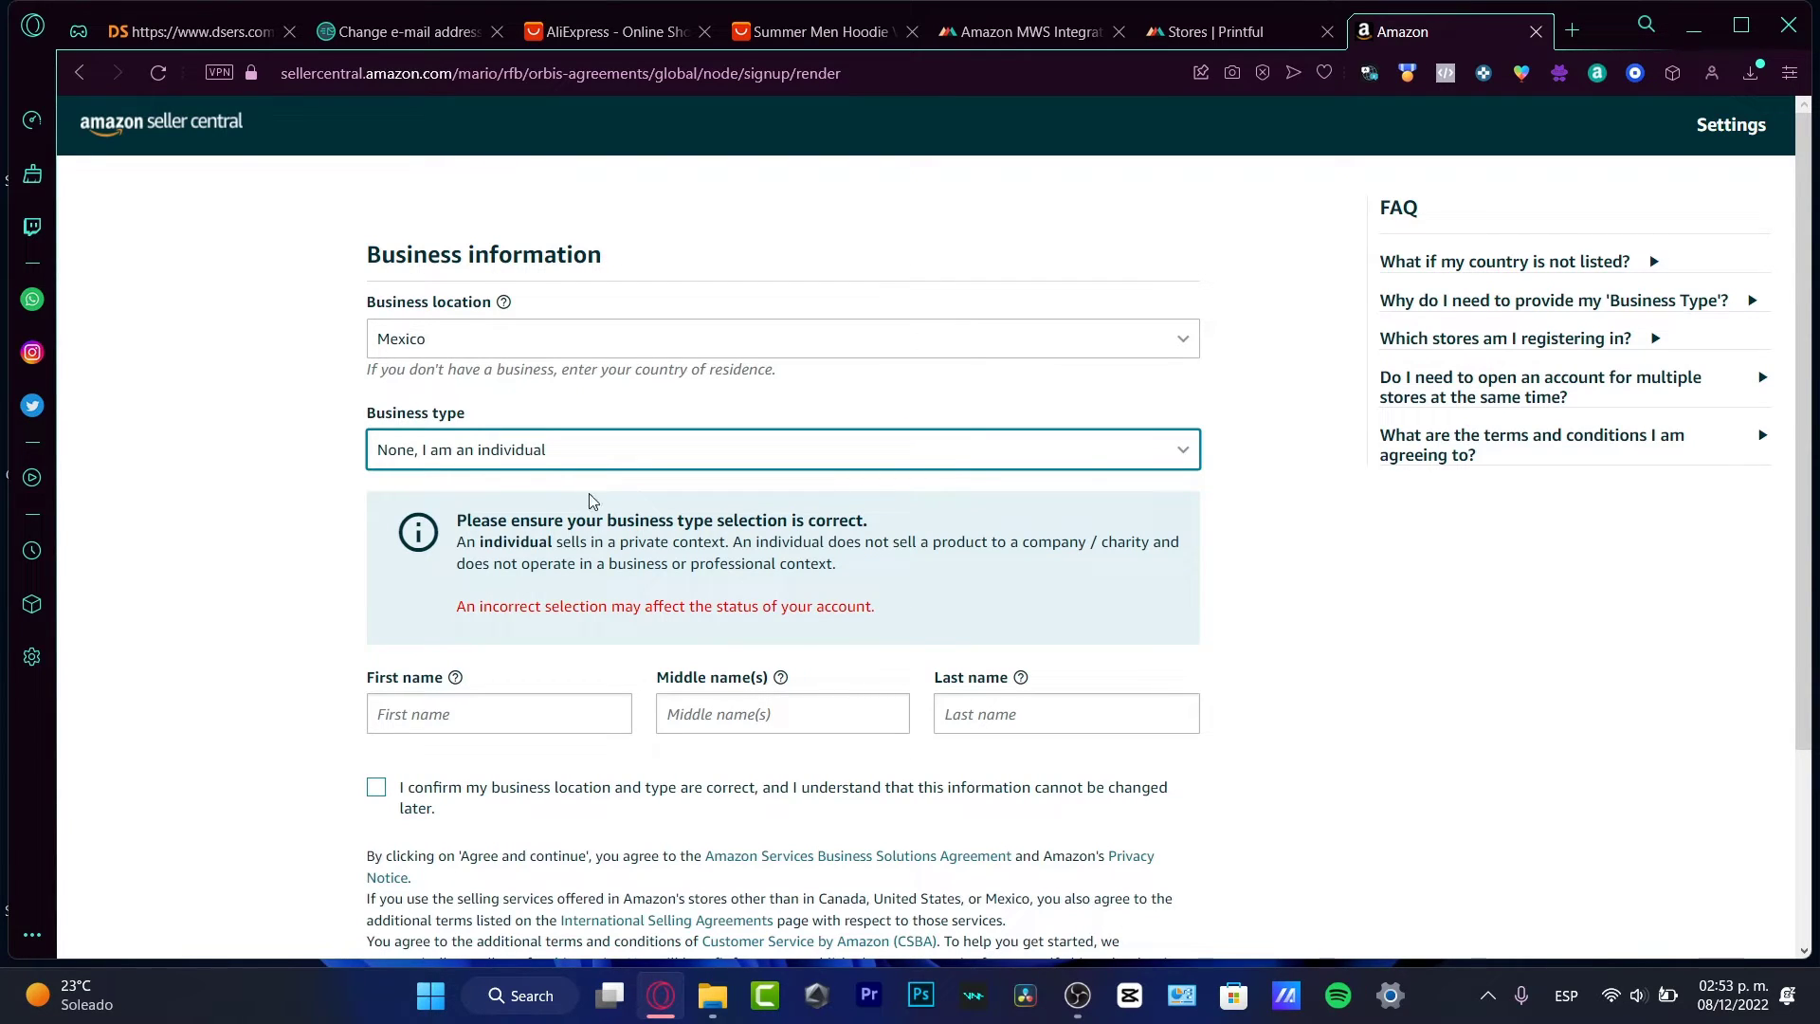
# - Begin filling the first name on the Seller information step, typing 'O'
pyautogui.click(598, 711)
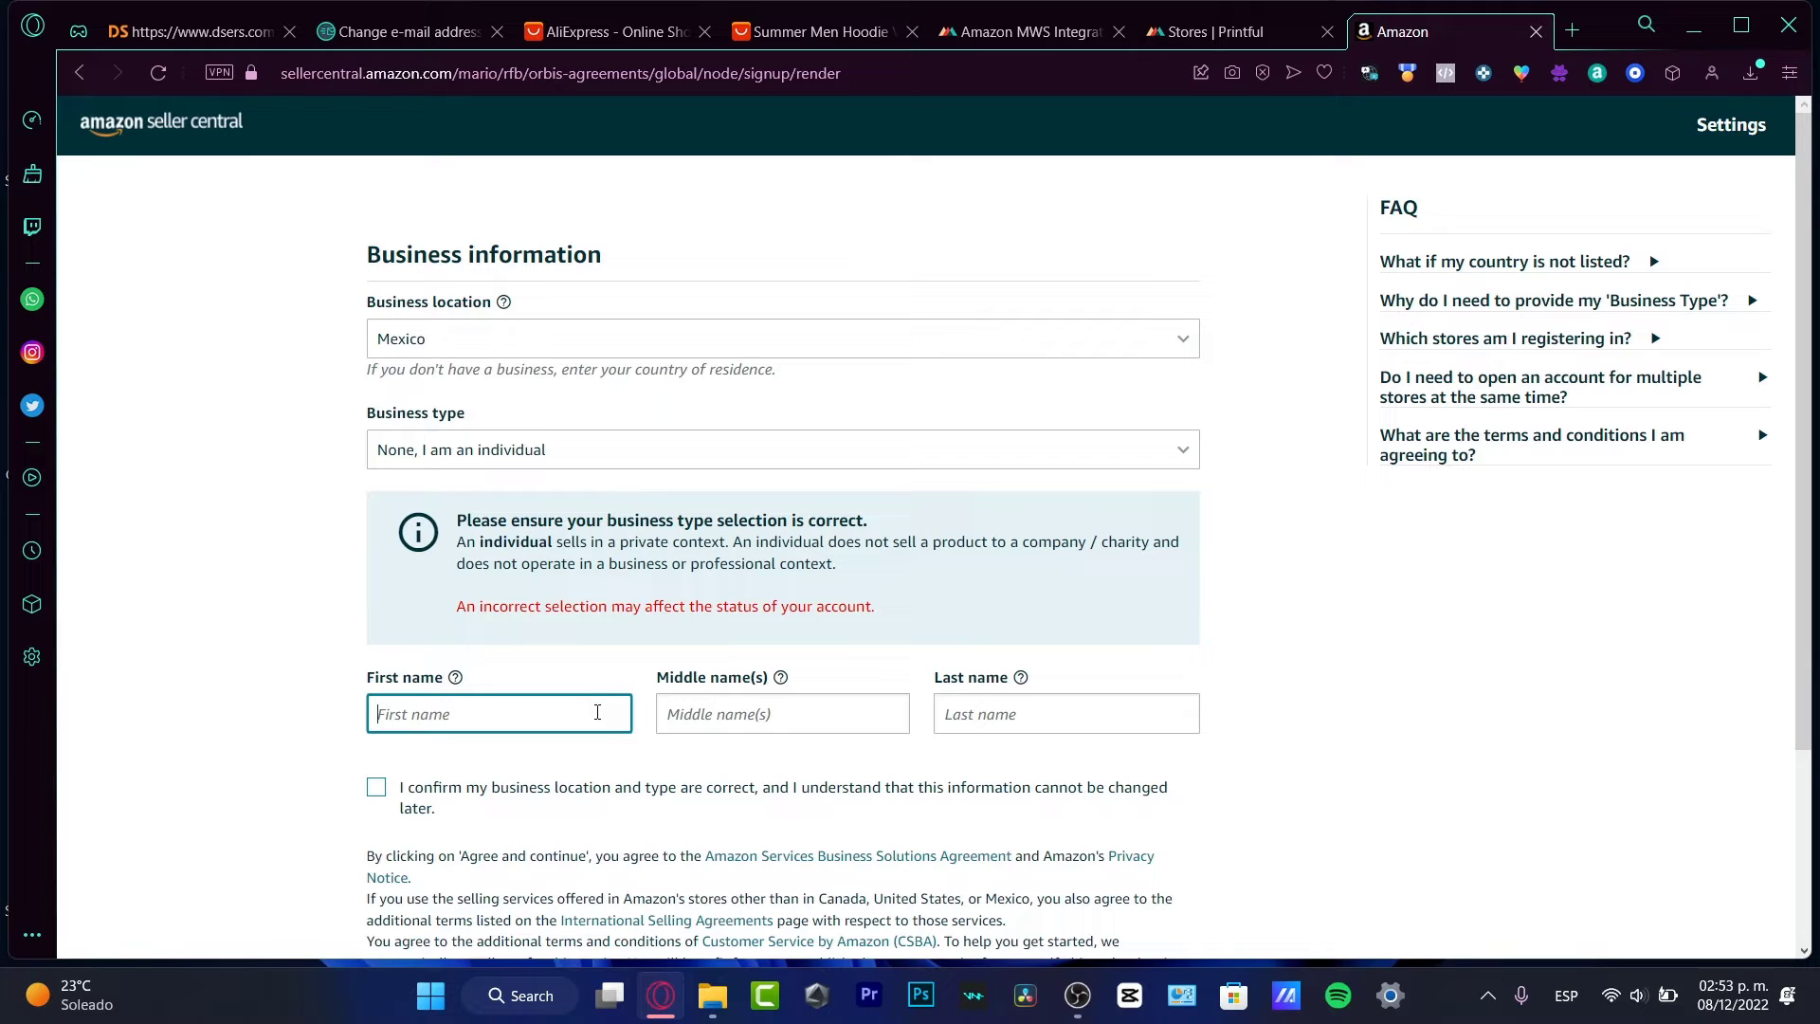
pyautogui.scroll(-3, 601, 724)
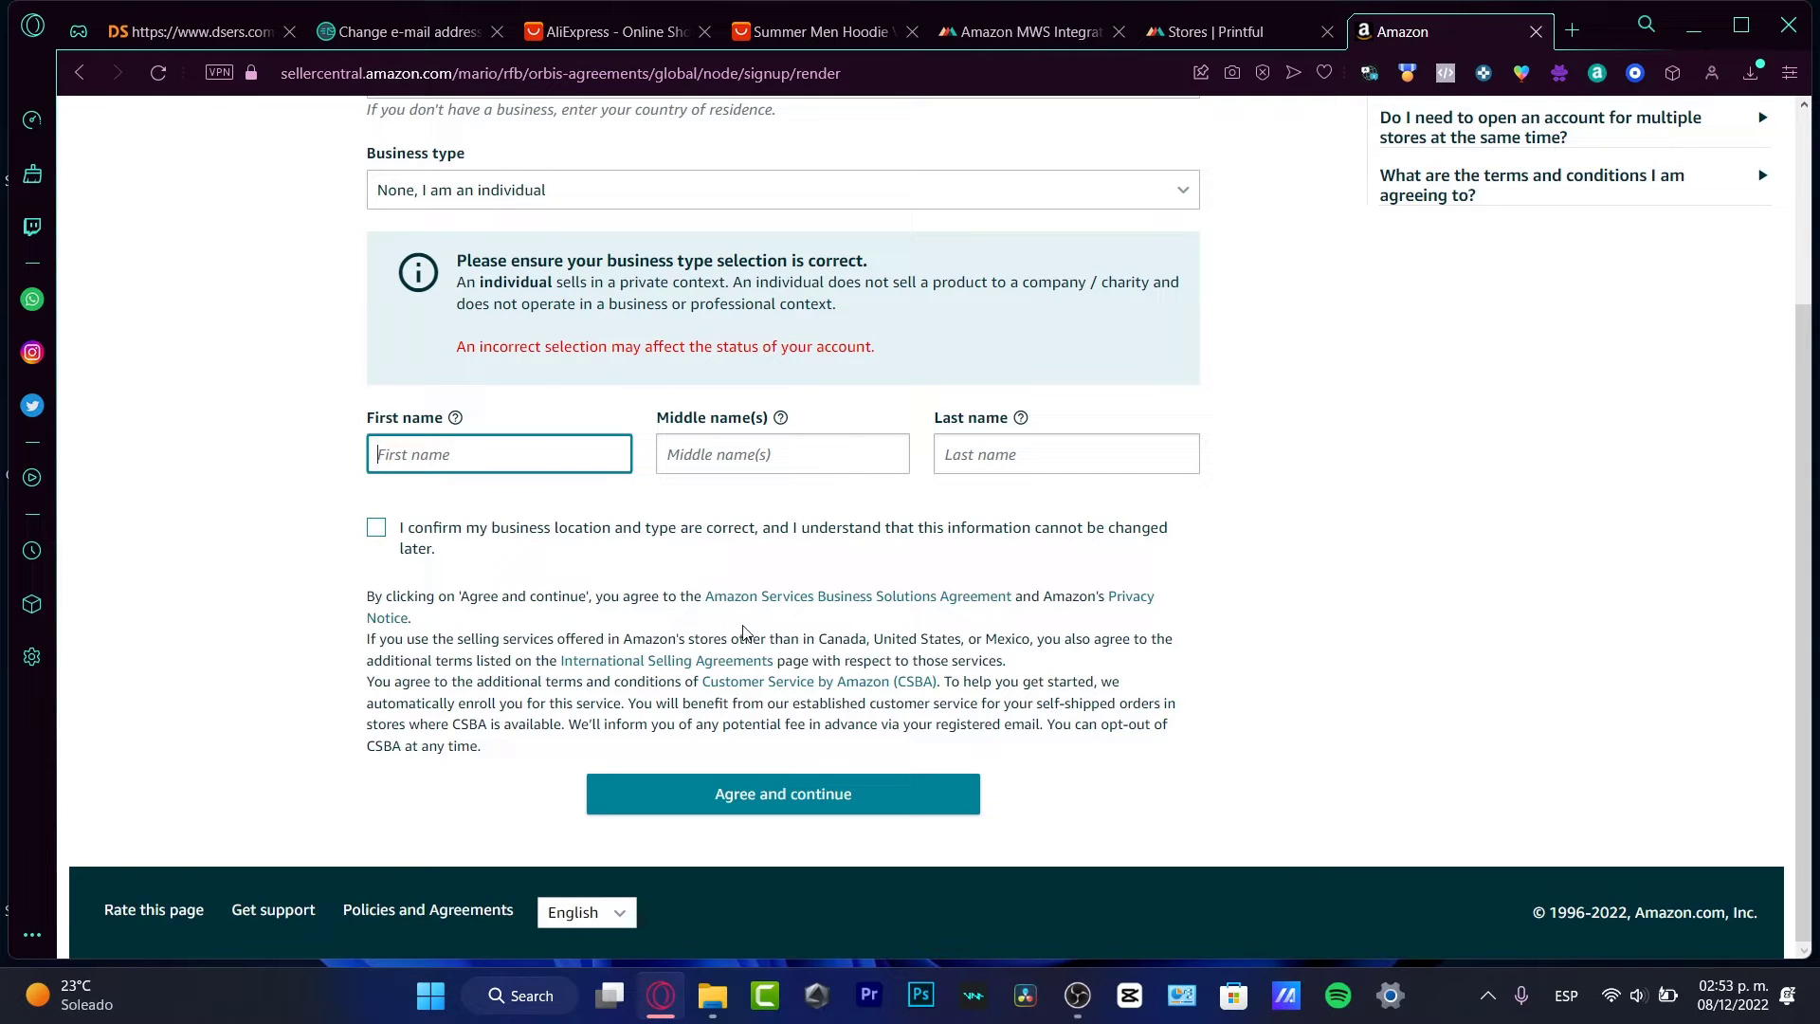
pyautogui.write('O')
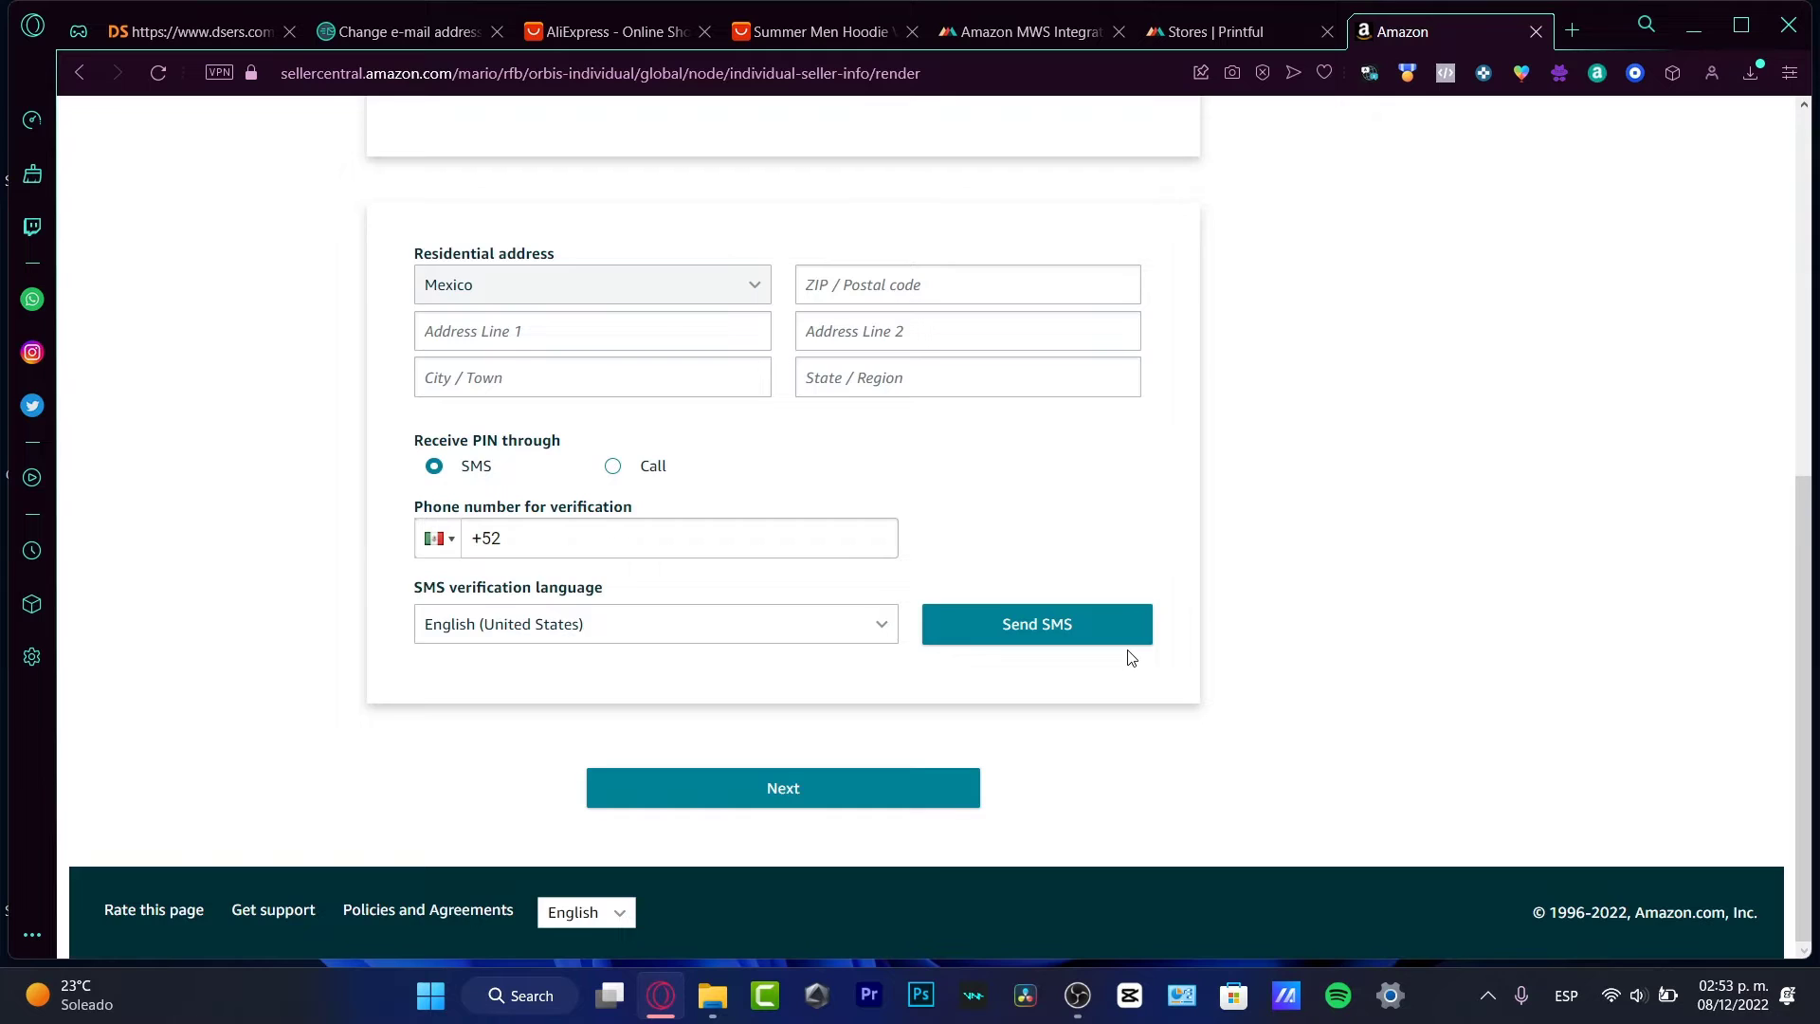
# - Set Country of citizenship to Mexico
pyautogui.scroll(7, 1131, 657)
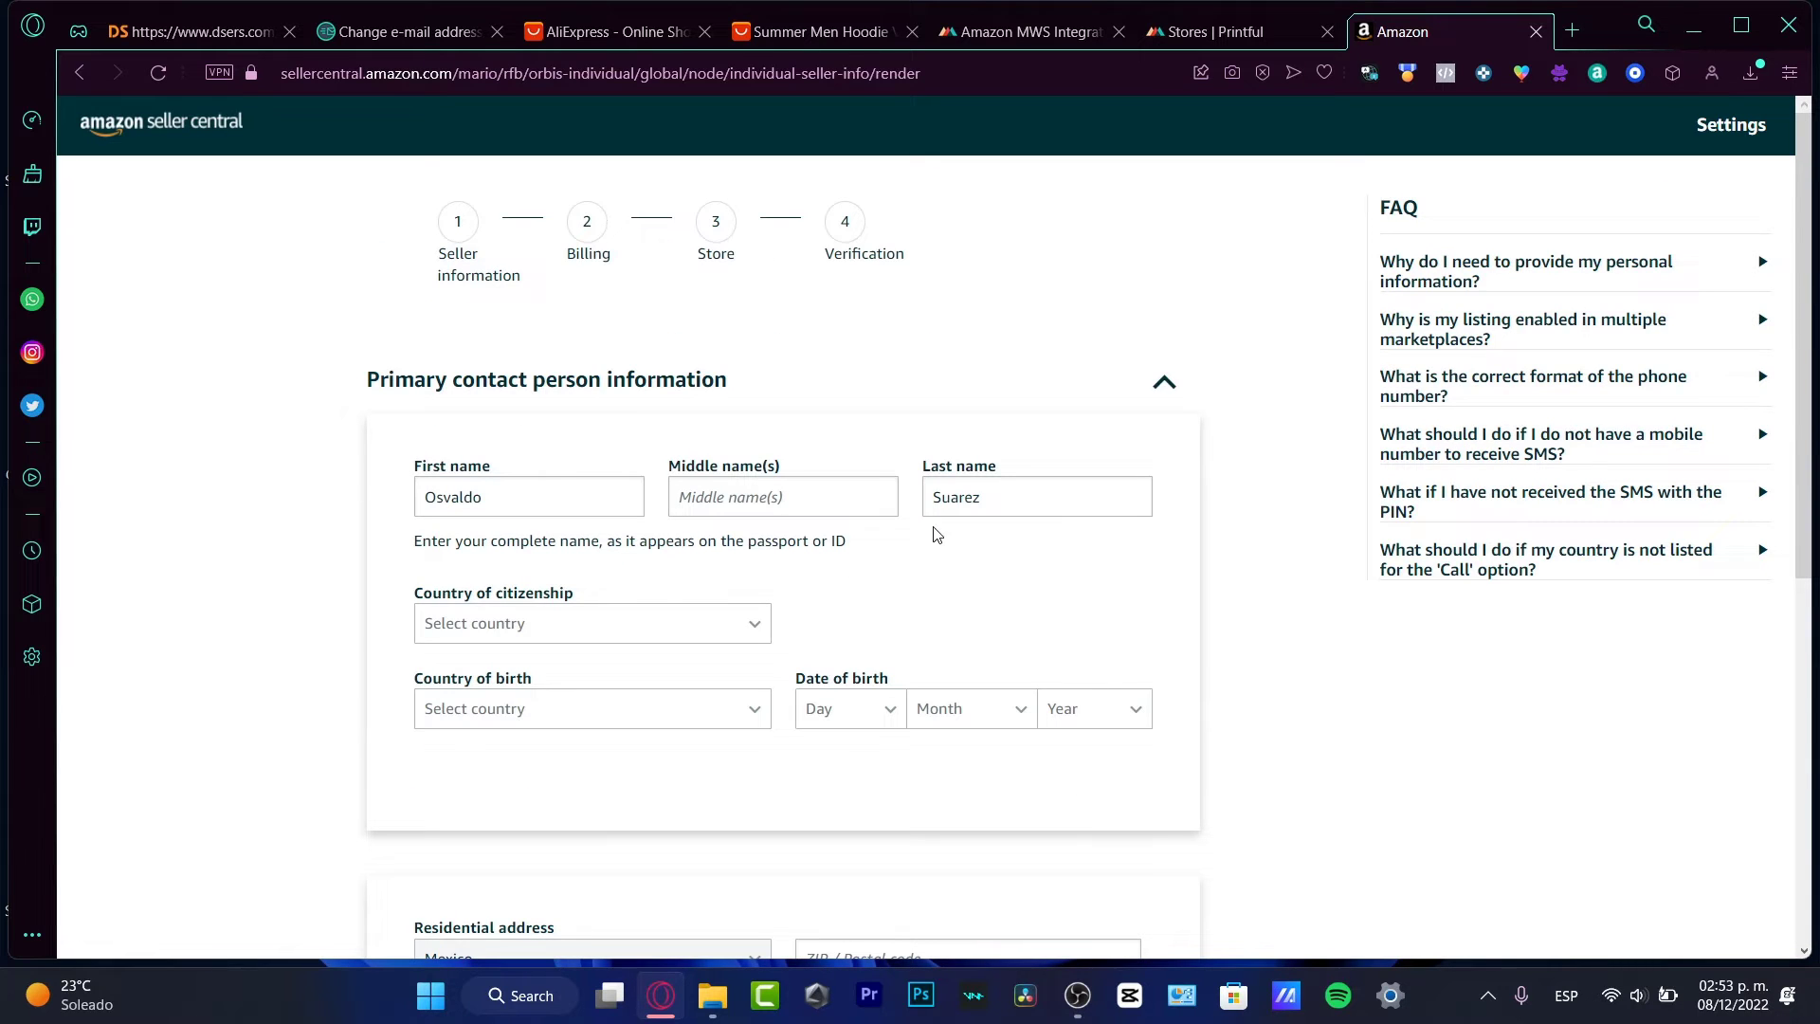
pyautogui.scroll(-4, 1181, 621)
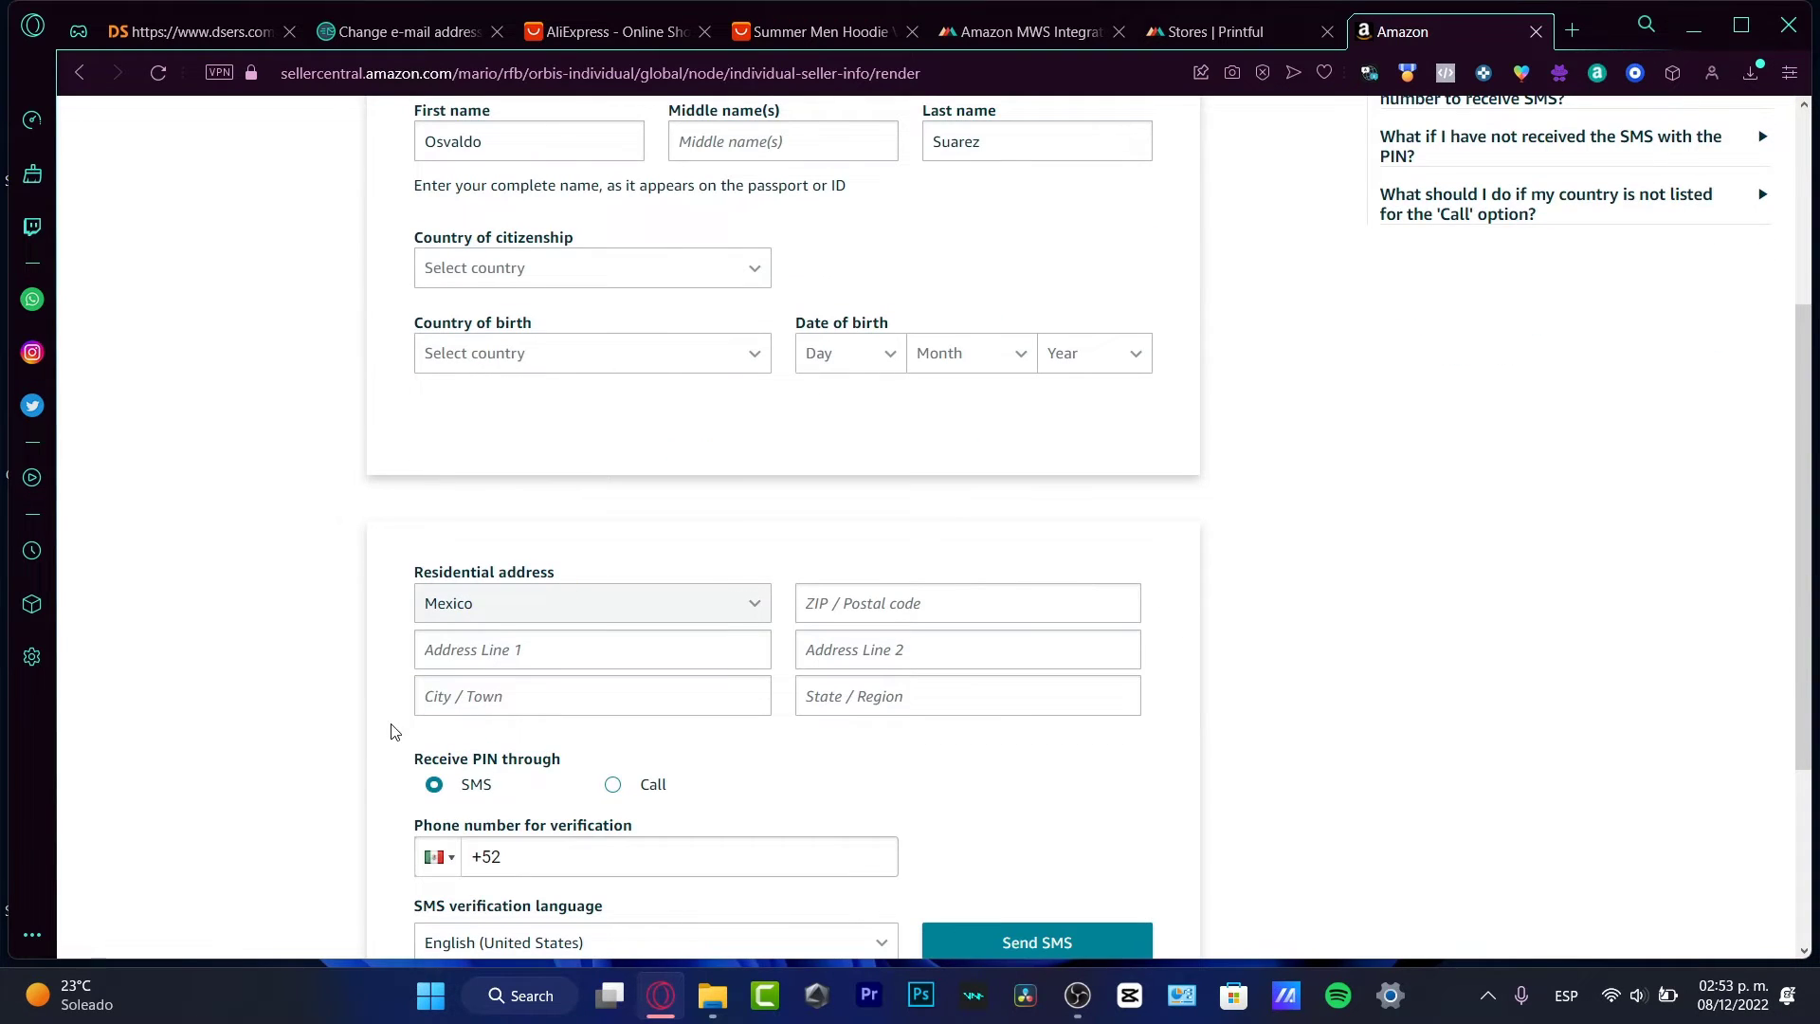
pyautogui.scroll(-3, 392, 731)
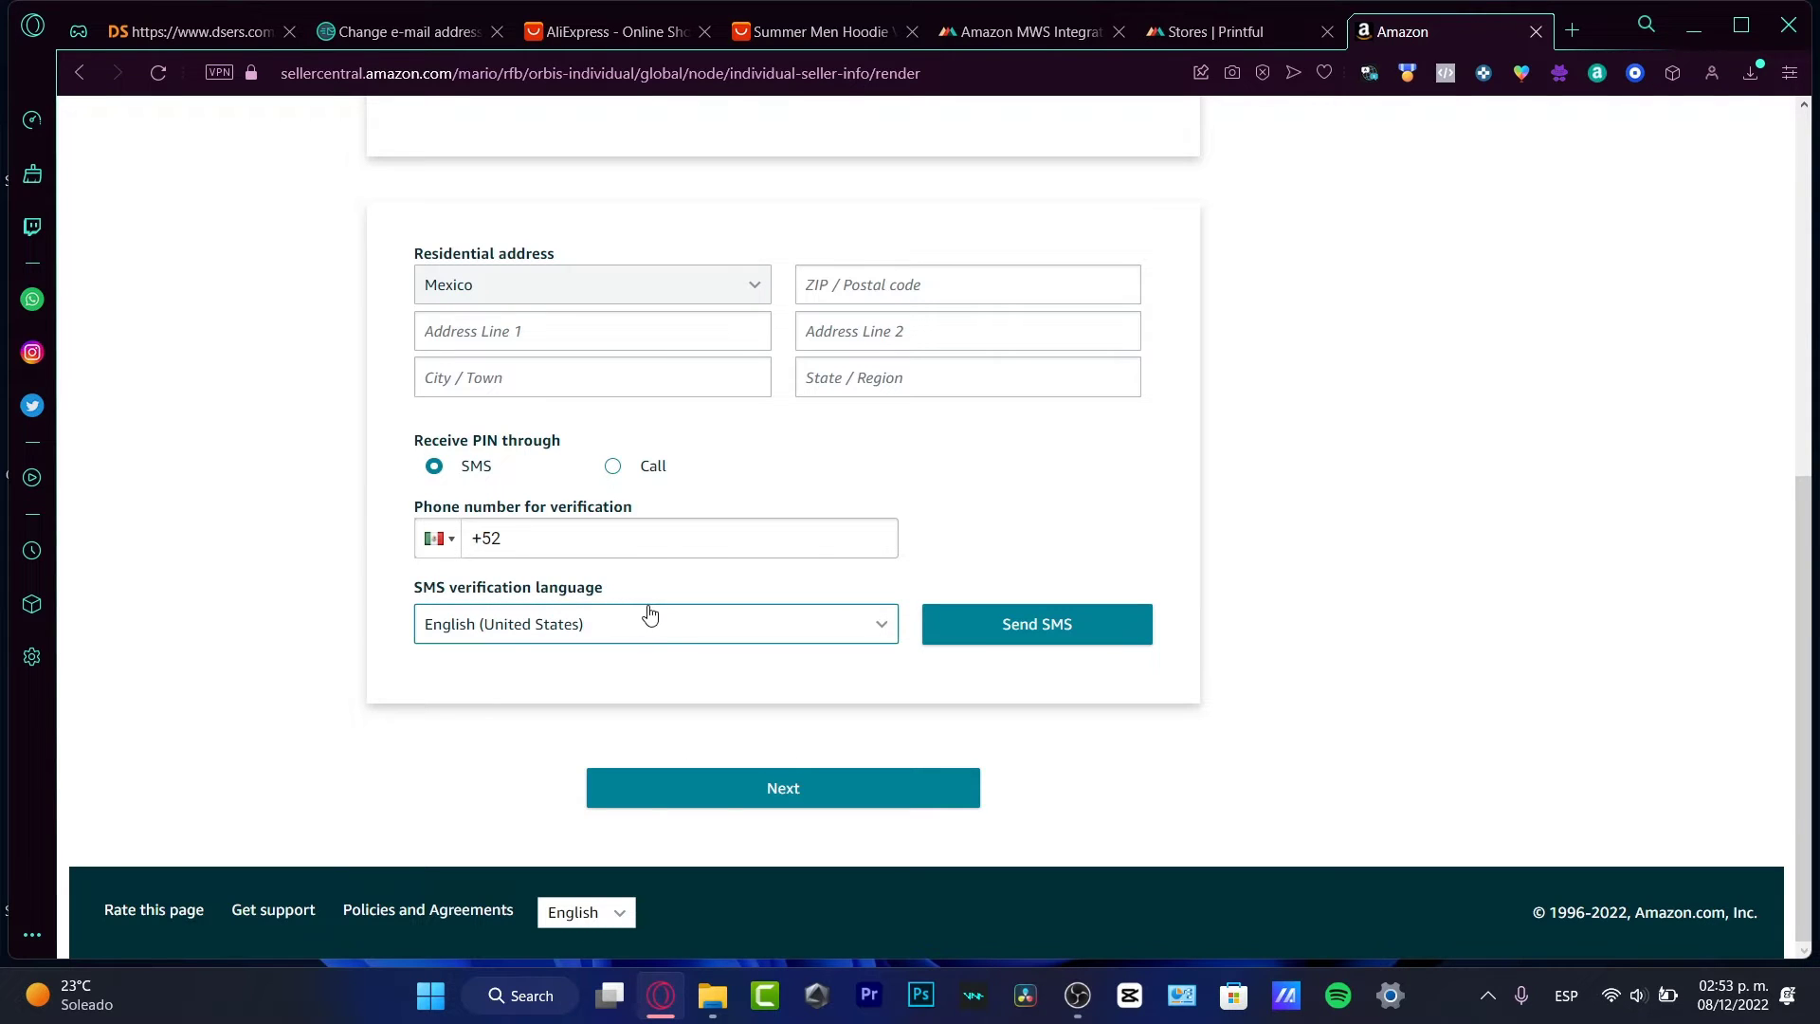
pyautogui.scroll(7, 853, 721)
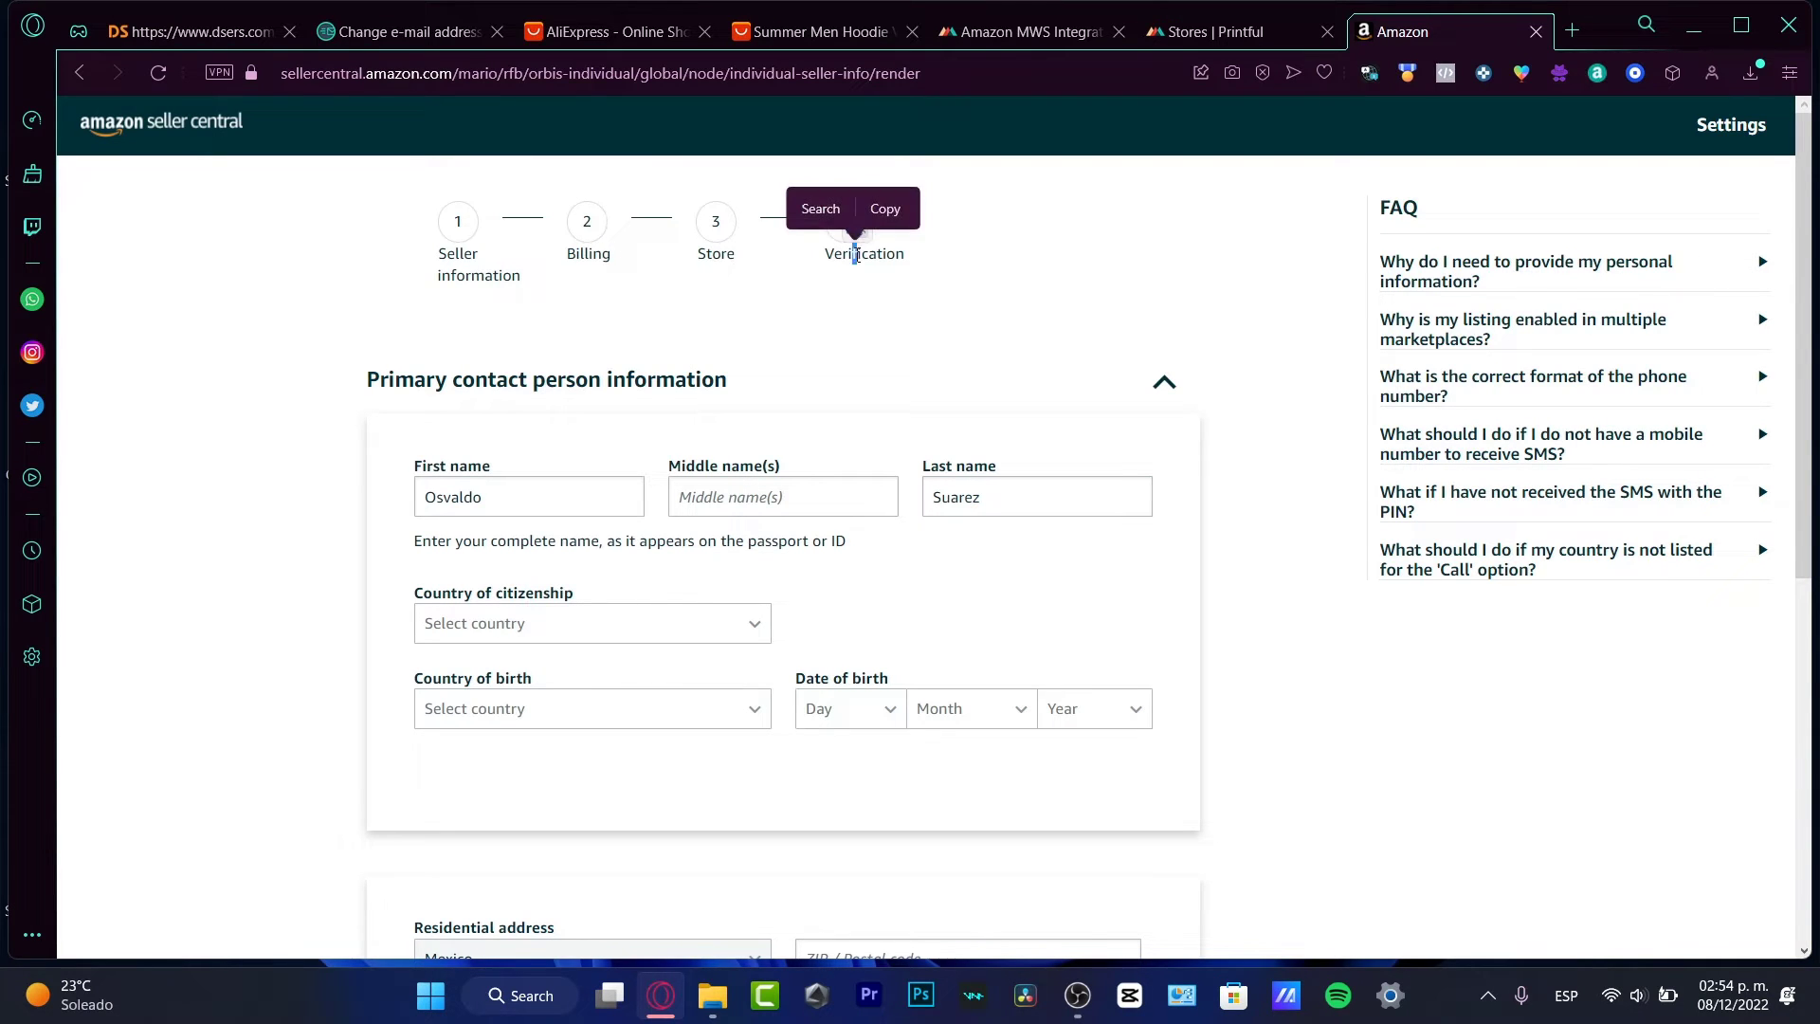
pyautogui.click(707, 658)
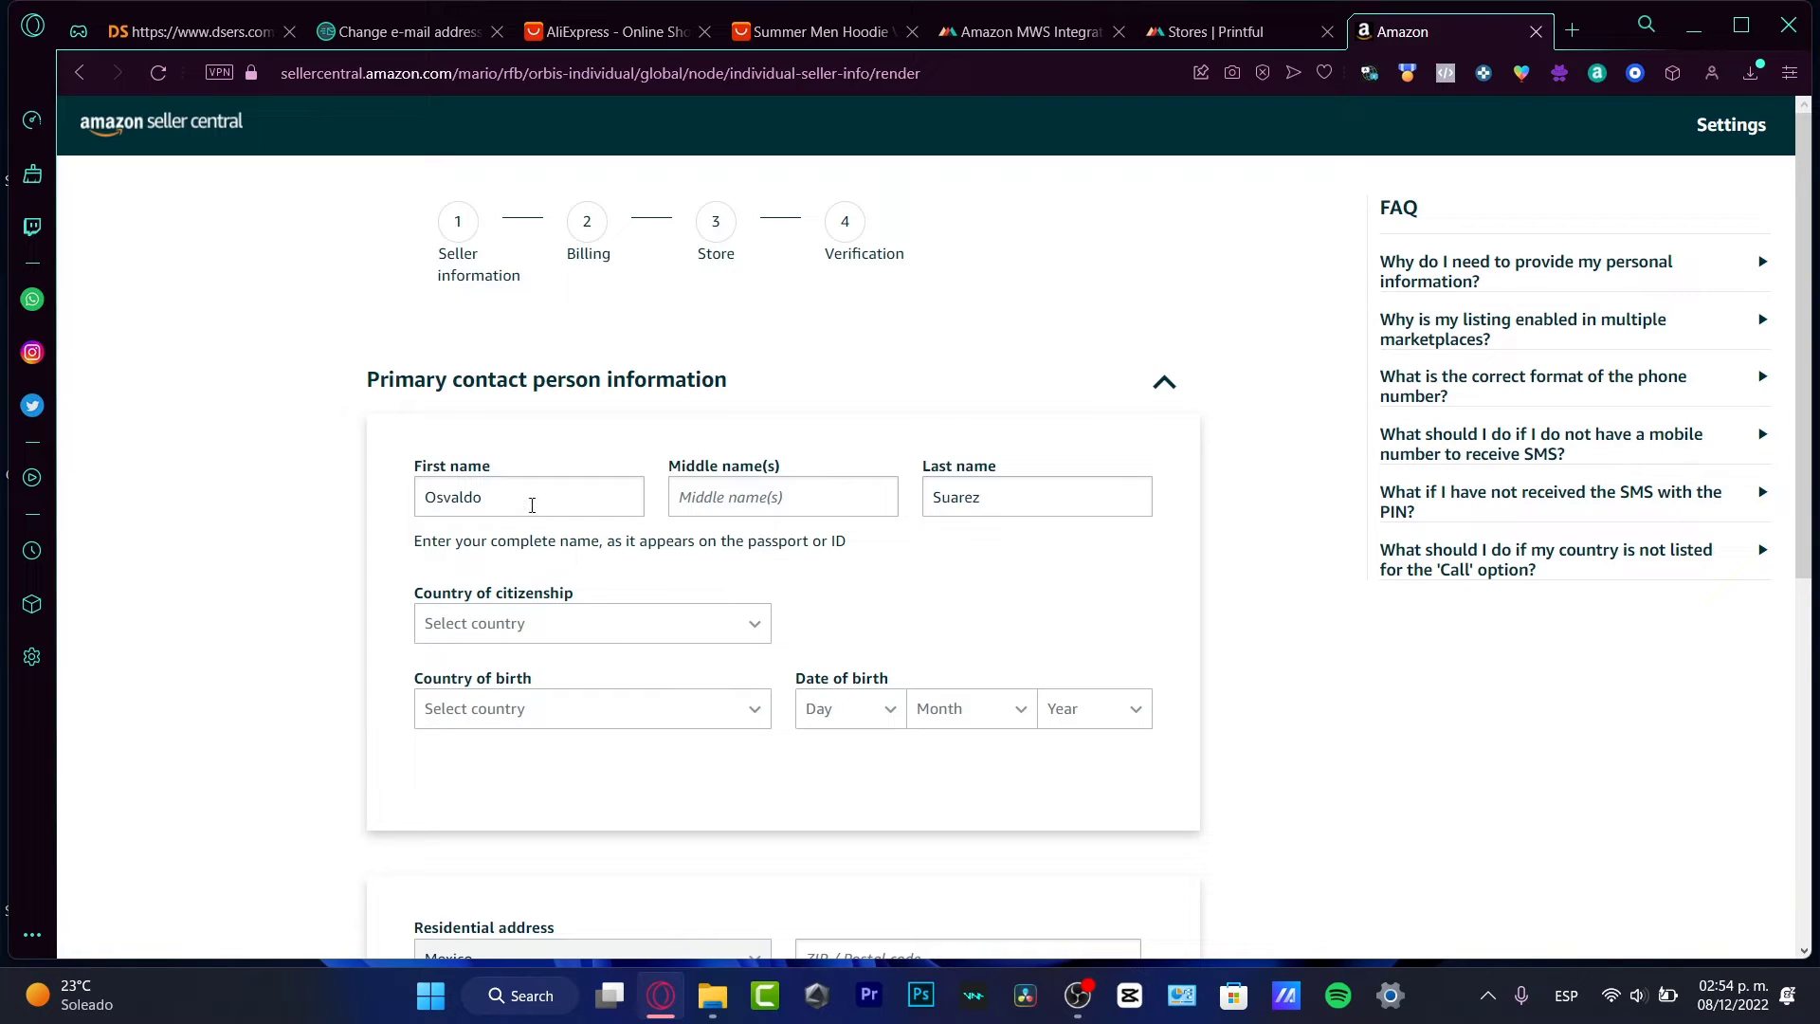
pyautogui.click(662, 627)
pyautogui.scroll(-2, 623, 527)
pyautogui.scroll(-10, 626, 528)
pyautogui.scroll(-5, 626, 528)
pyautogui.scroll(-3, 625, 528)
pyautogui.scroll(-1, 618, 508)
pyautogui.scroll(-3, 638, 475)
pyautogui.click(618, 422)
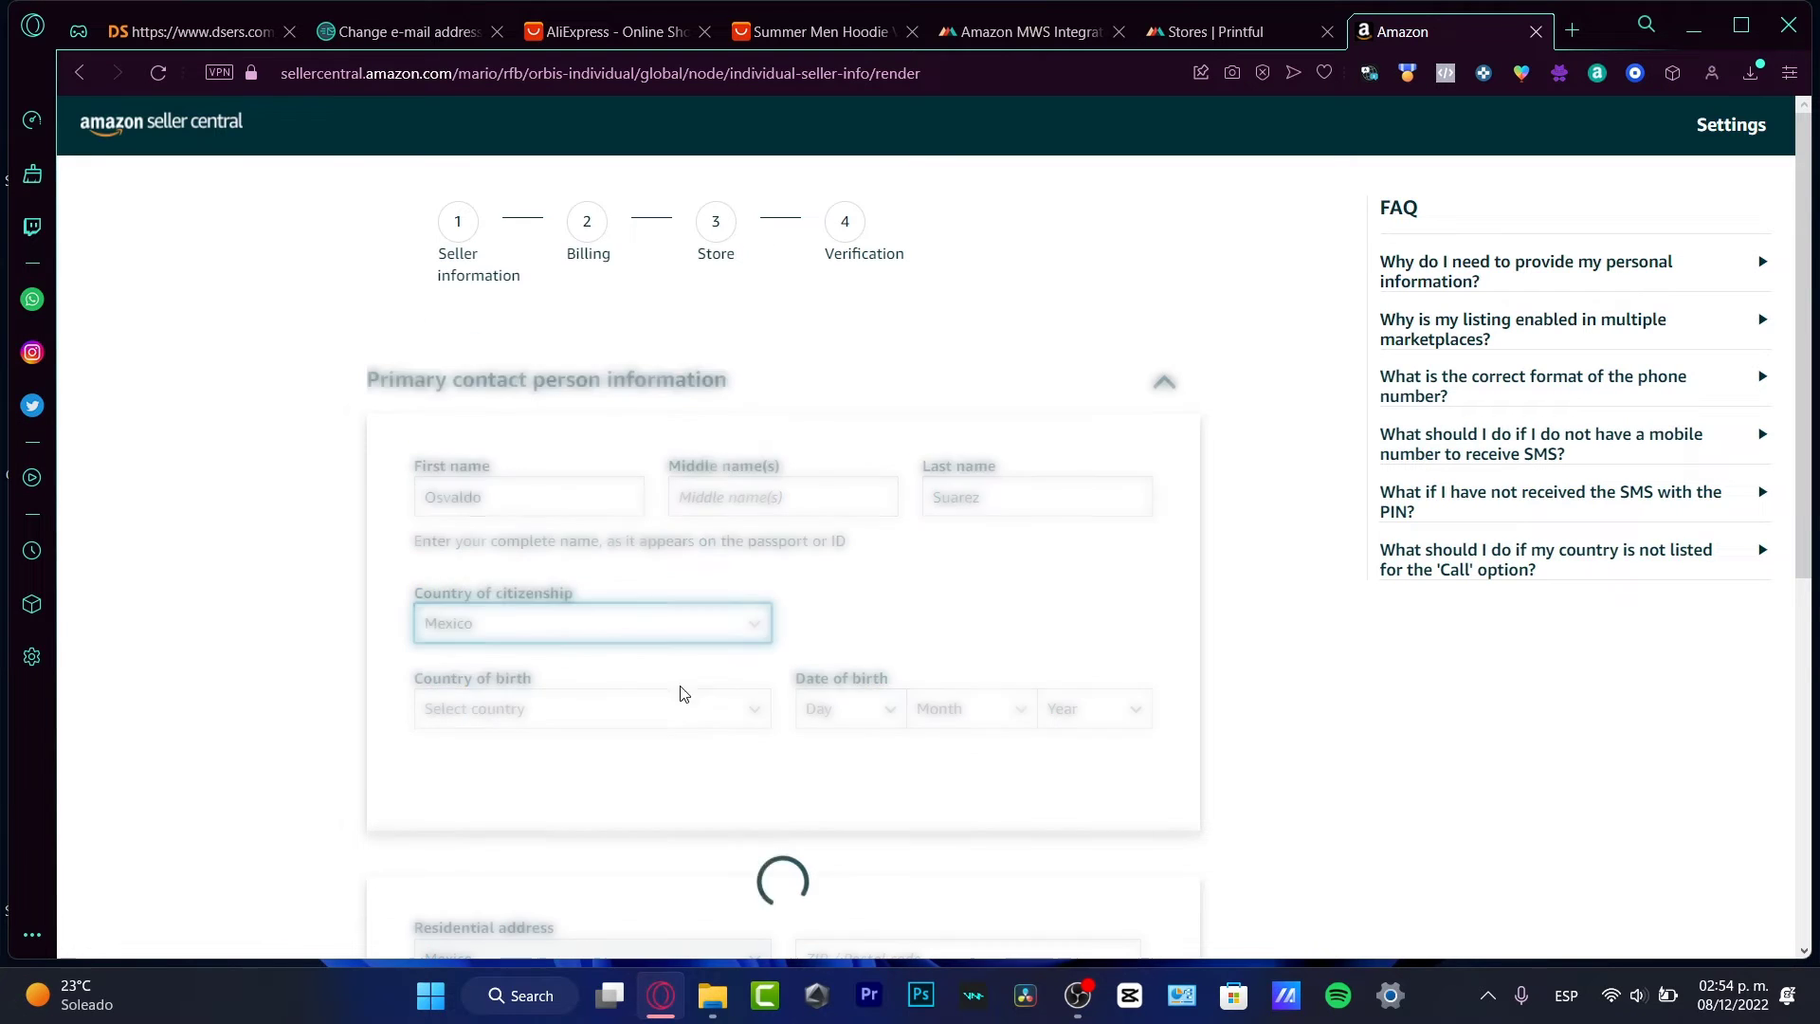
# - Set Country of birth to Mexico
pyautogui.scroll(-3, 901, 720)
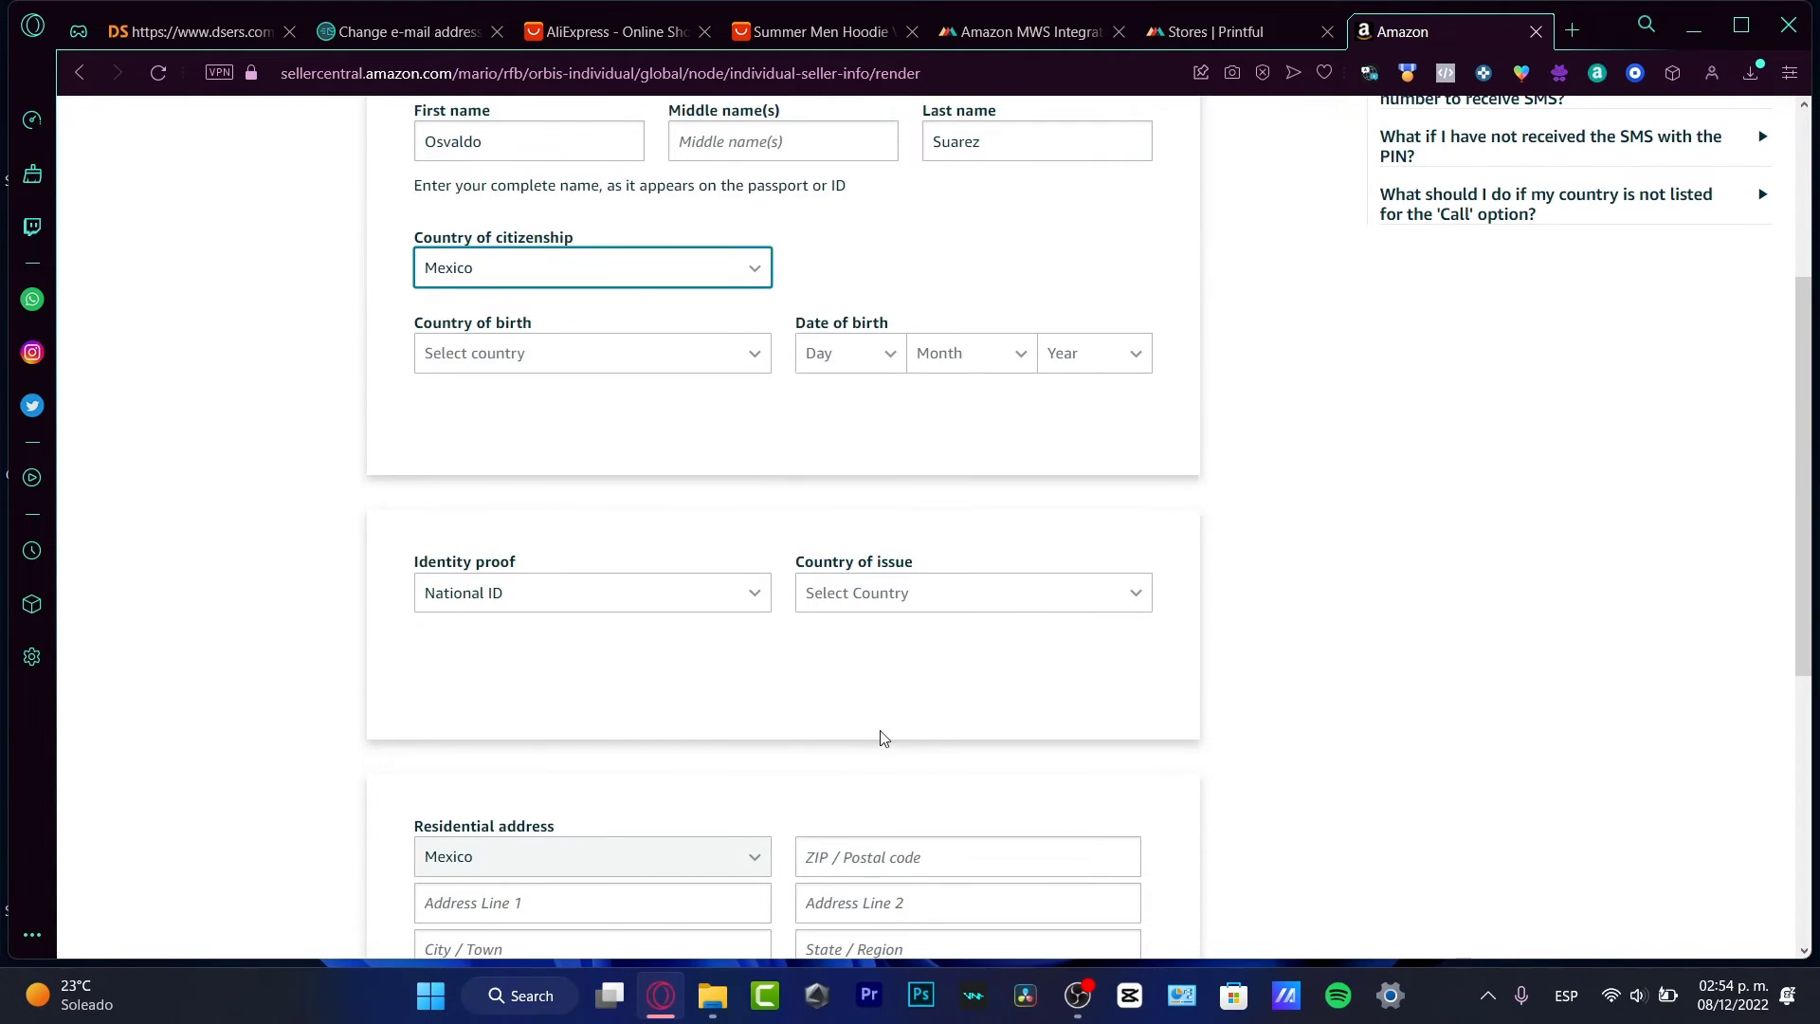
pyautogui.click(683, 358)
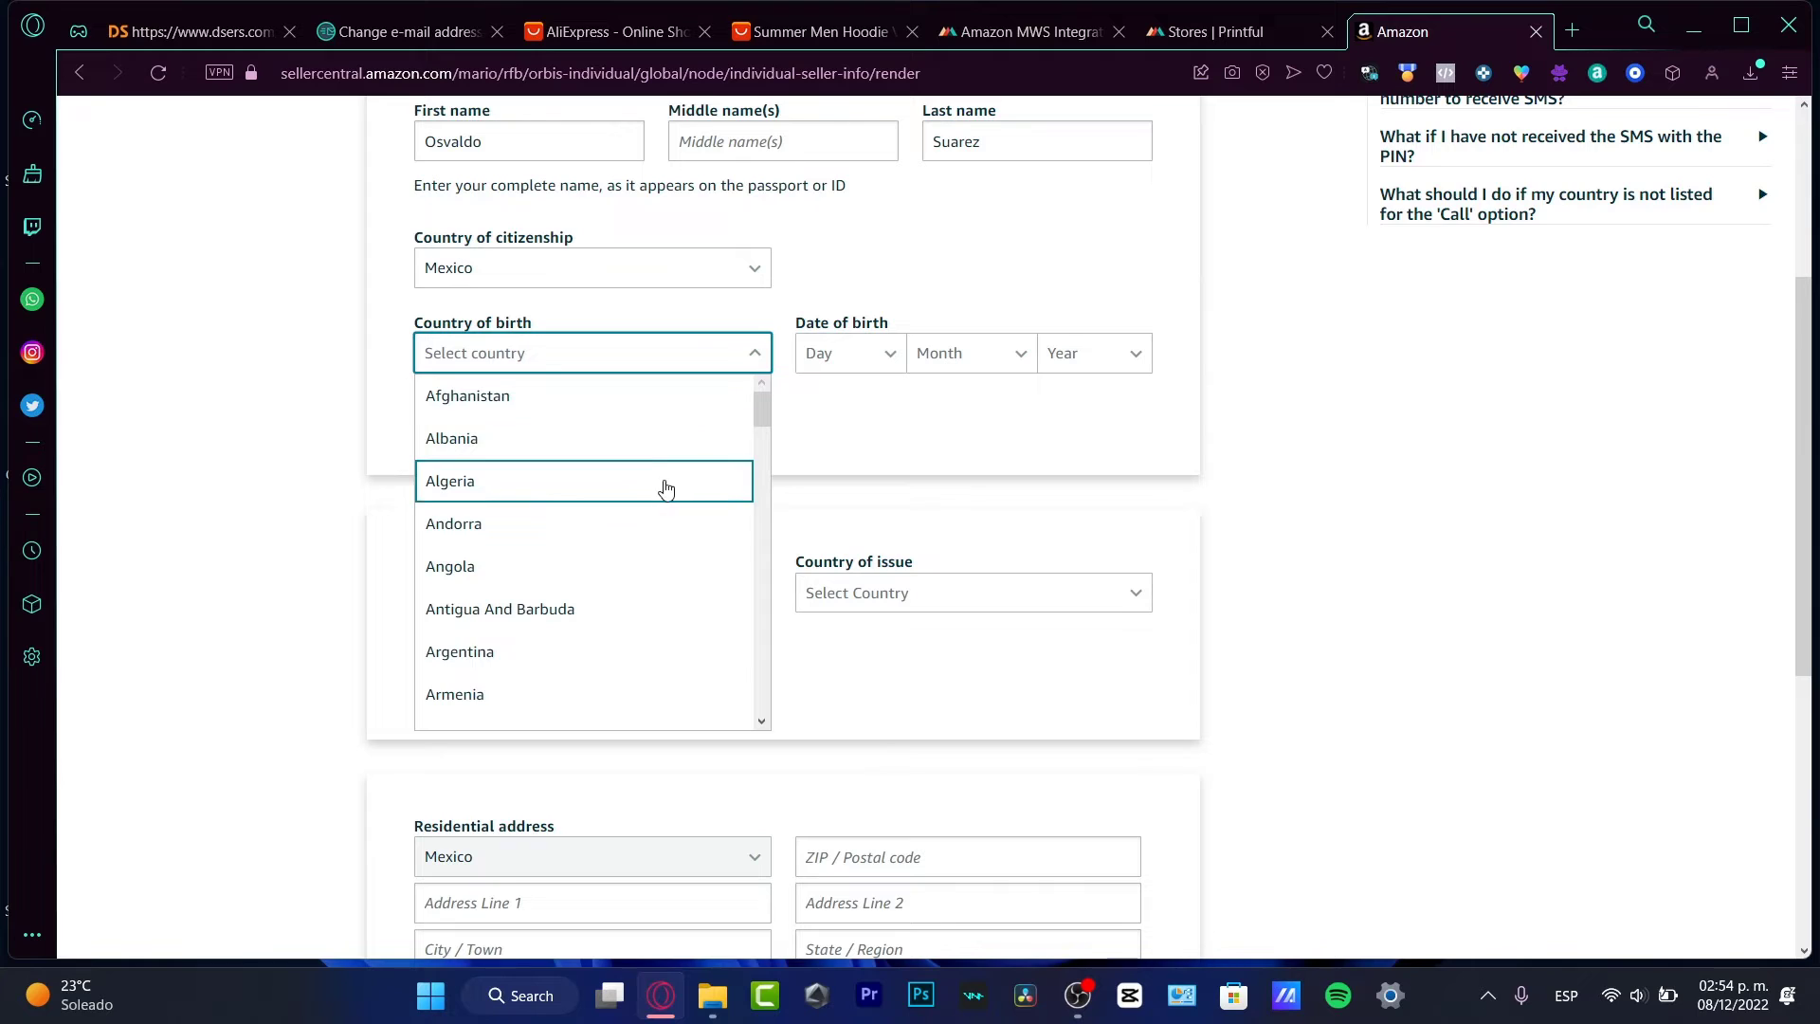
pyautogui.scroll(-5, 617, 538)
pyautogui.scroll(-5, 618, 538)
pyautogui.scroll(-5, 617, 540)
pyautogui.scroll(-4, 618, 545)
pyautogui.scroll(-2, 617, 550)
pyautogui.scroll(-4, 616, 548)
pyautogui.scroll(-4, 618, 545)
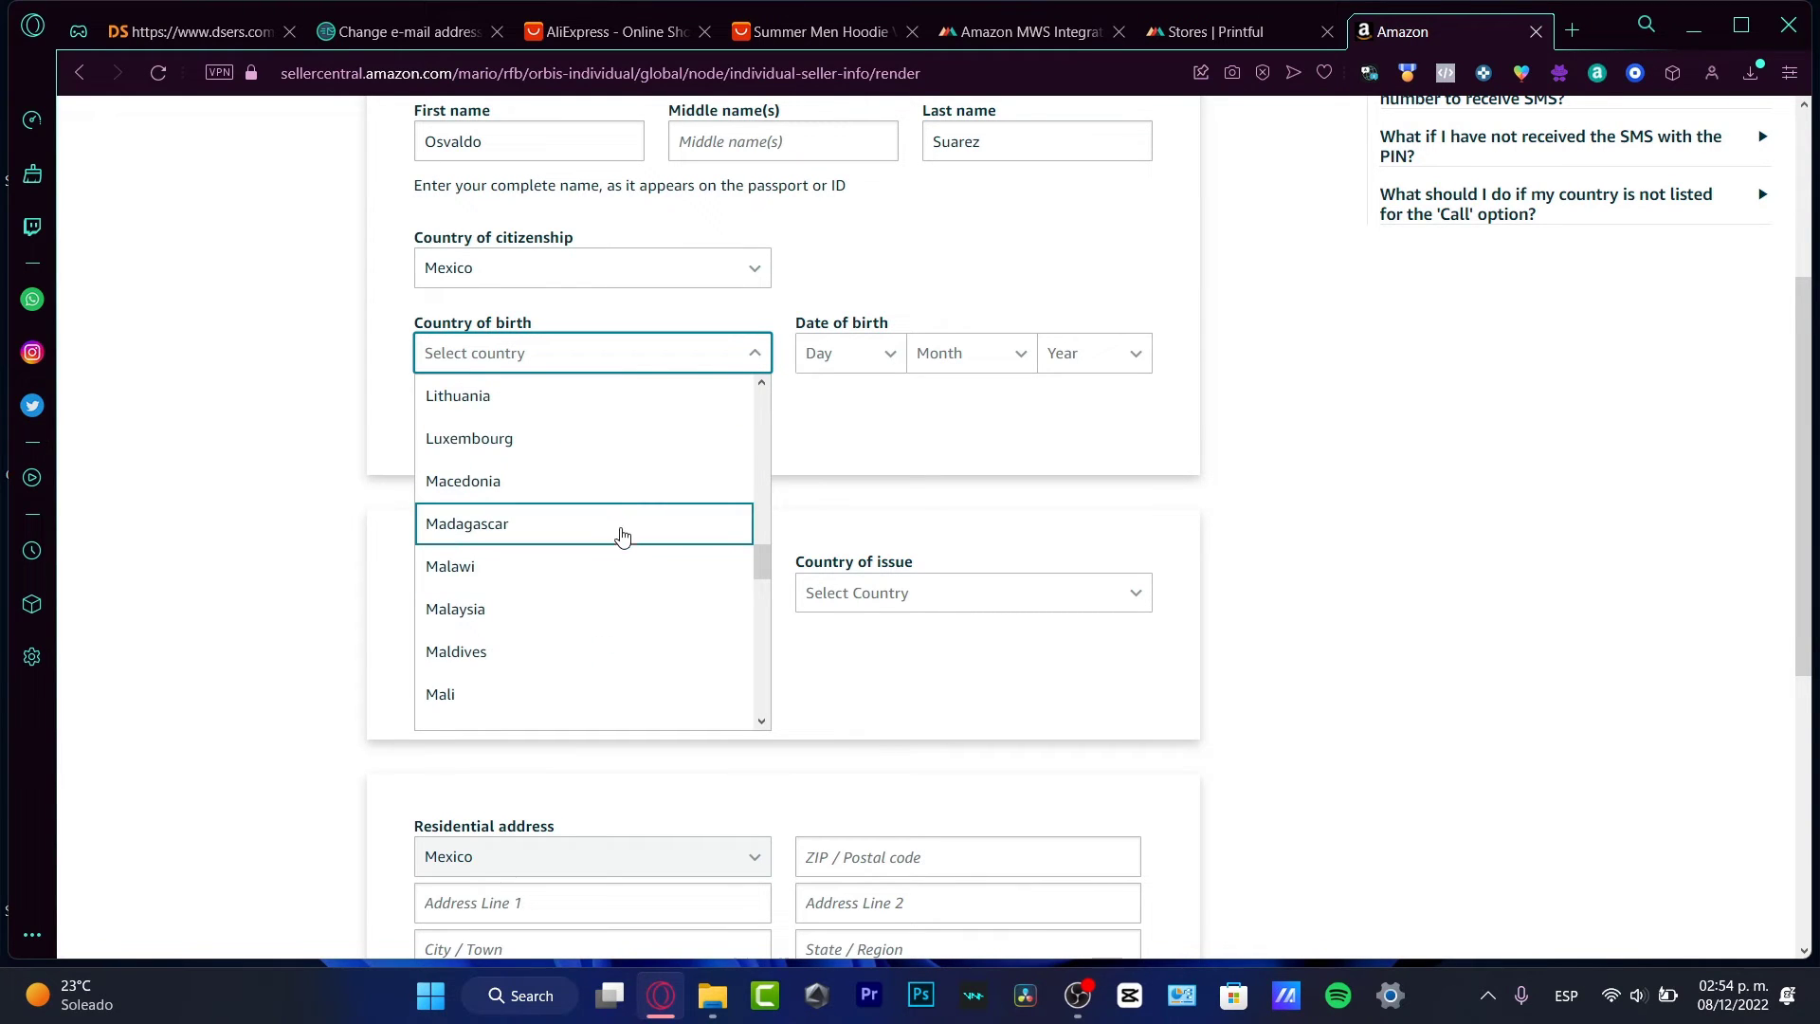
pyautogui.scroll(-4, 637, 550)
pyautogui.click(634, 548)
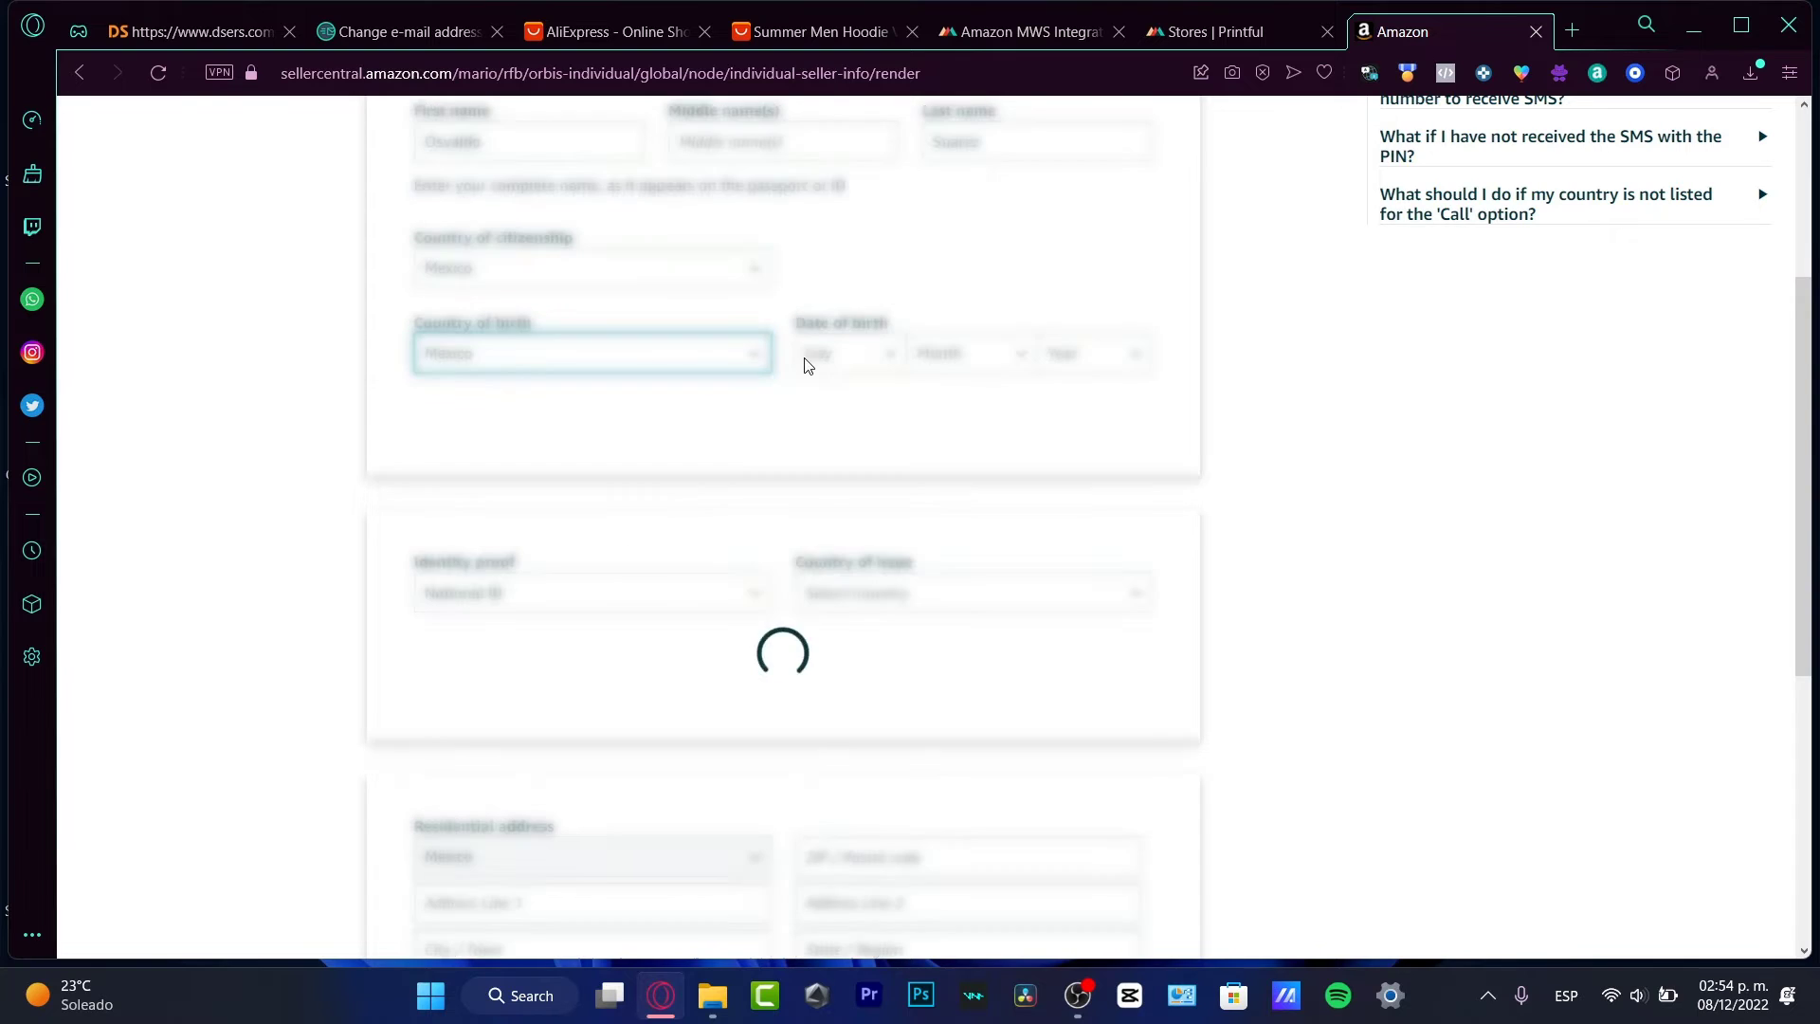
pyautogui.click(853, 369)
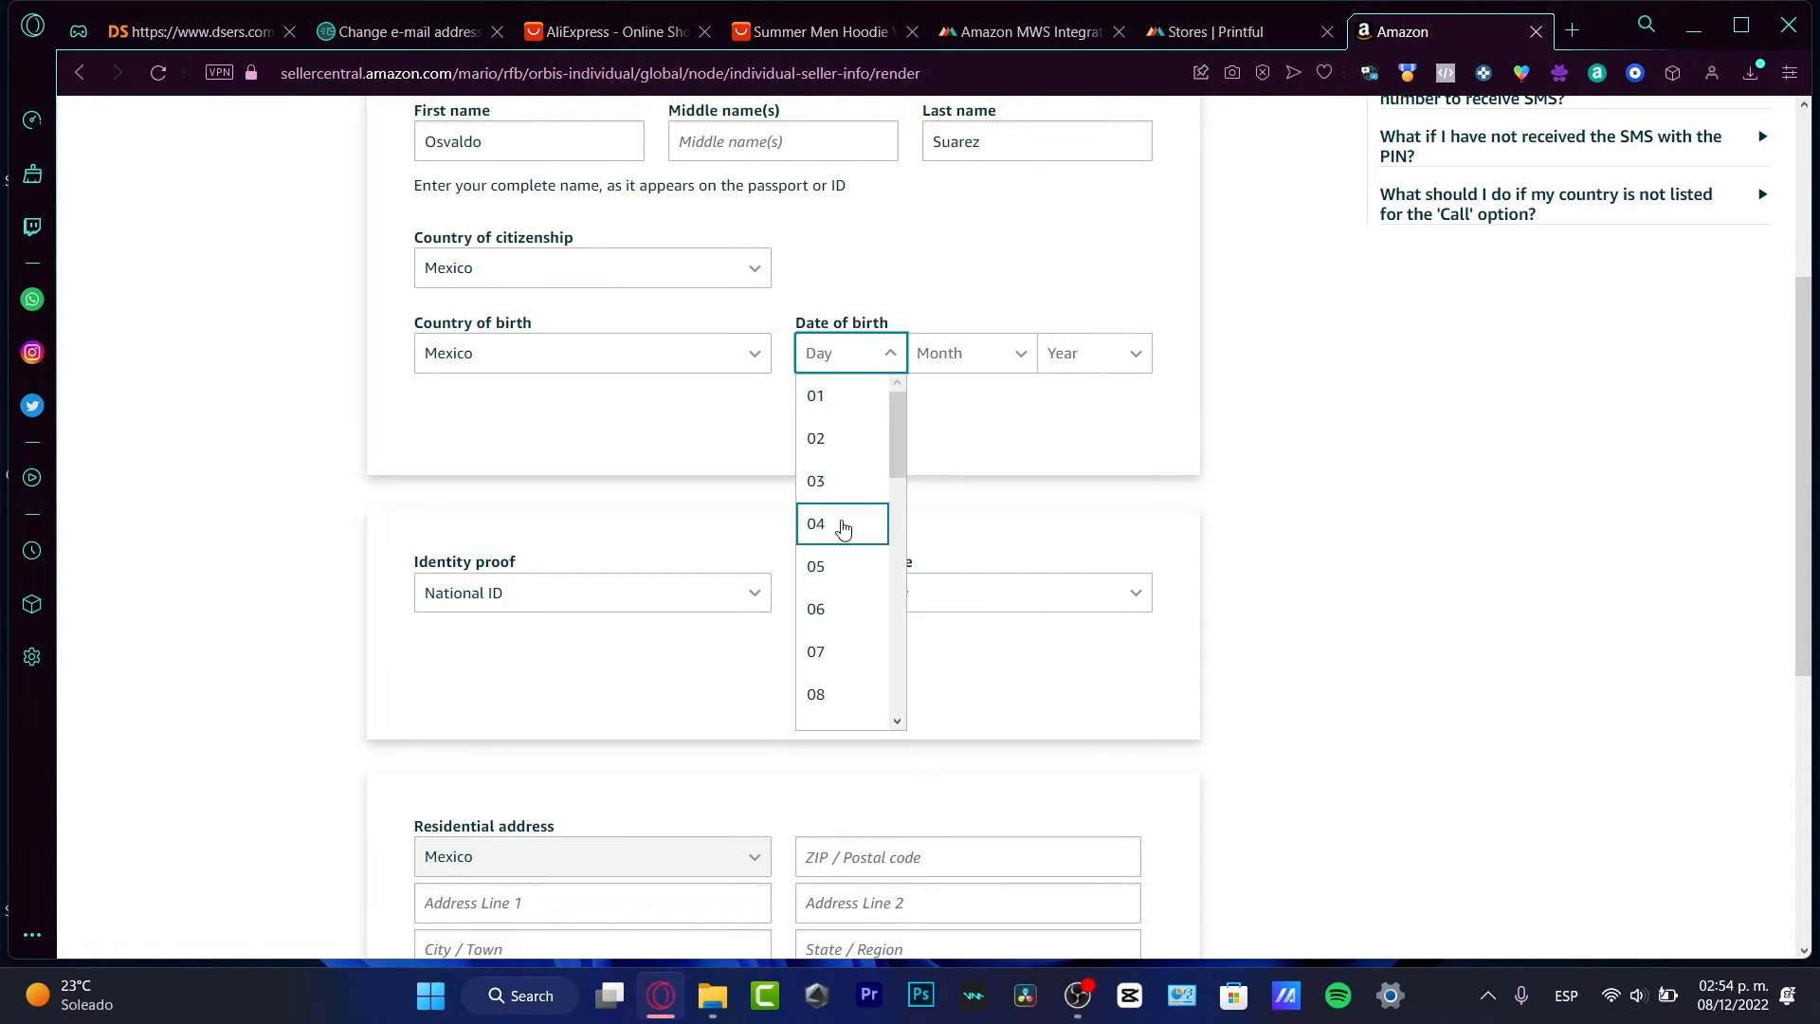
pyautogui.scroll(-3, 845, 596)
pyautogui.click(817, 427)
pyautogui.click(1019, 356)
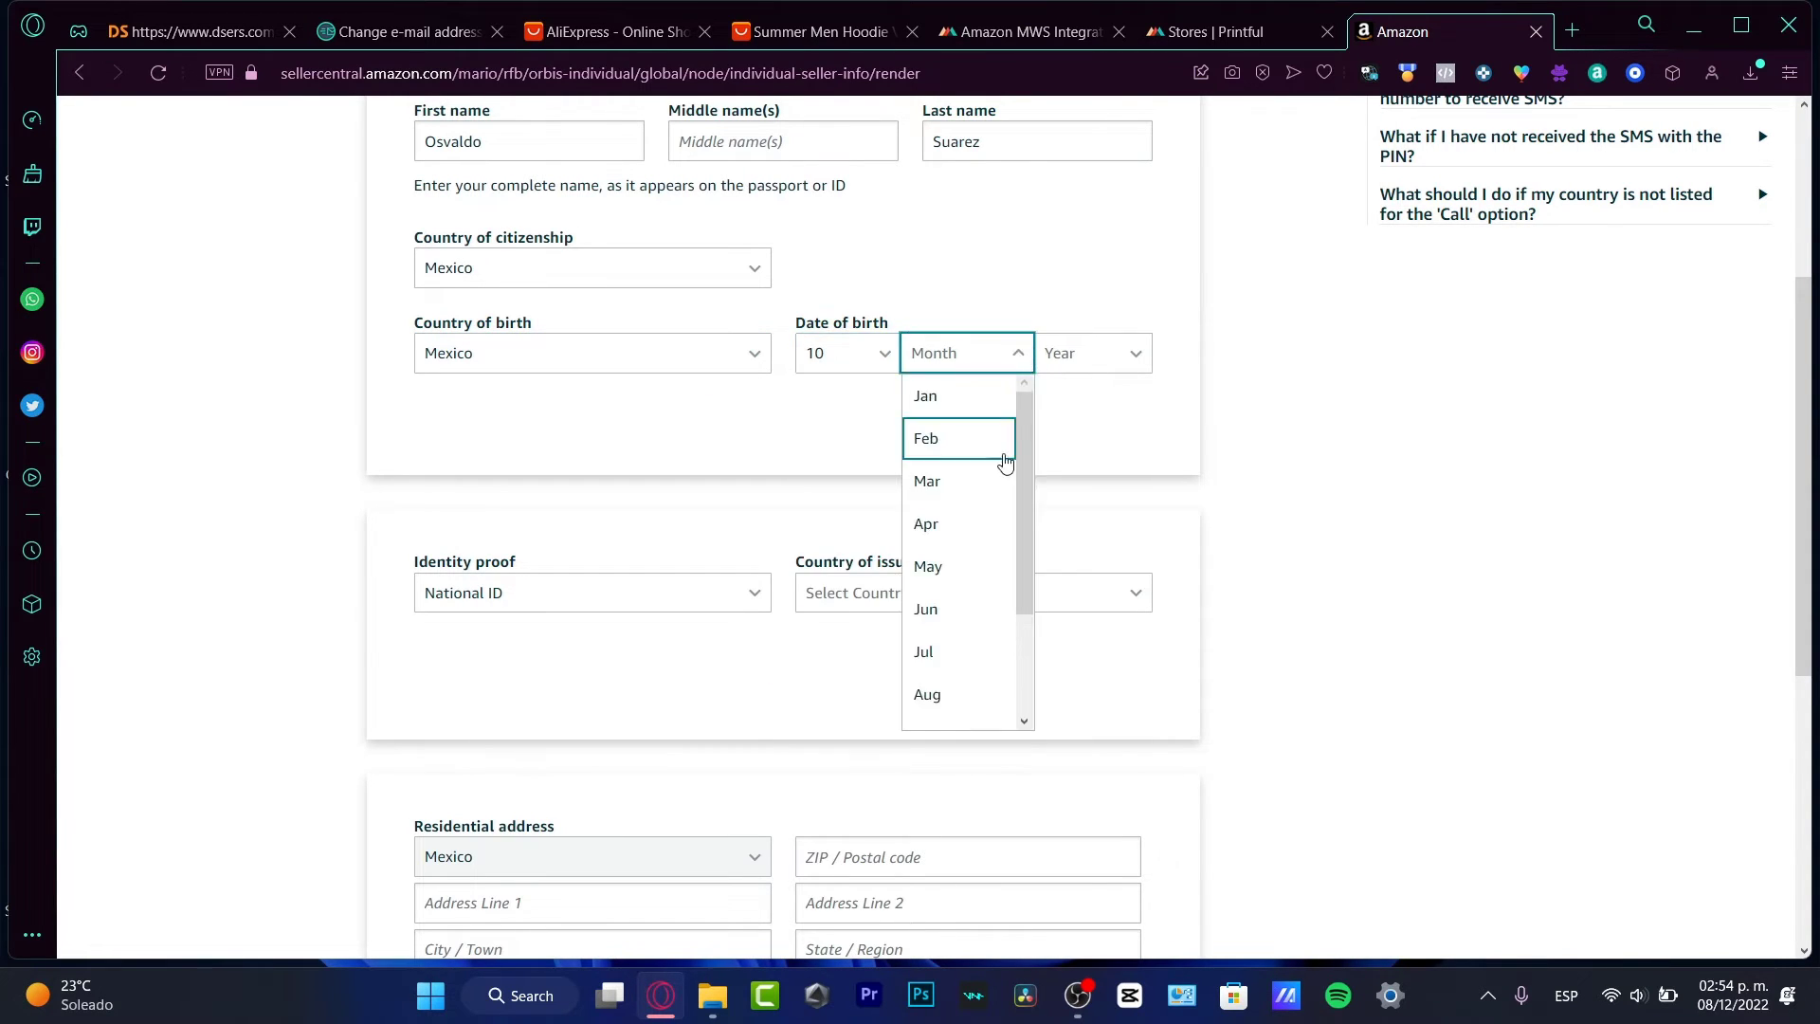
pyautogui.click(973, 701)
pyautogui.click(1081, 358)
pyautogui.scroll(-2, 1081, 588)
pyautogui.scroll(-2, 1088, 592)
pyautogui.click(1089, 384)
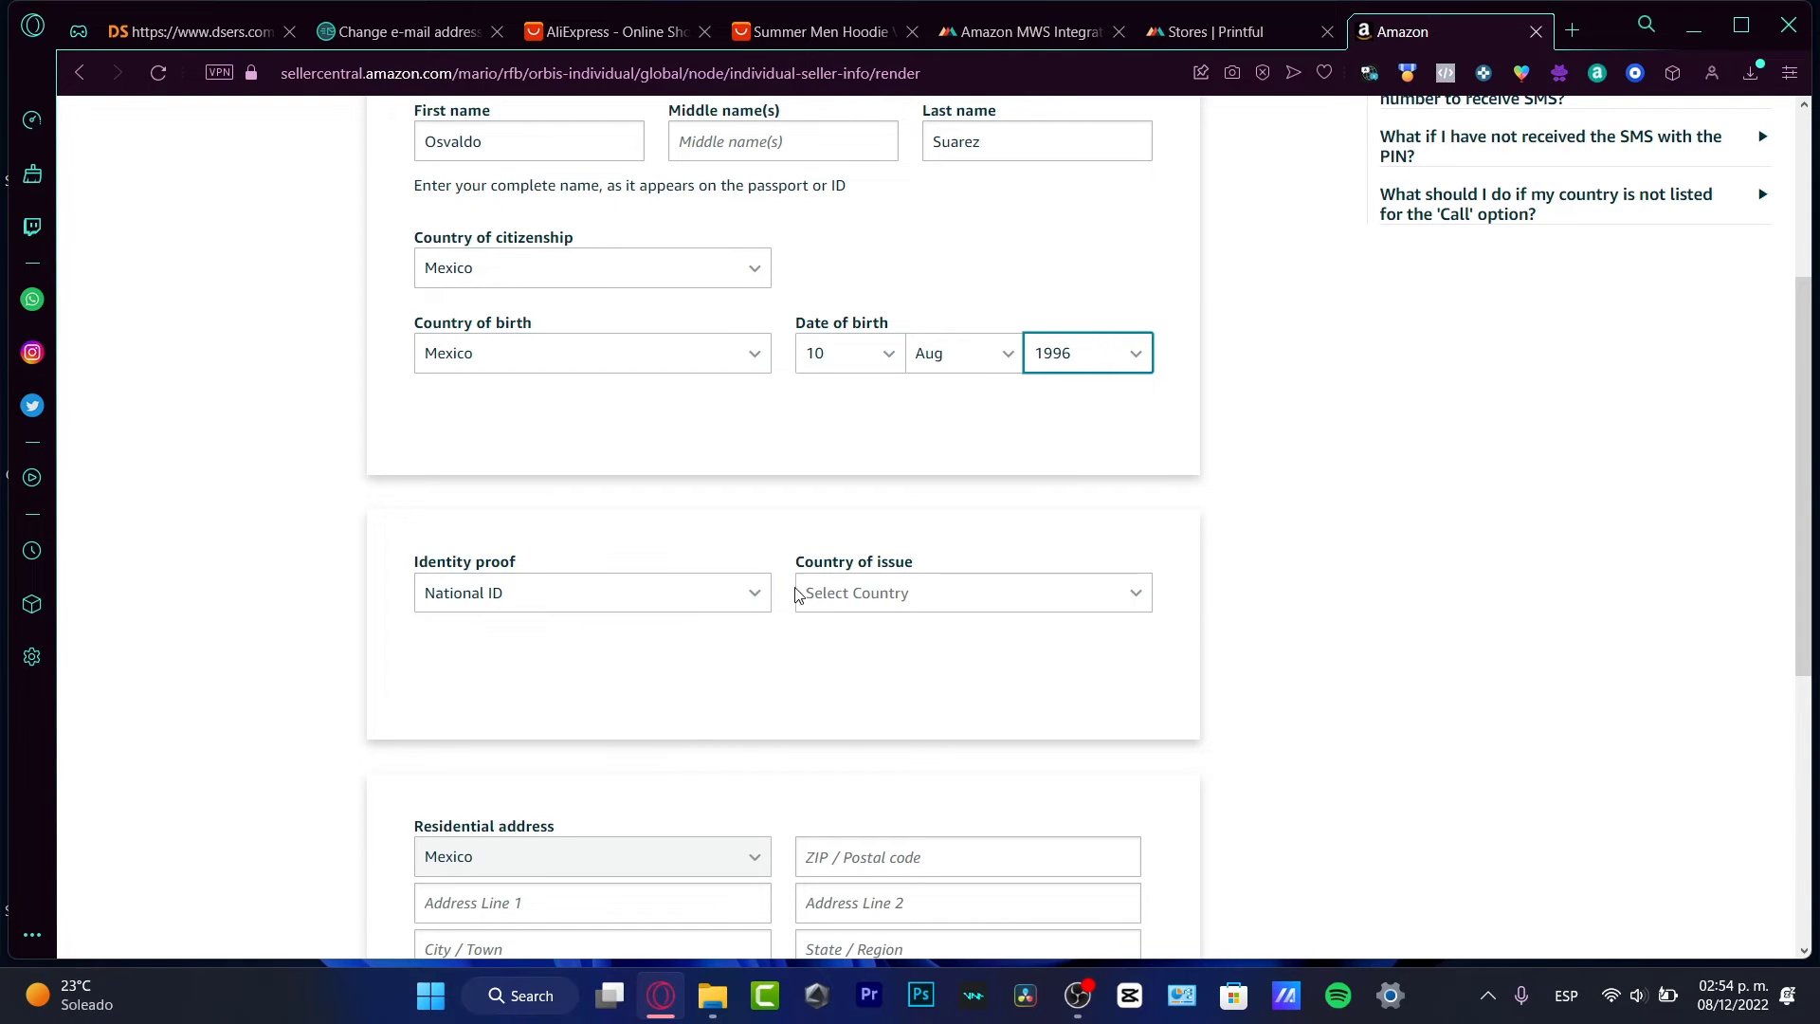
# - Set the National ID's country of issue to Mexico and select the ID number field
pyautogui.click(894, 595)
pyautogui.scroll(-10, 914, 508)
pyautogui.scroll(-10, 914, 508)
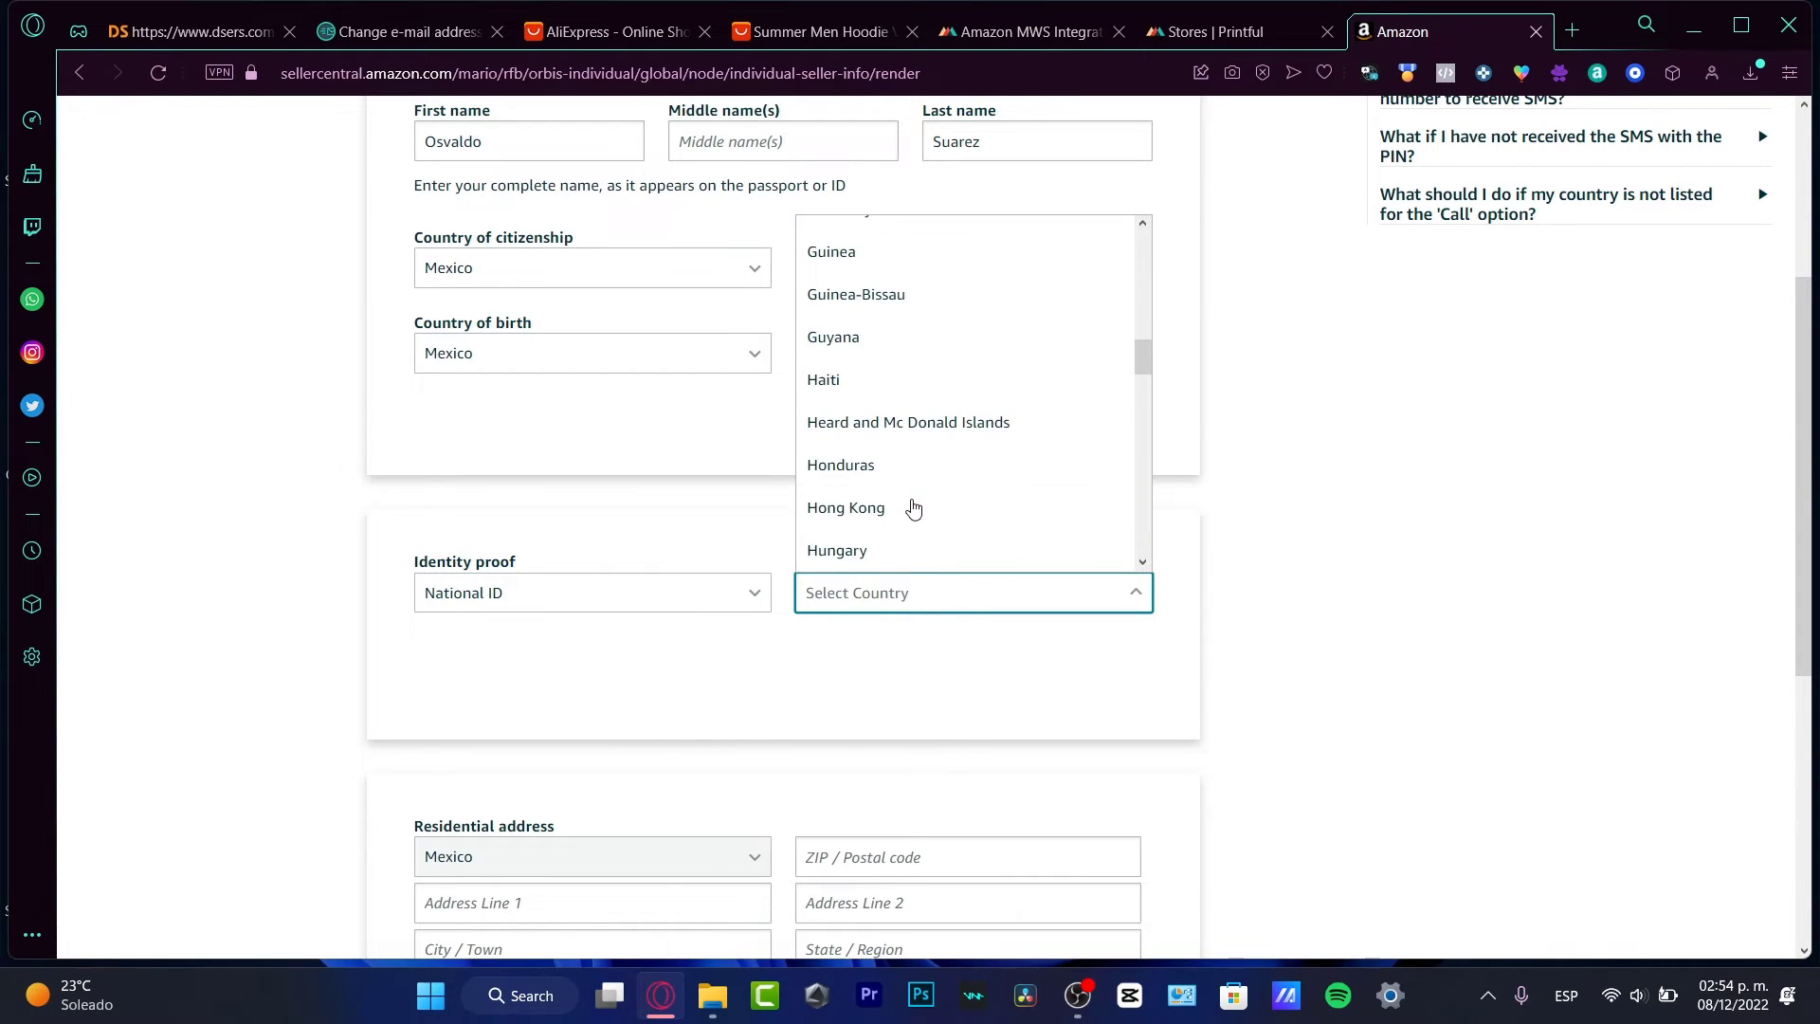
pyautogui.scroll(-2, 914, 508)
pyautogui.scroll(-3, 914, 508)
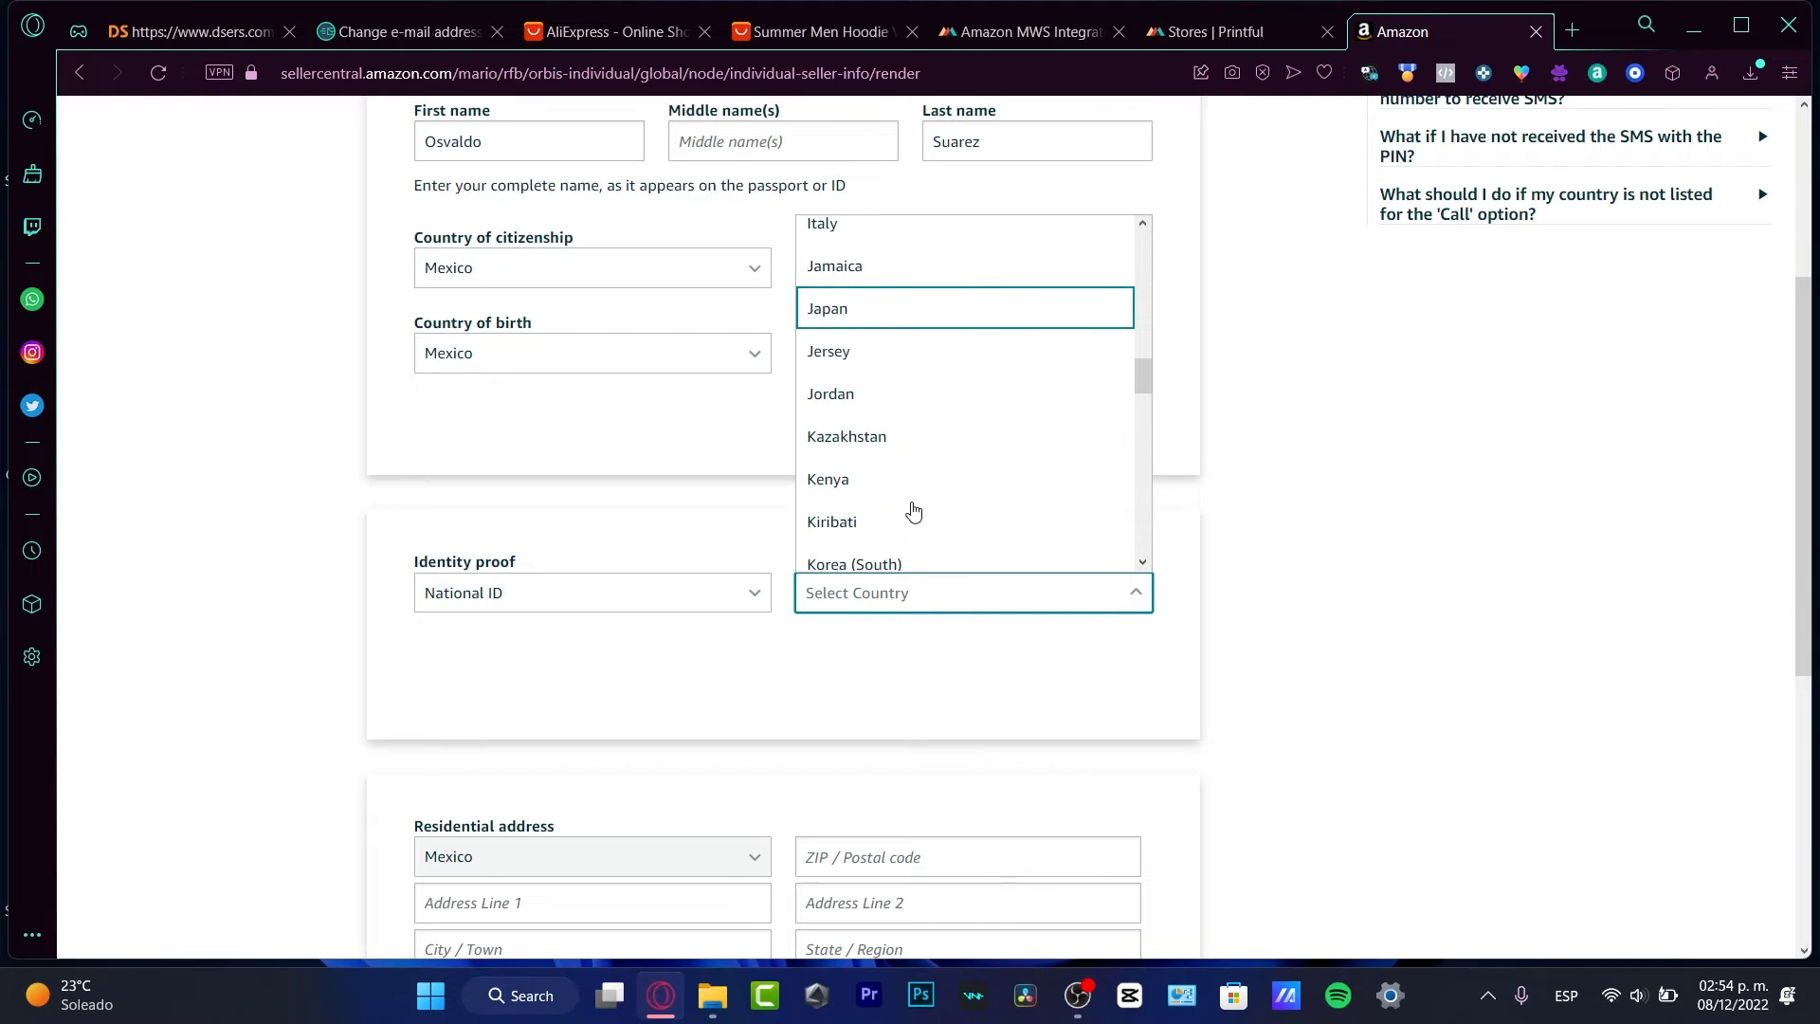
pyautogui.scroll(-3, 914, 508)
pyautogui.scroll(-3, 914, 509)
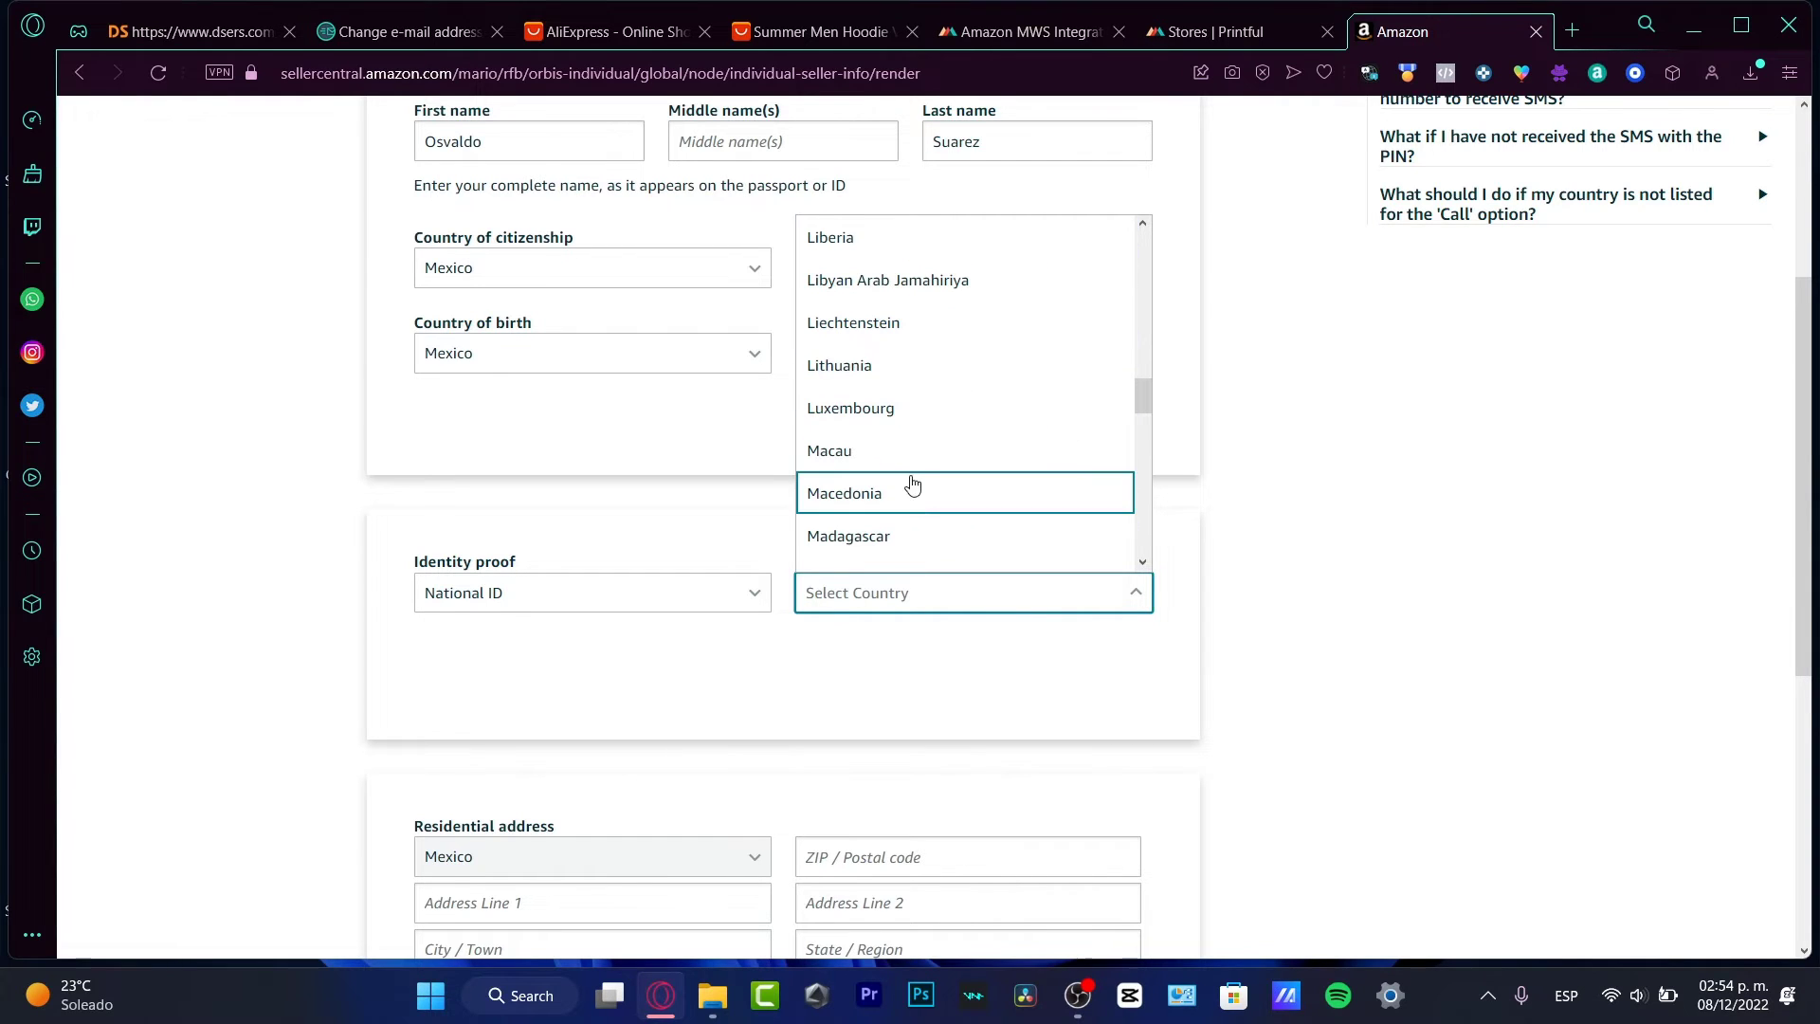
pyautogui.scroll(-3, 920, 483)
pyautogui.scroll(-3, 848, 460)
pyautogui.click(939, 303)
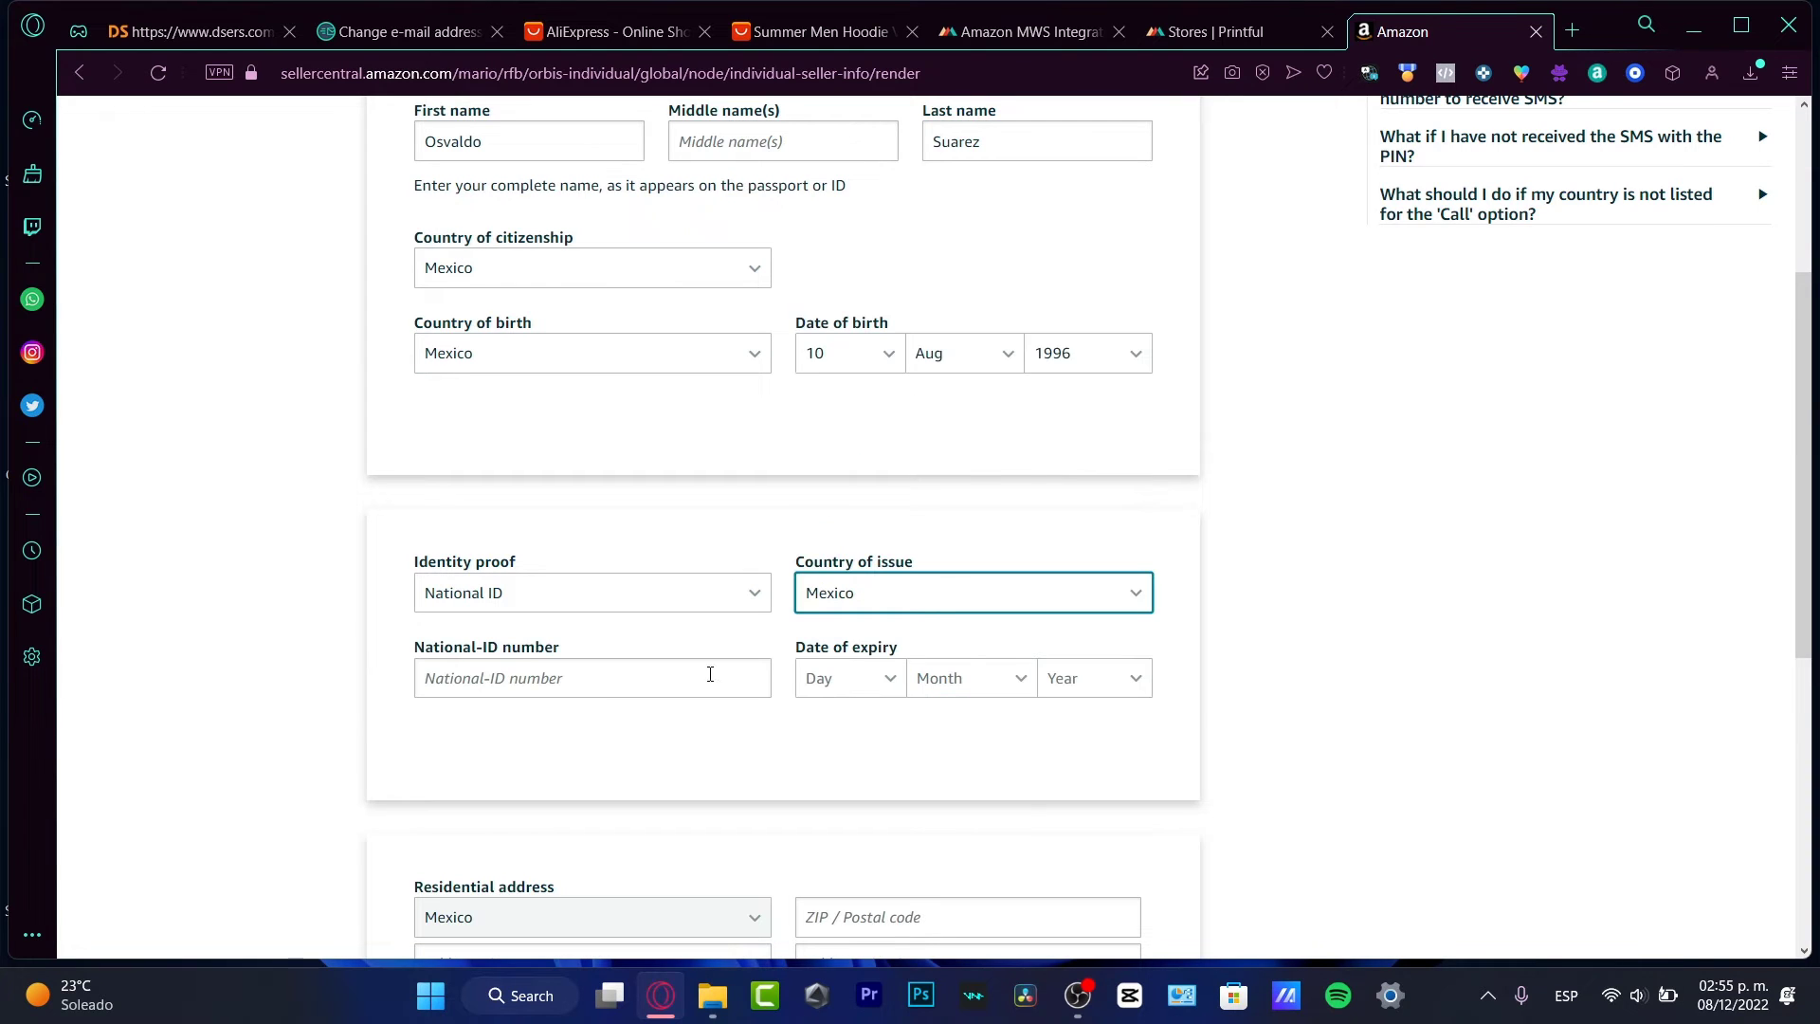
pyautogui.click(666, 693)
pyautogui.scroll(-3, 1244, 669)
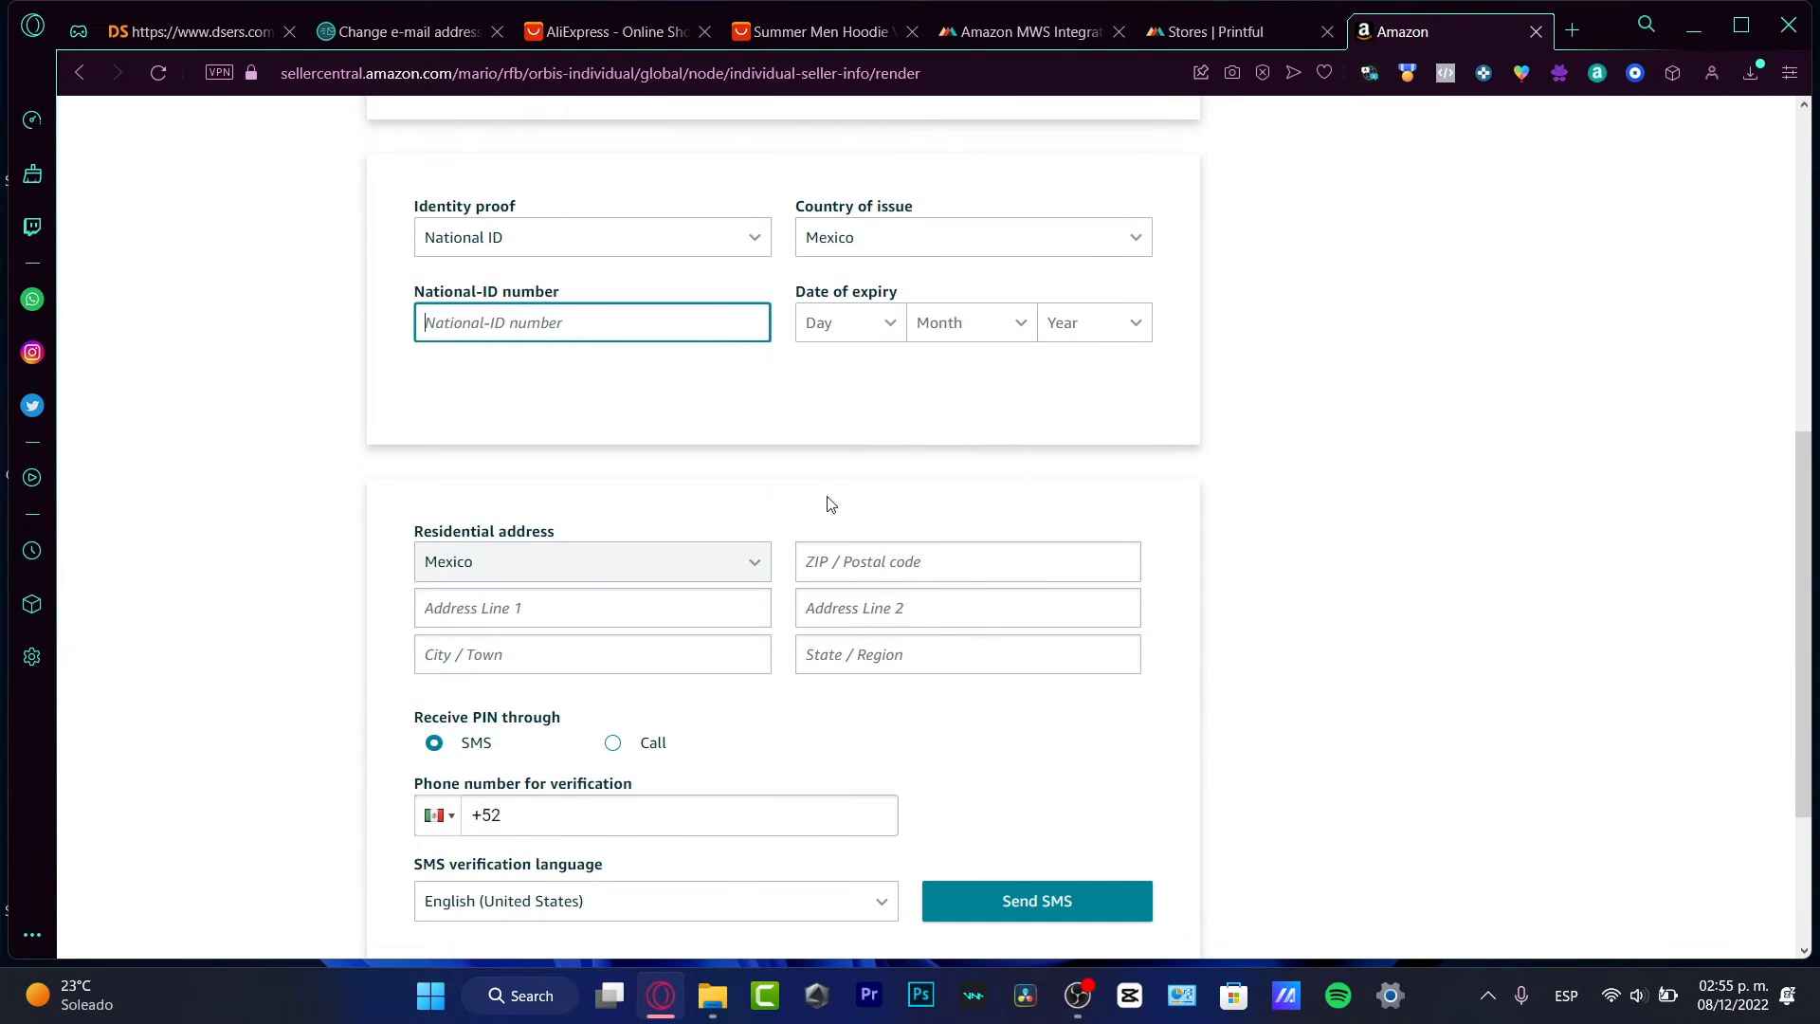
pyautogui.scroll(-3, 1064, 521)
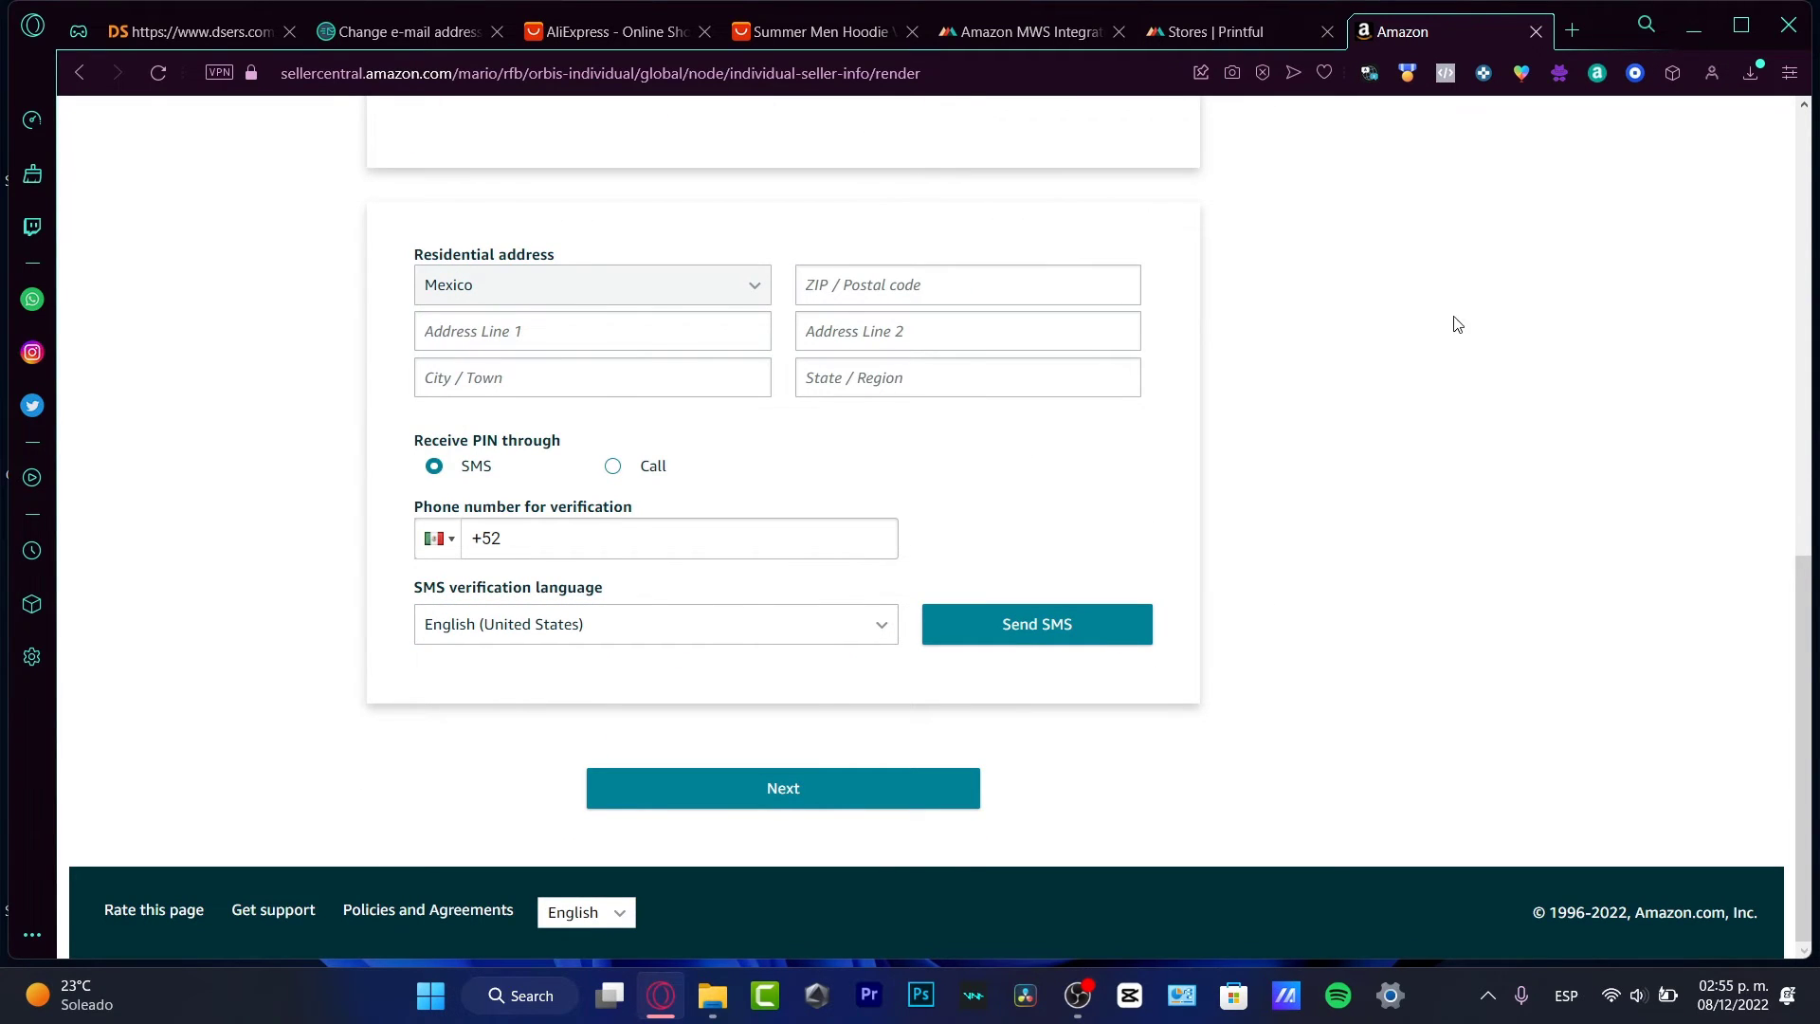
pyautogui.scroll(10, 1235, 533)
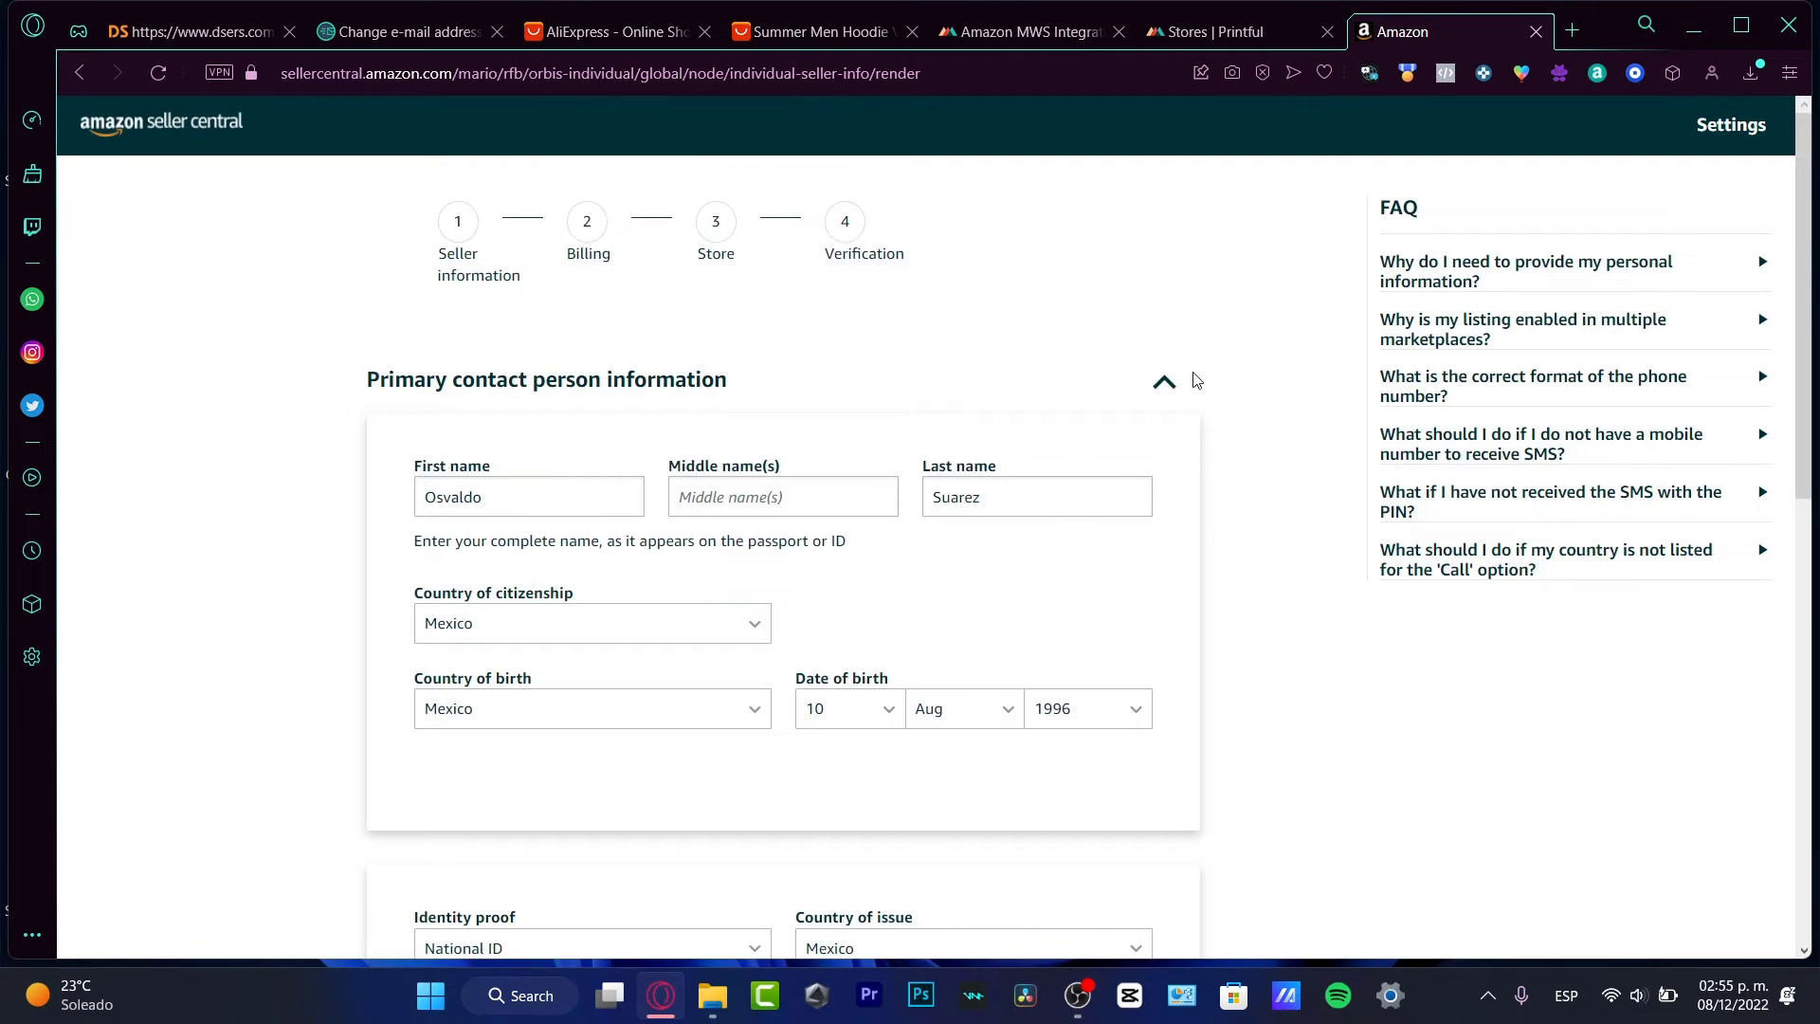
# - Scroll Printful's Stores page past the Etsy and Shopify stores to the 'increase your sales' box
pyautogui.click(1215, 31)
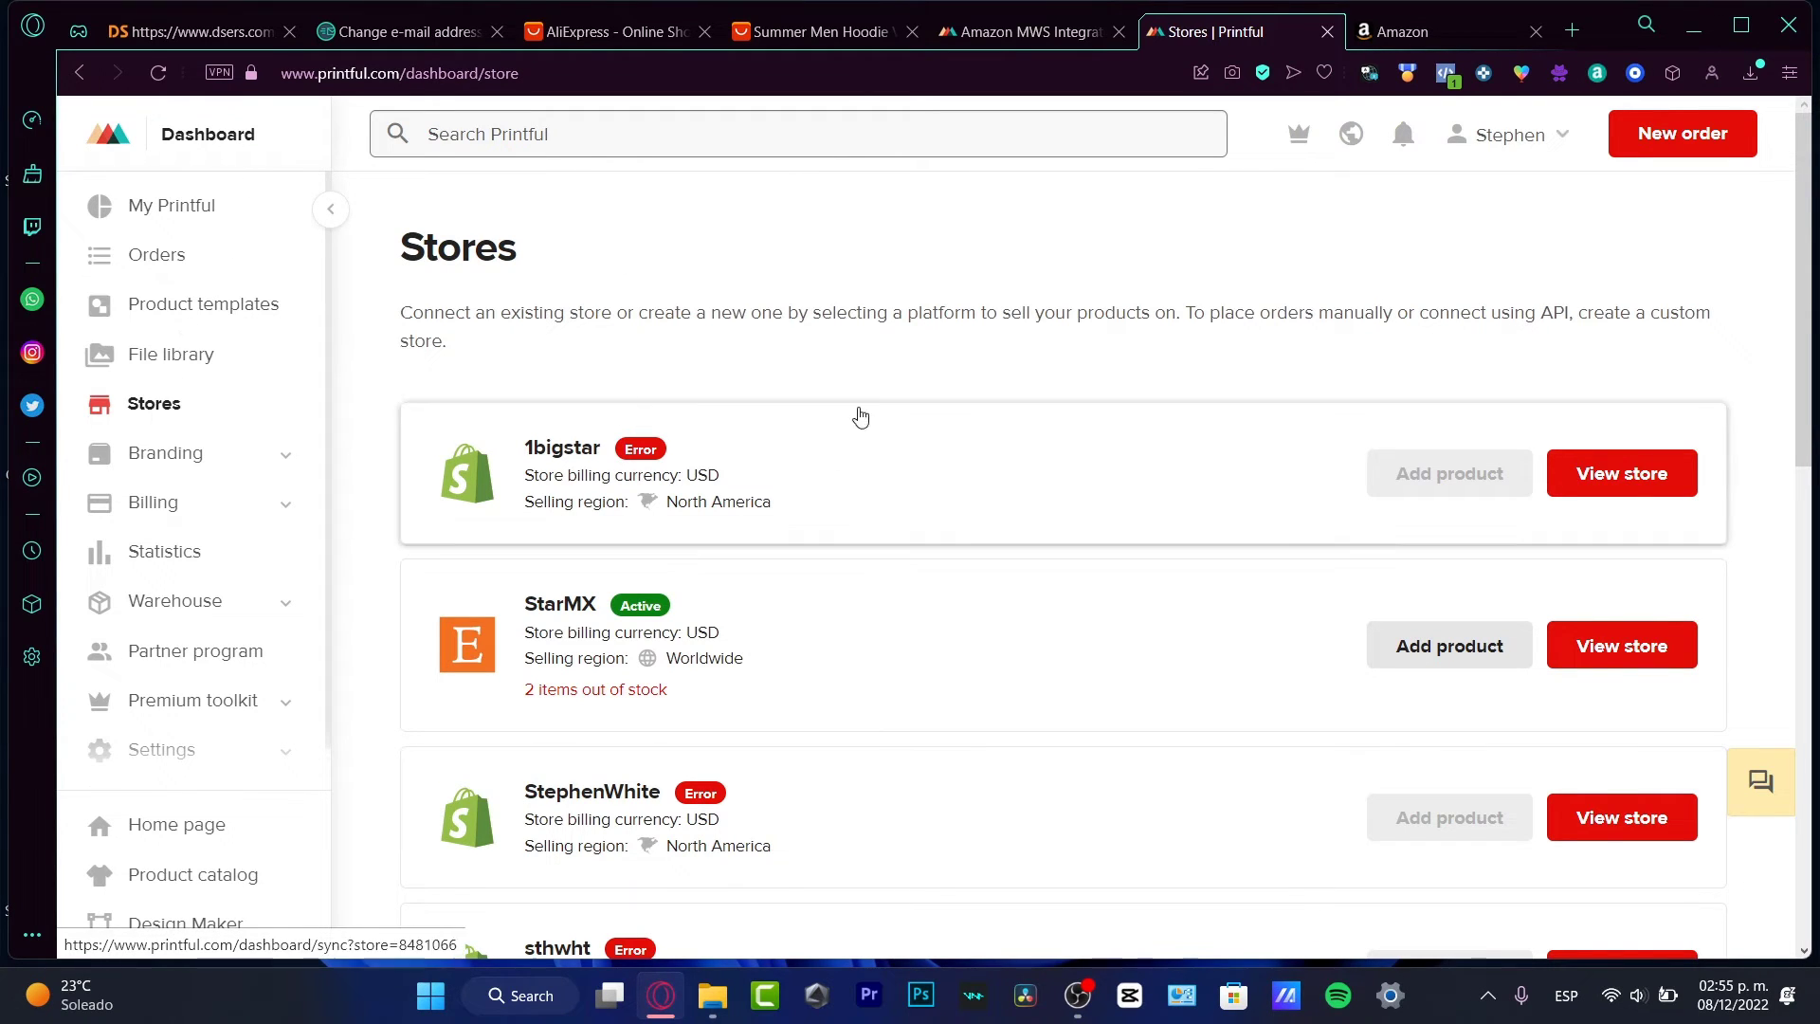
pyautogui.scroll(-3, 981, 415)
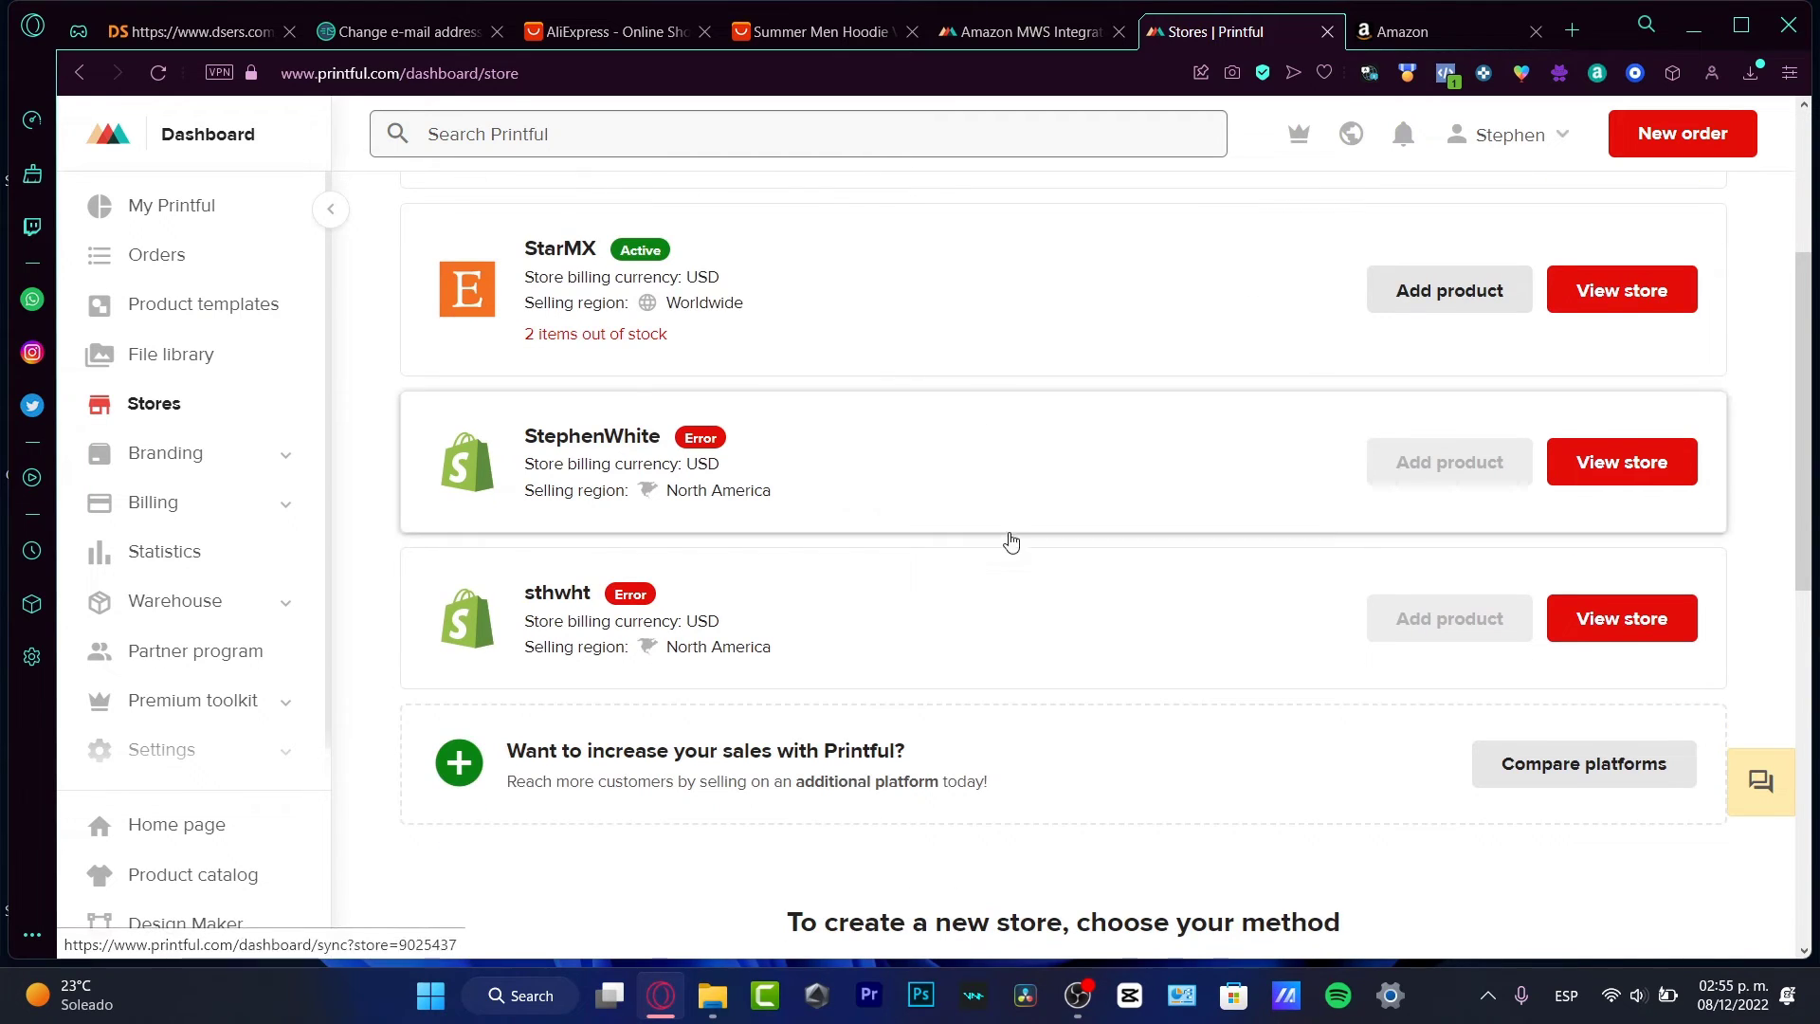
pyautogui.scroll(3, 960, 550)
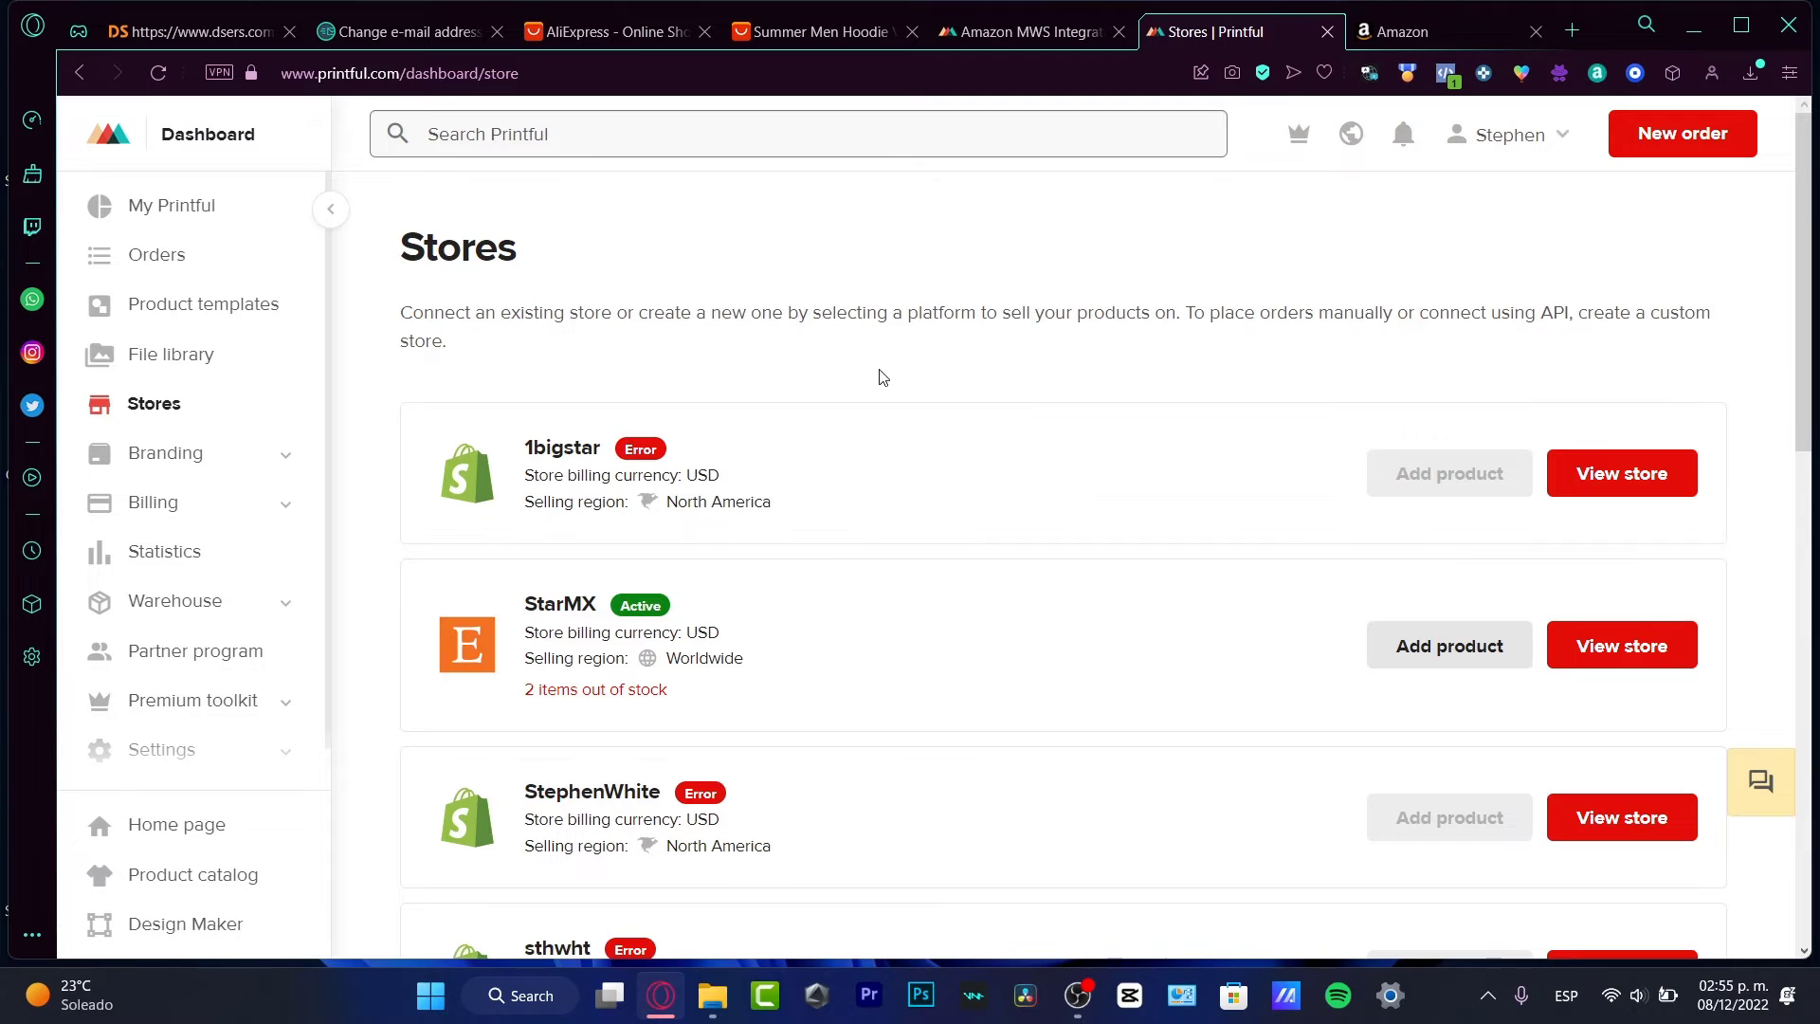
pyautogui.scroll(-3, 749, 500)
pyautogui.scroll(3, 914, 638)
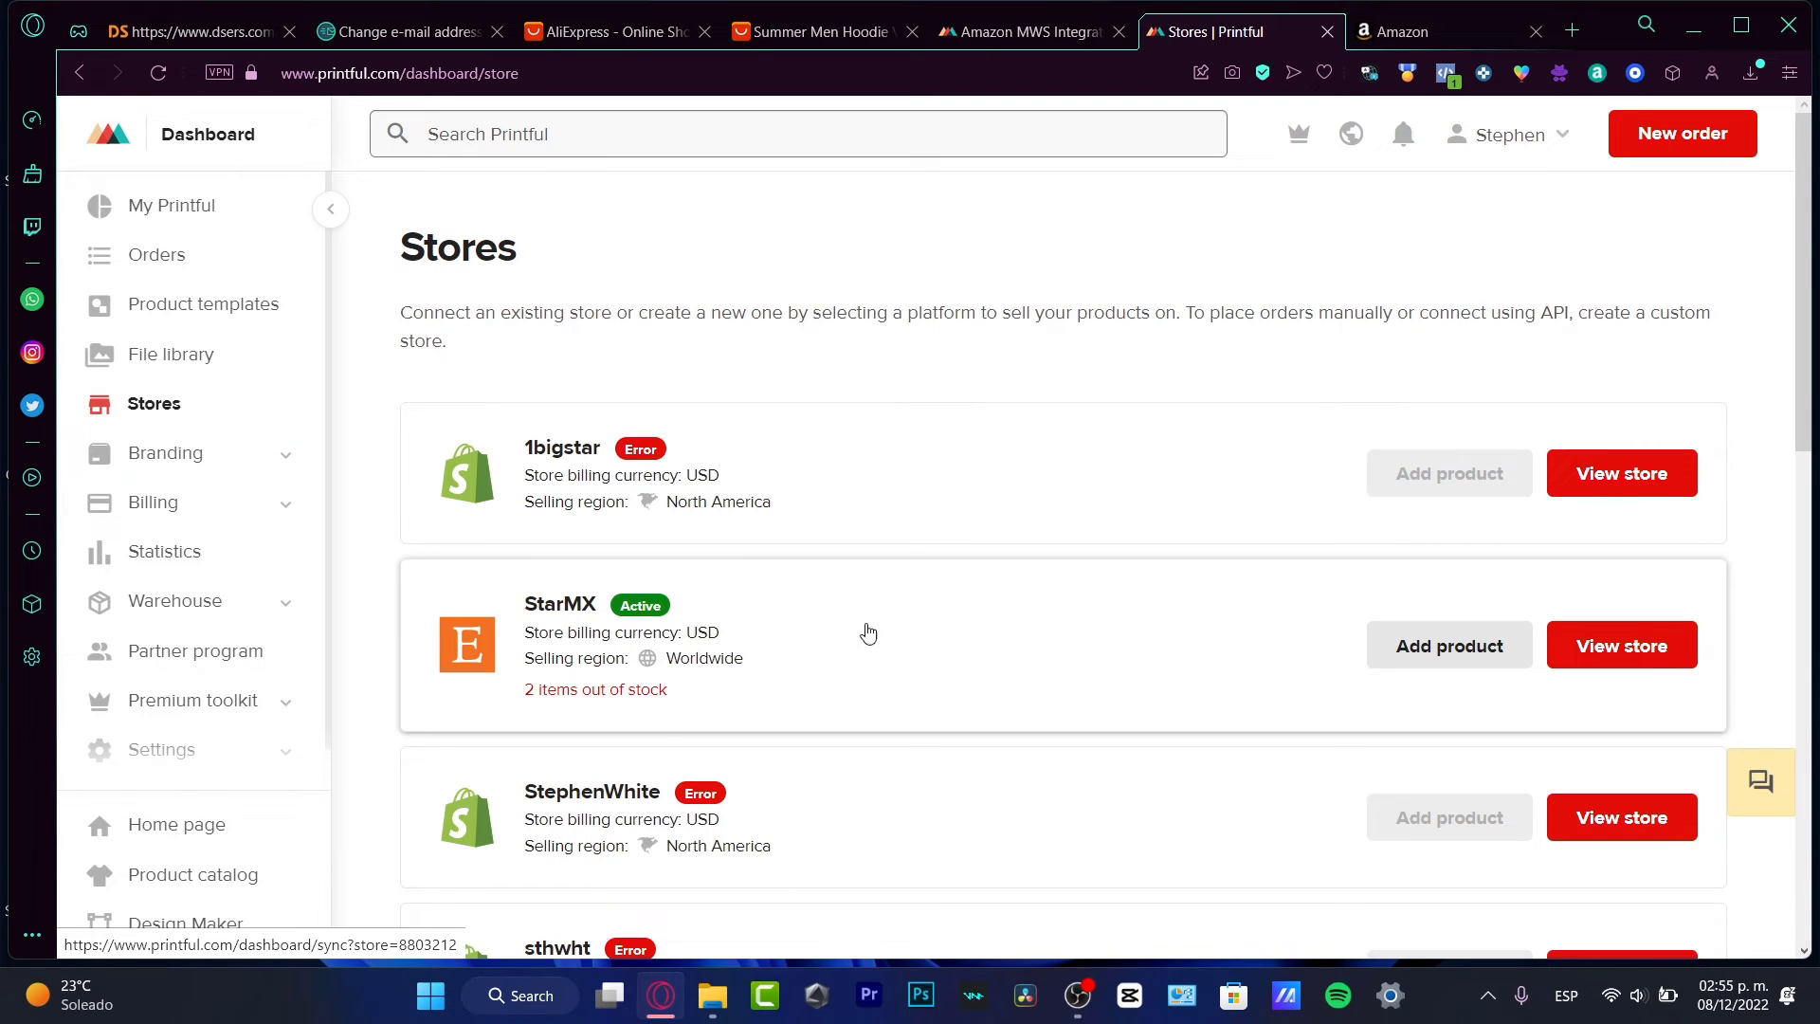
pyautogui.scroll(-3, 826, 609)
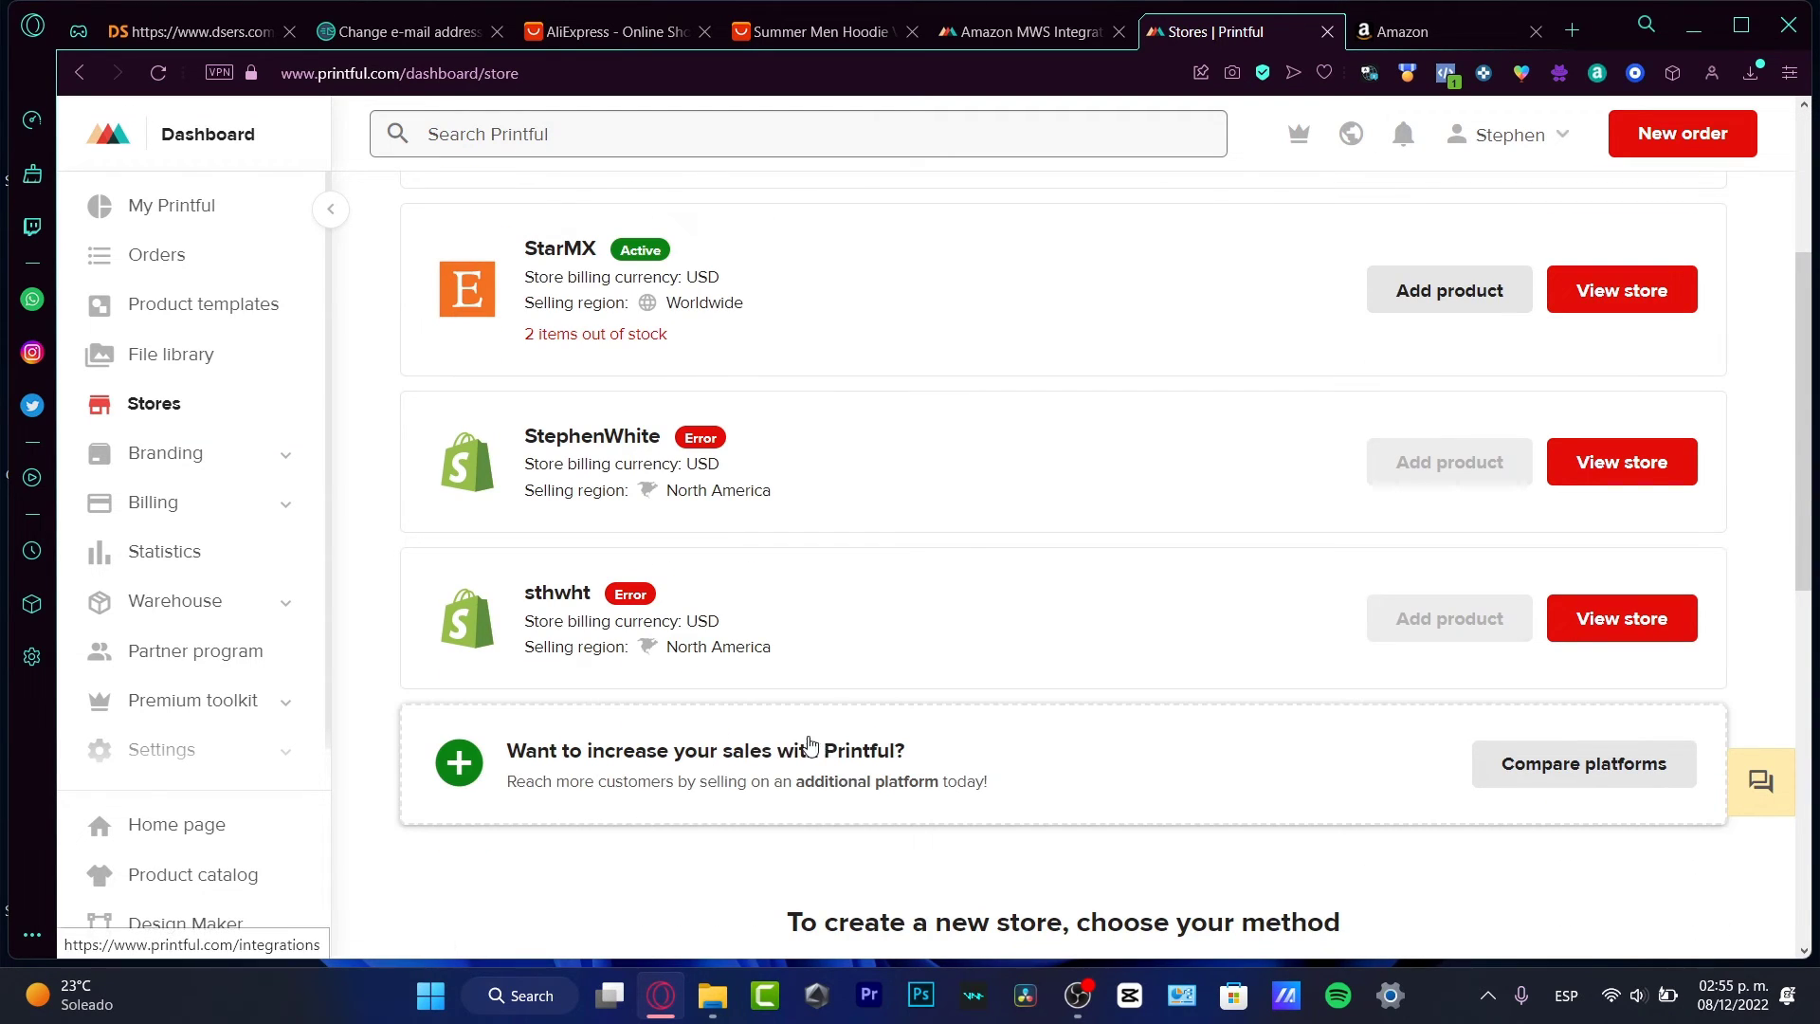
# - From the platform comparison, follow Amazon's Learn more to Printful's Amazon connection guide
pyautogui.click(463, 779)
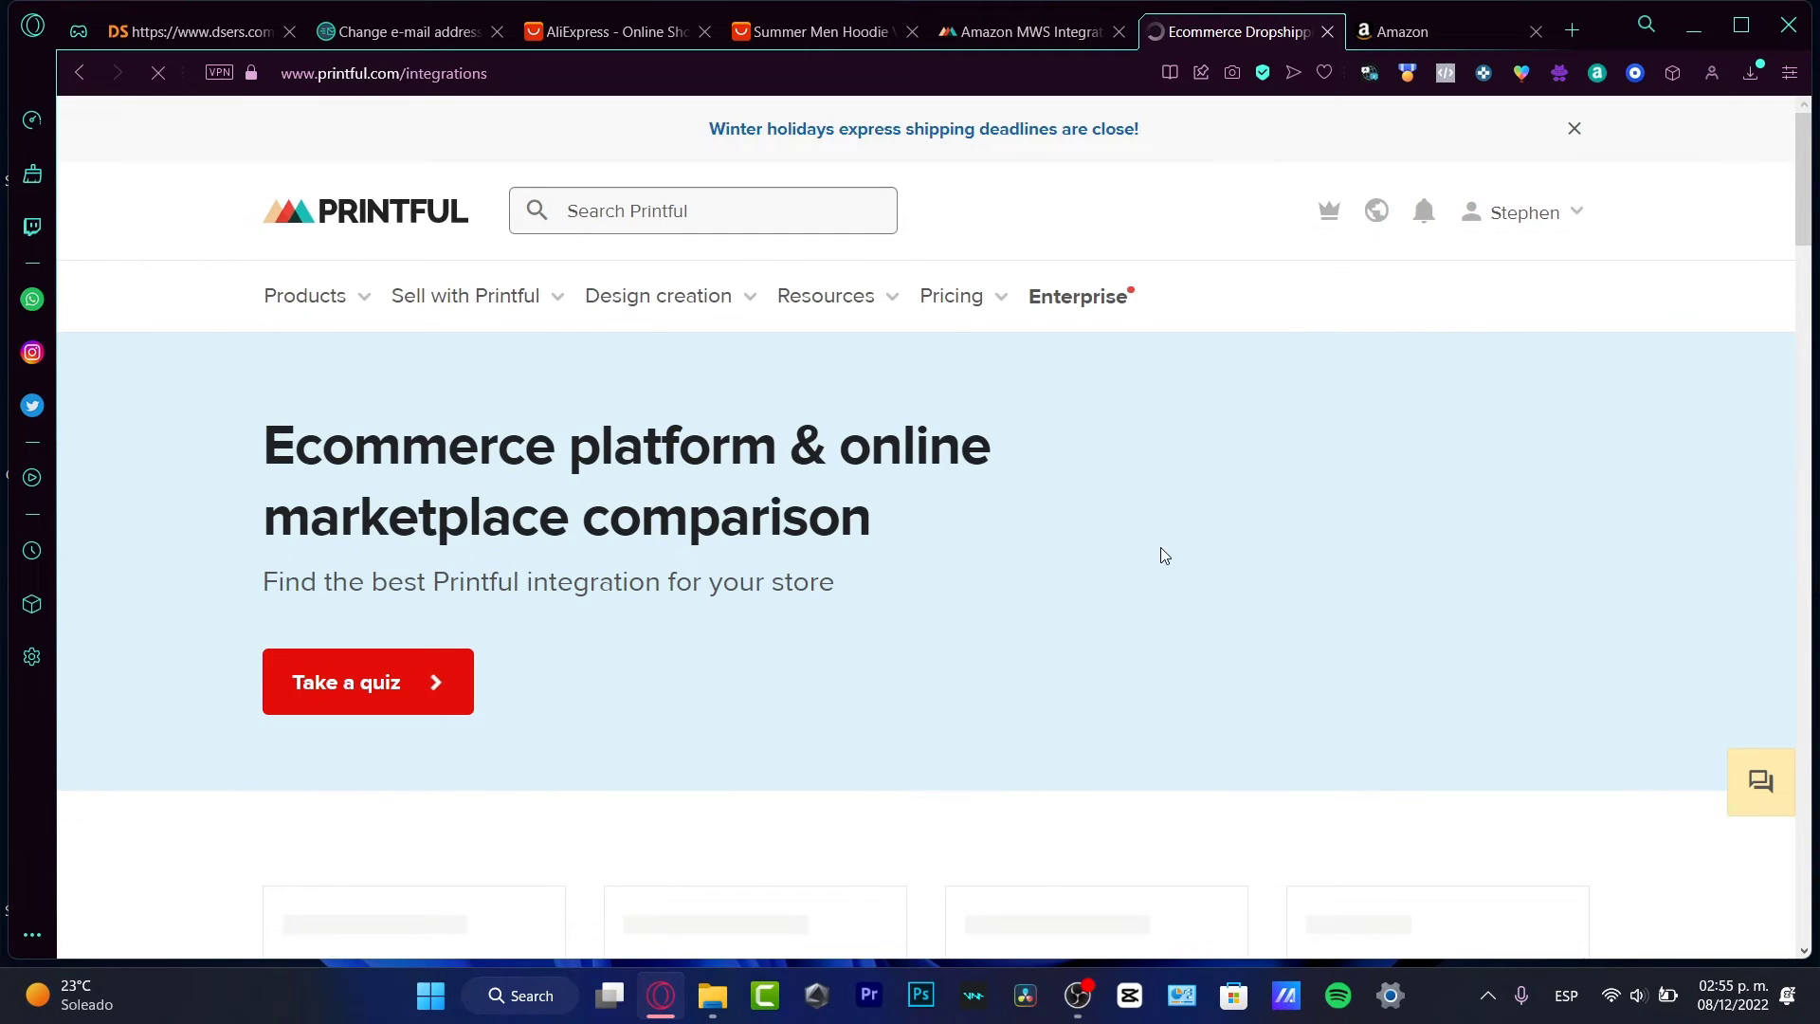
pyautogui.scroll(-3, 1120, 516)
pyautogui.scroll(-3, 1120, 524)
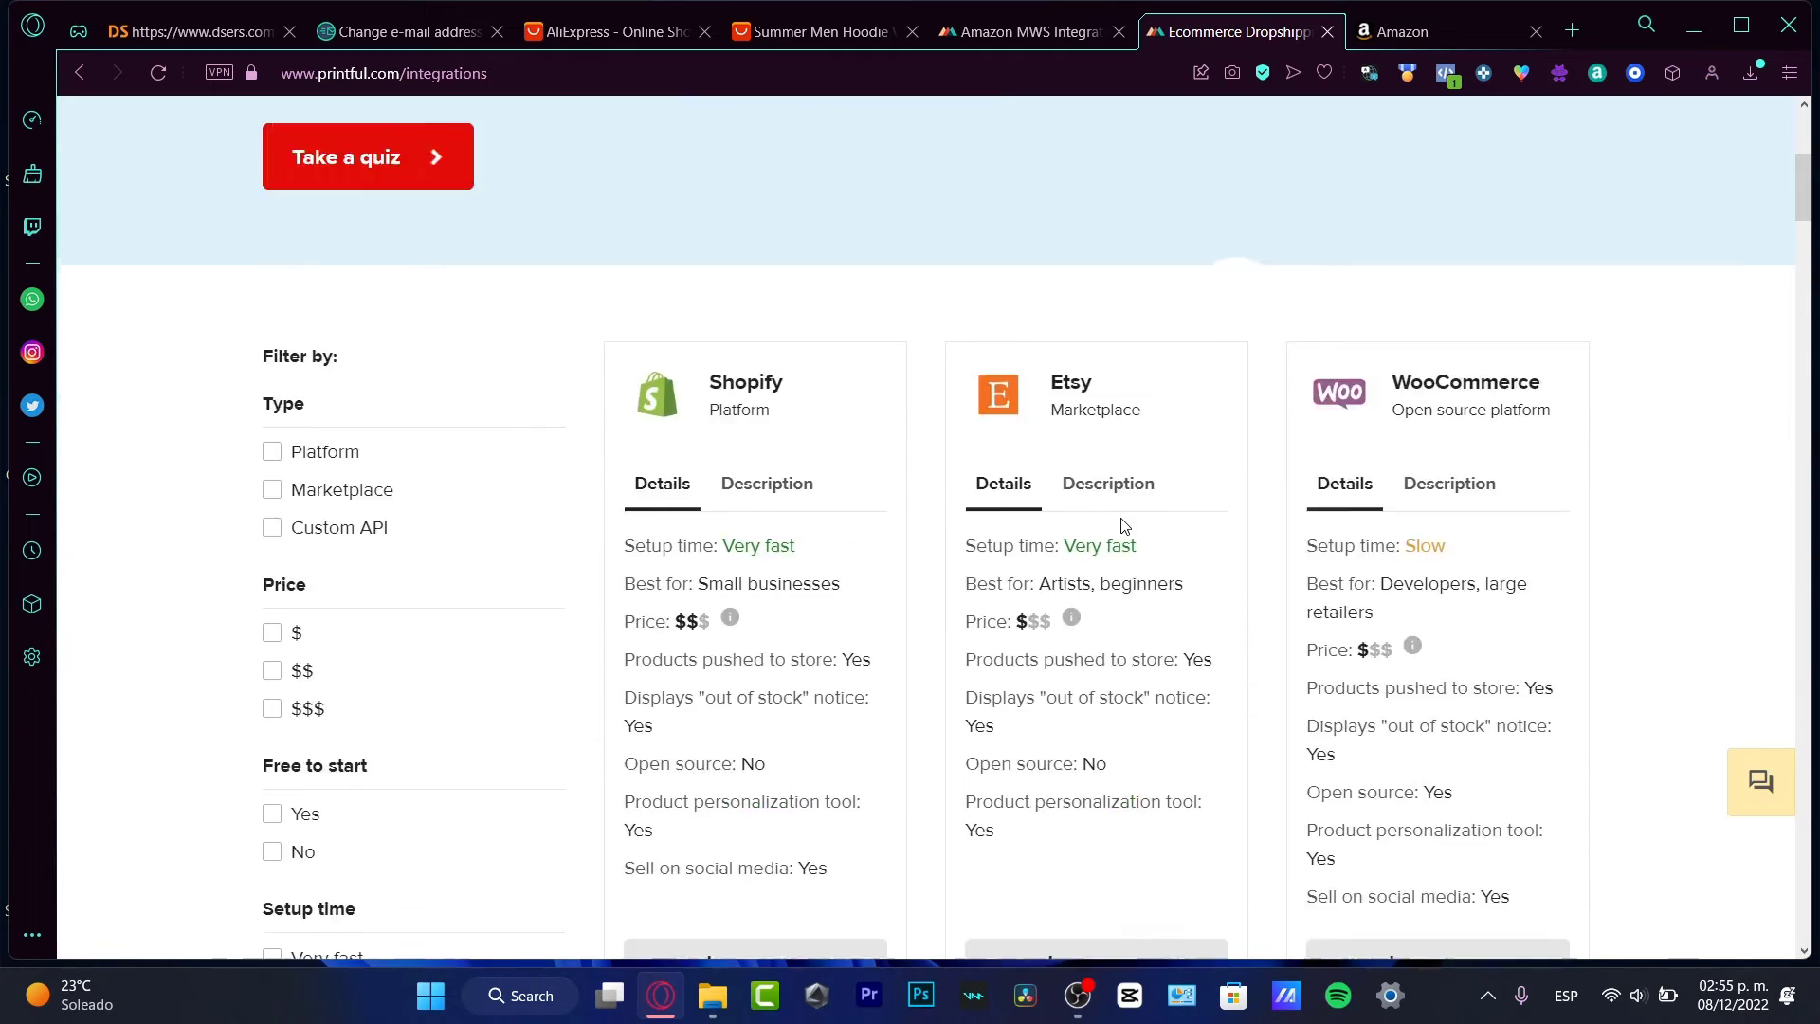
pyautogui.scroll(-4, 1120, 524)
pyautogui.scroll(-2, 1123, 526)
pyautogui.scroll(-4, 1126, 529)
pyautogui.scroll(-6, 1126, 529)
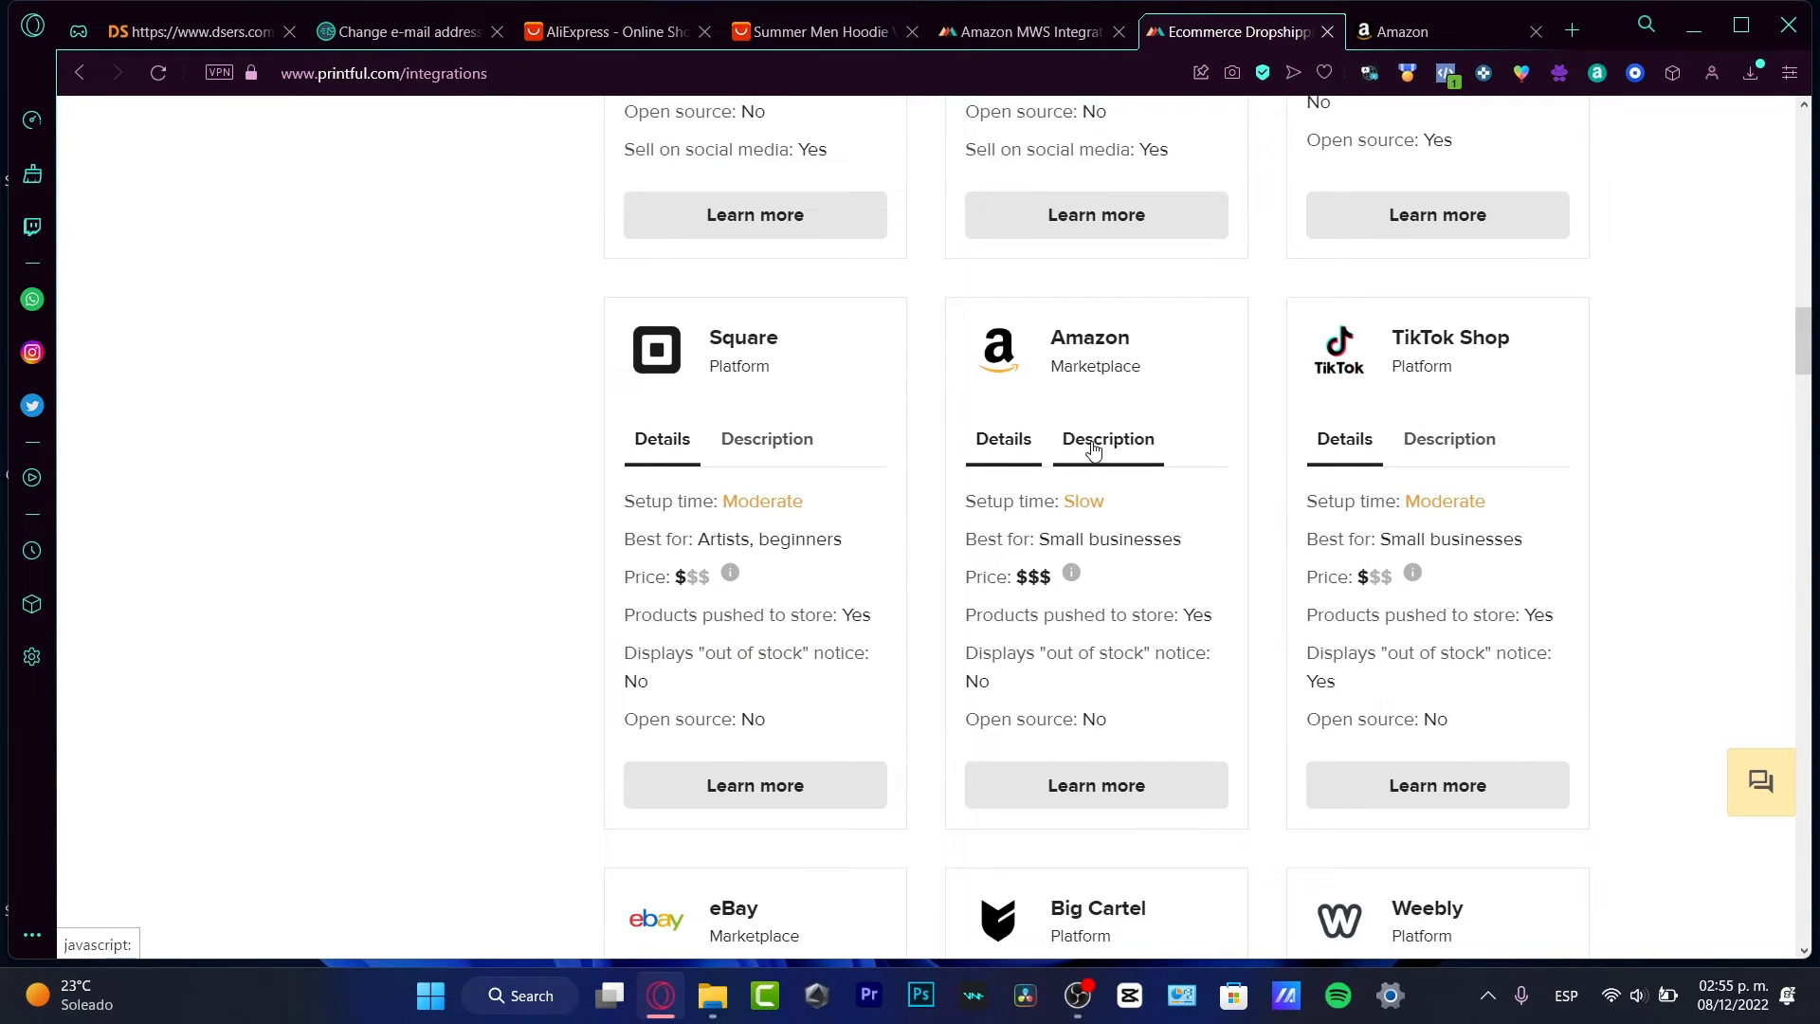
pyautogui.click(1098, 770)
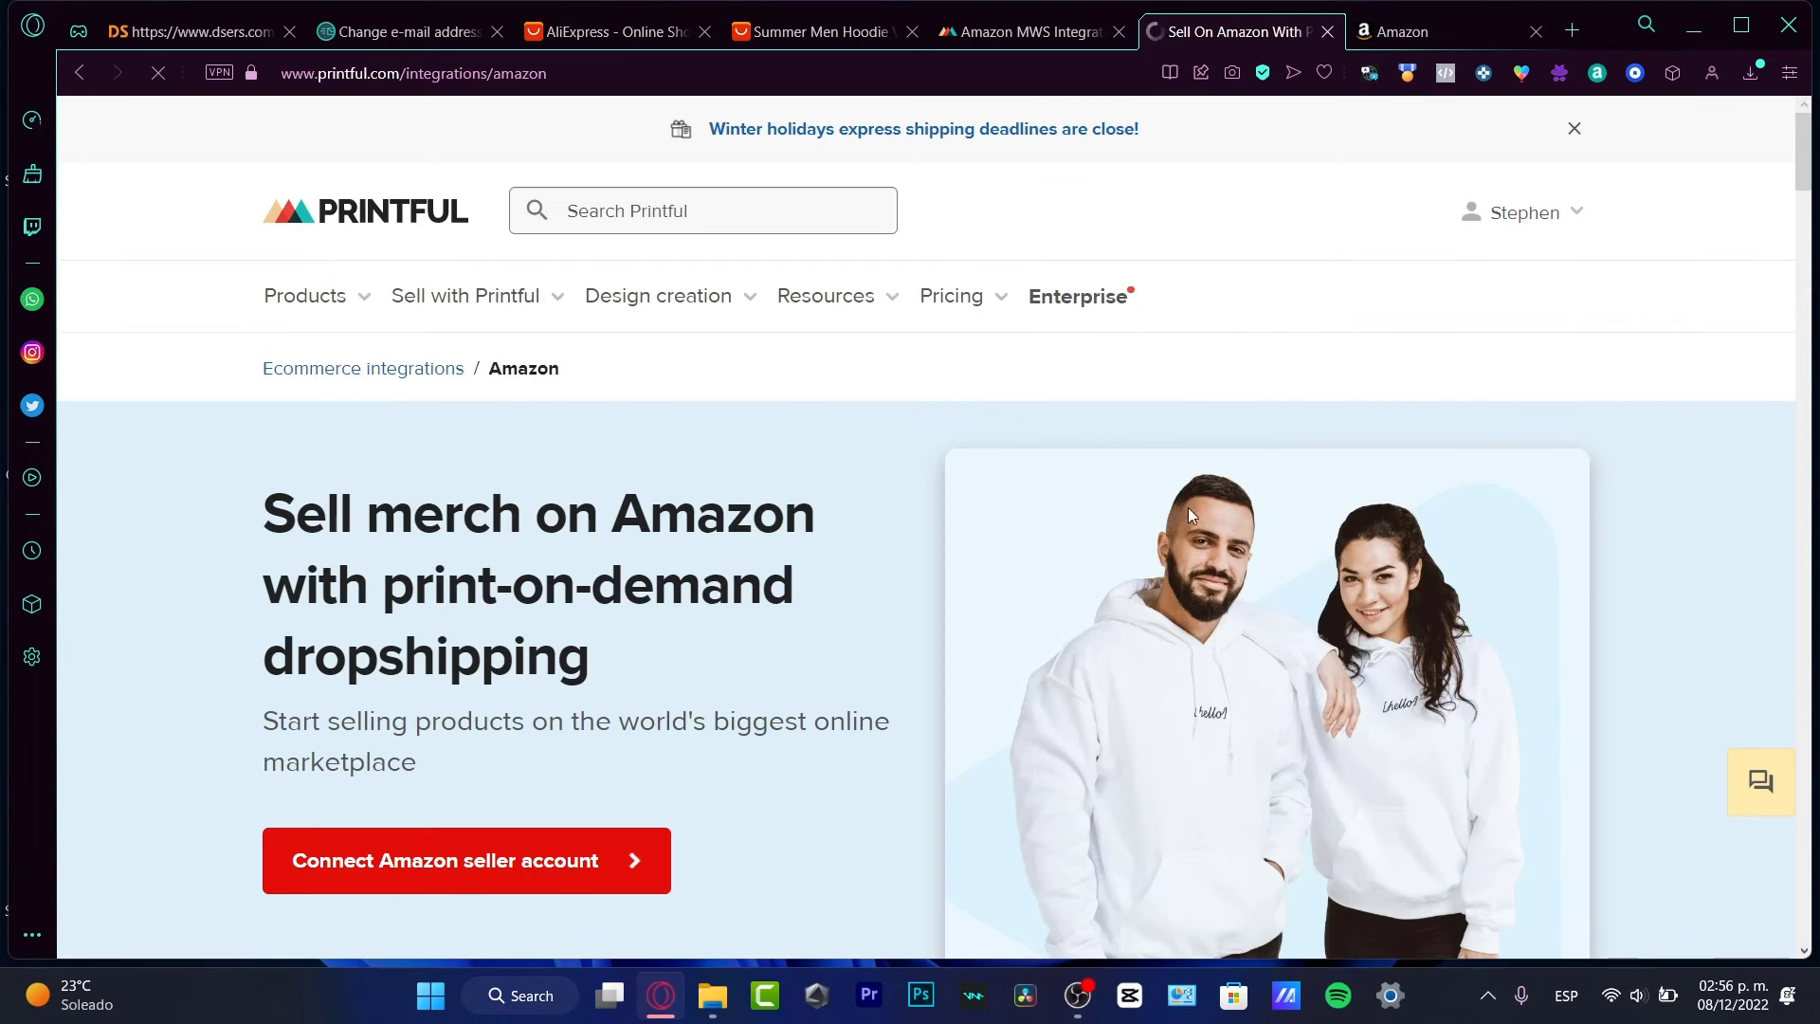
pyautogui.scroll(-3, 1153, 548)
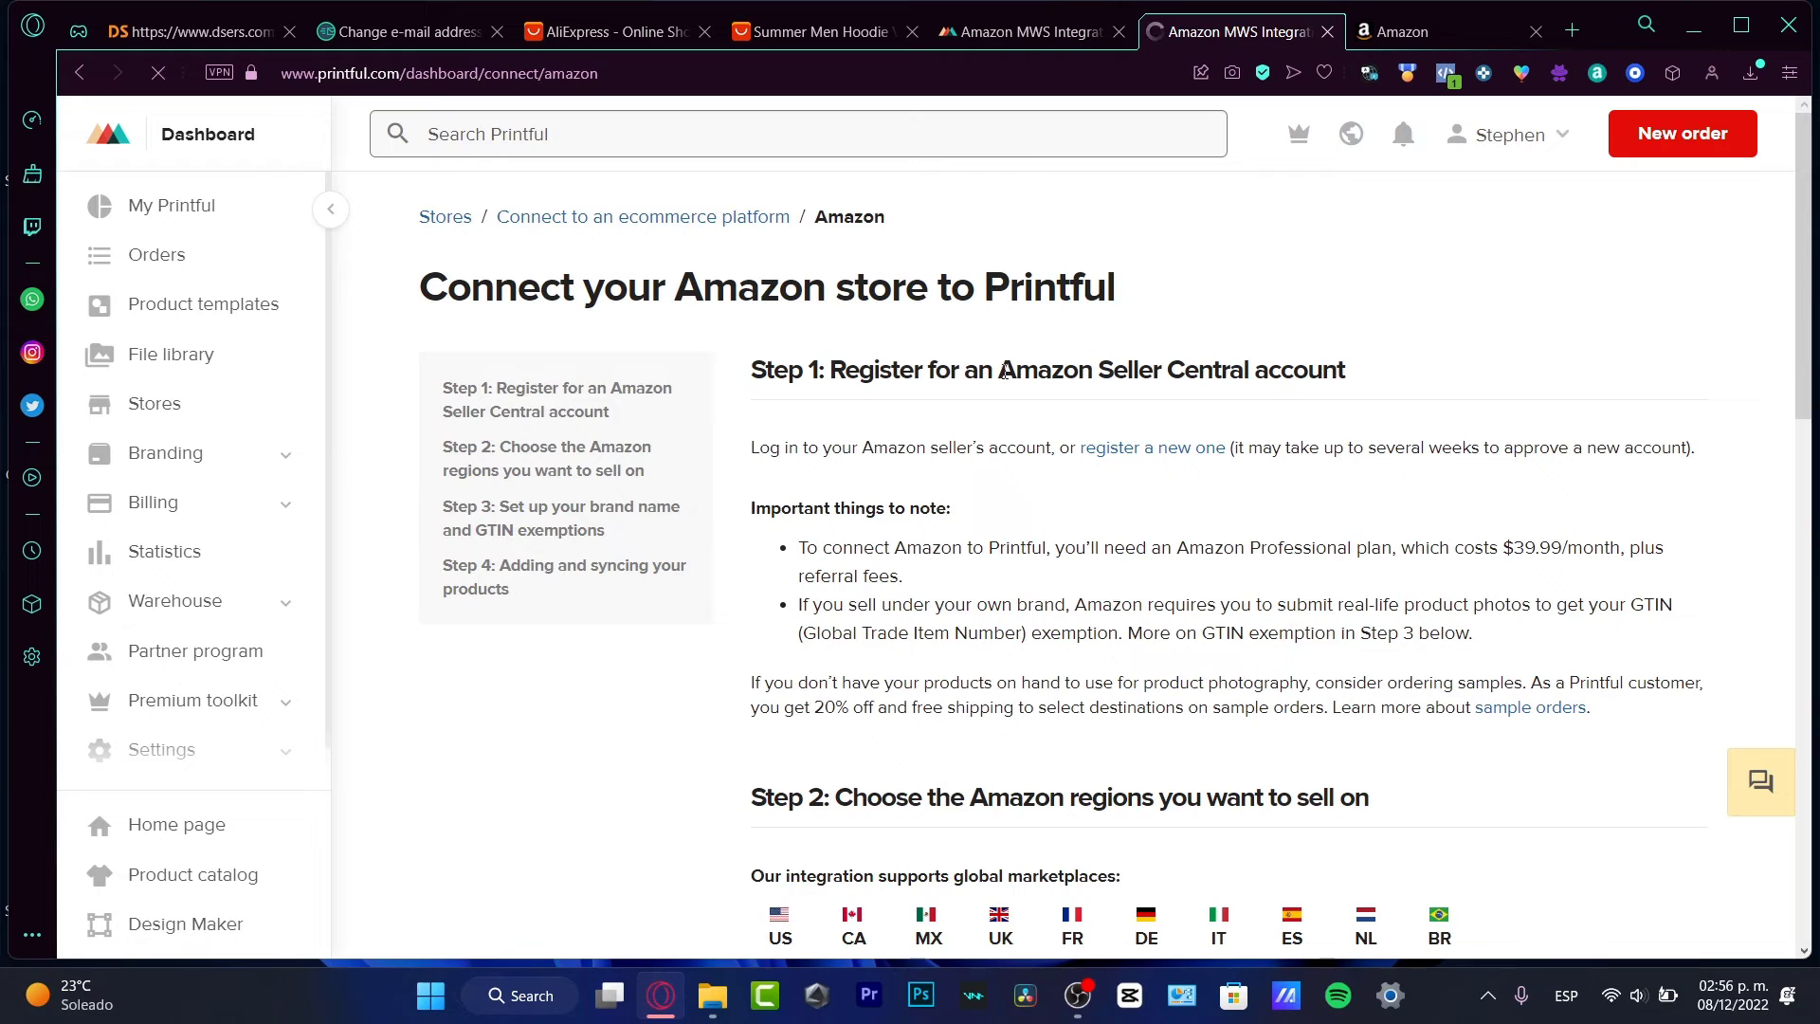
# - Highlight the Step 1 Seller Central requirement, the plan cost and referral fees, and the Amazon-regions step
pyautogui.moveTo(842, 372); pyautogui.dragTo(1346, 373)
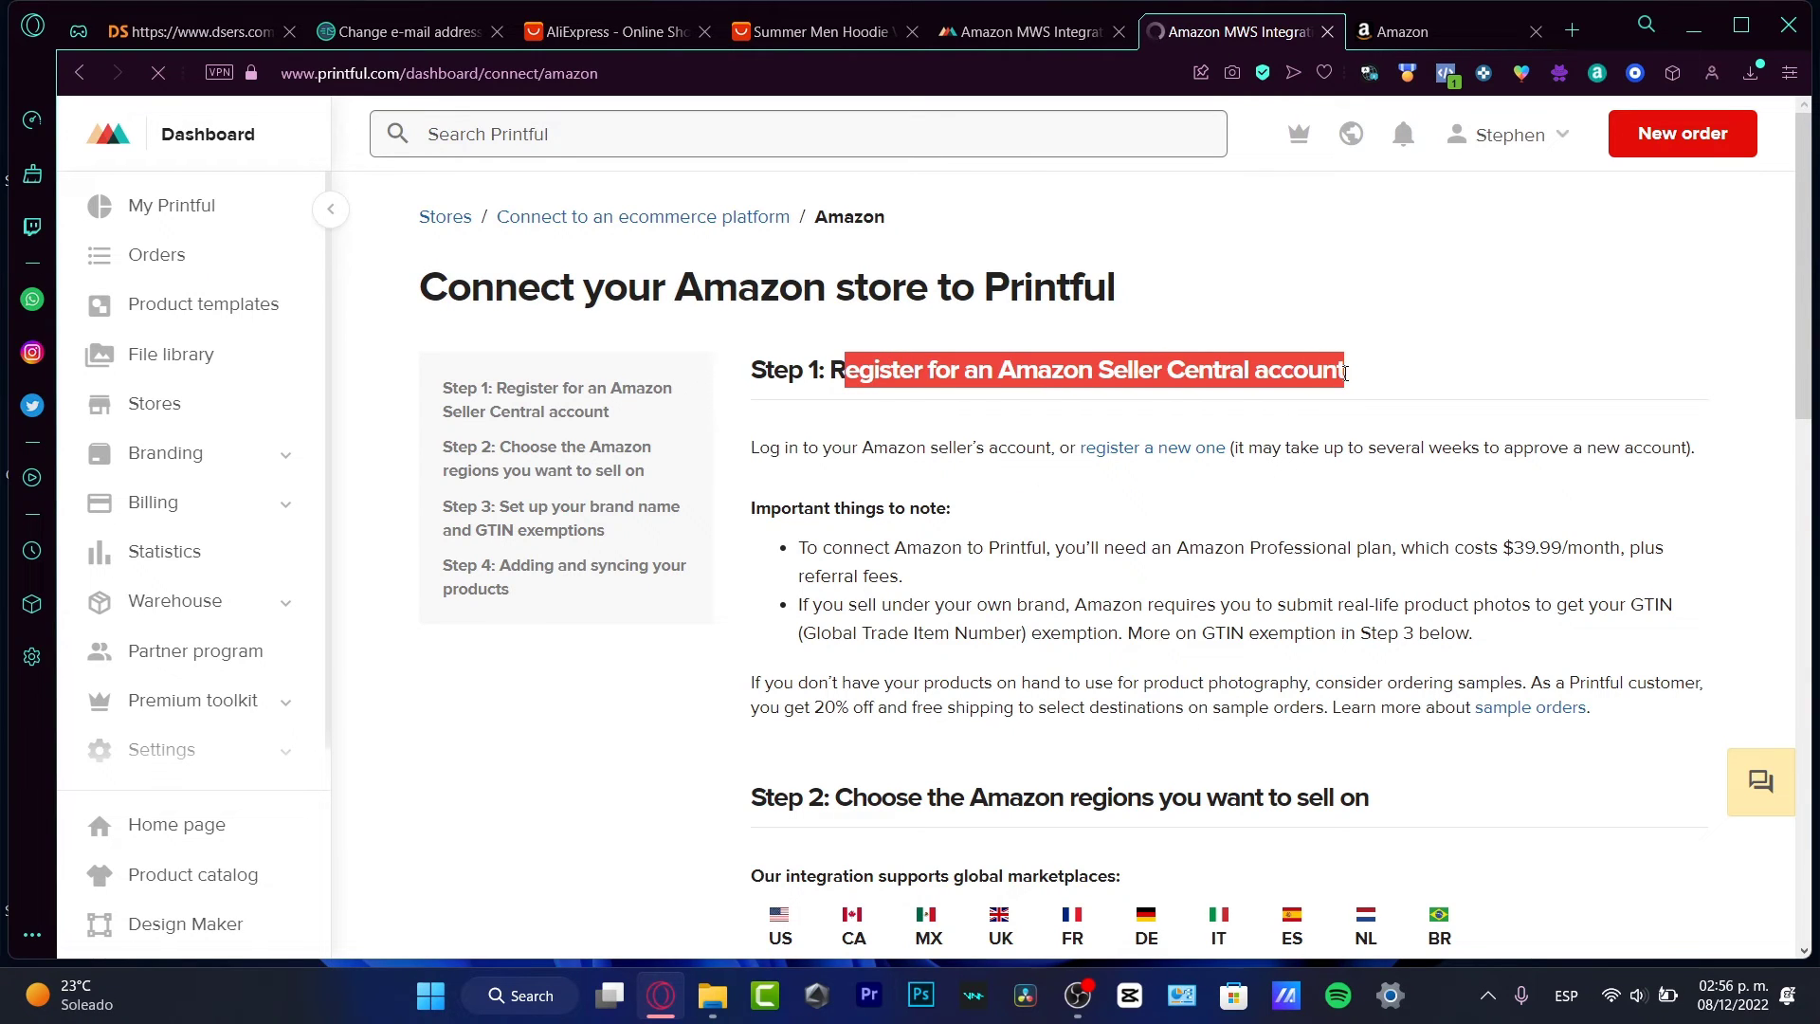
pyautogui.scroll(-3, 1471, 406)
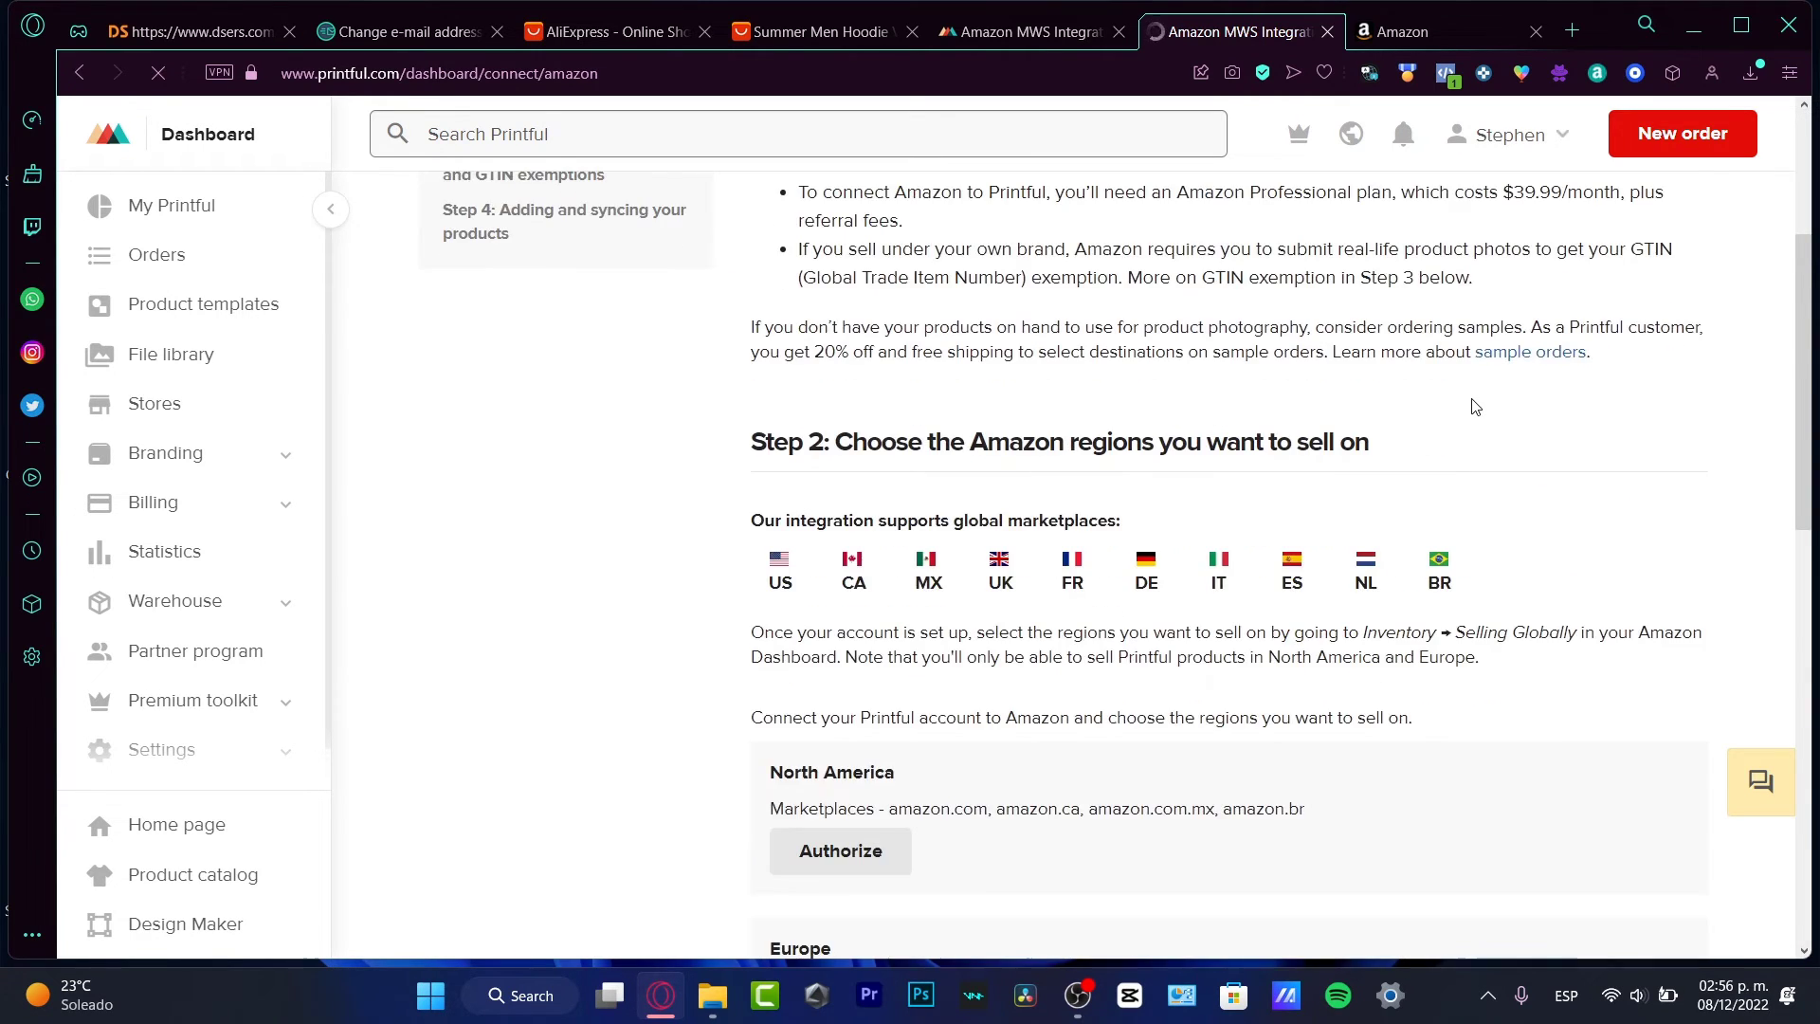
pyautogui.moveTo(1430, 199); pyautogui.dragTo(1562, 217)
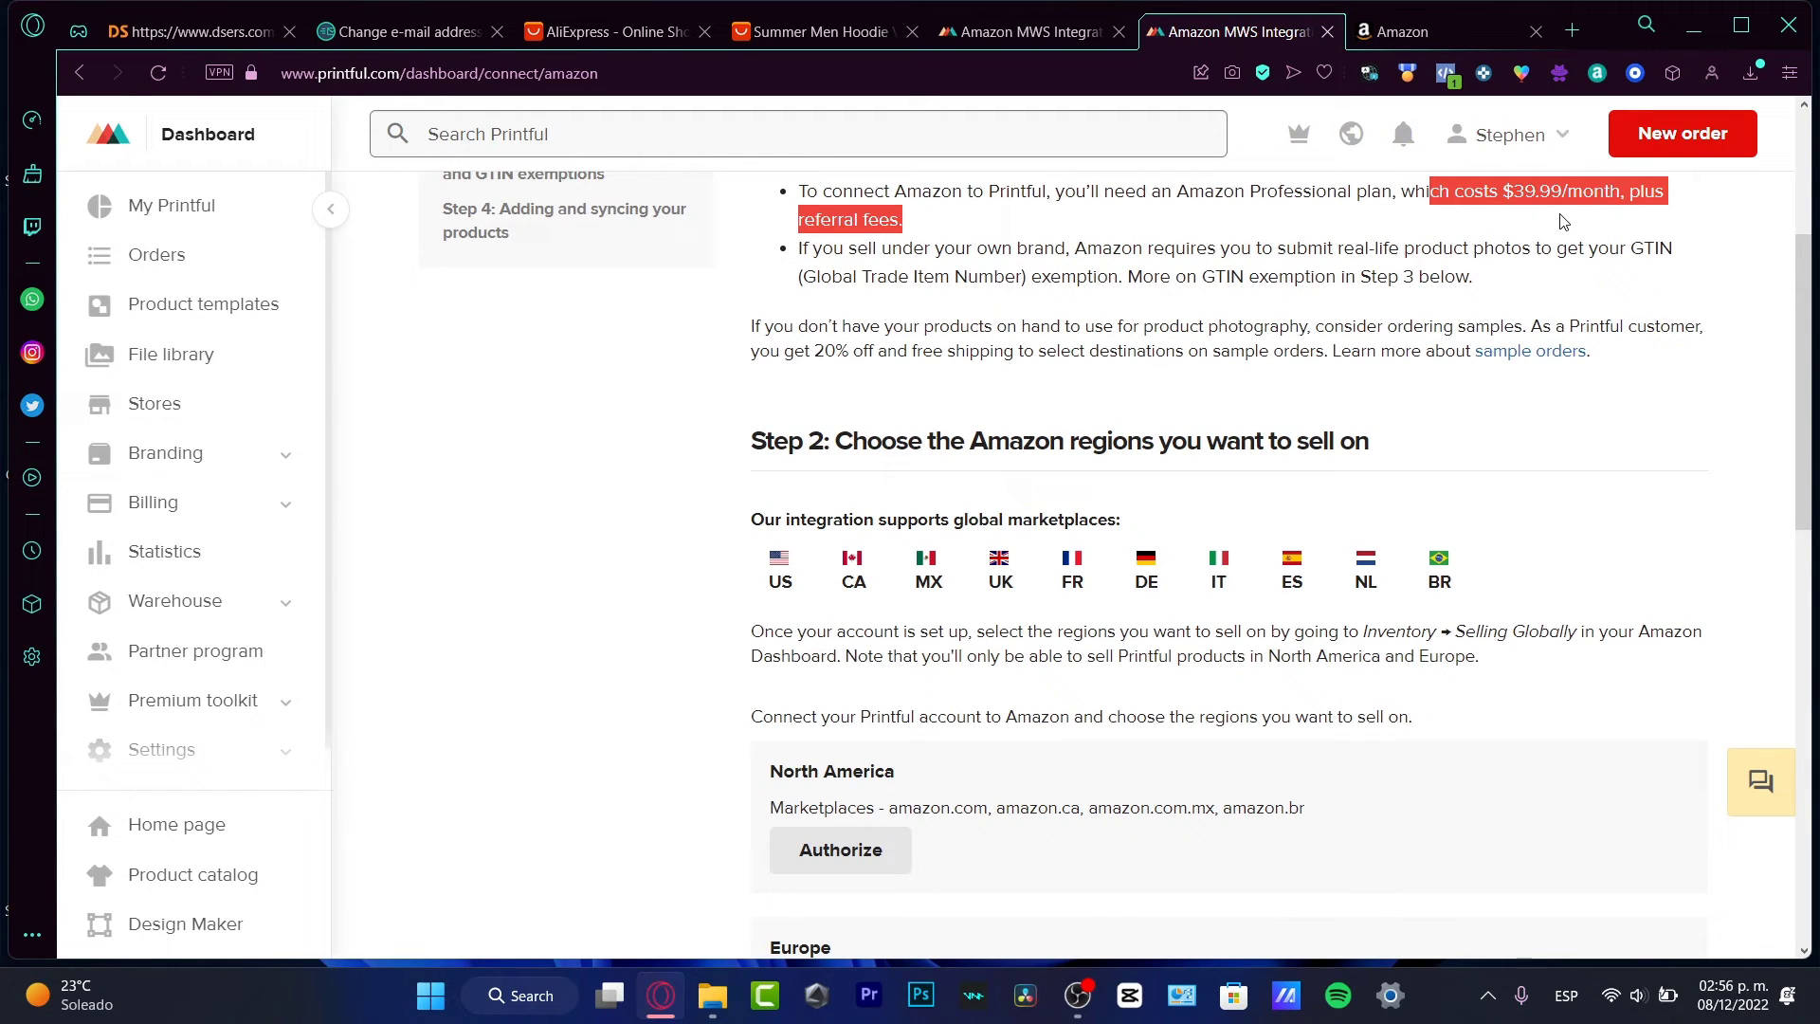
pyautogui.moveTo(924, 440); pyautogui.dragTo(1370, 438)
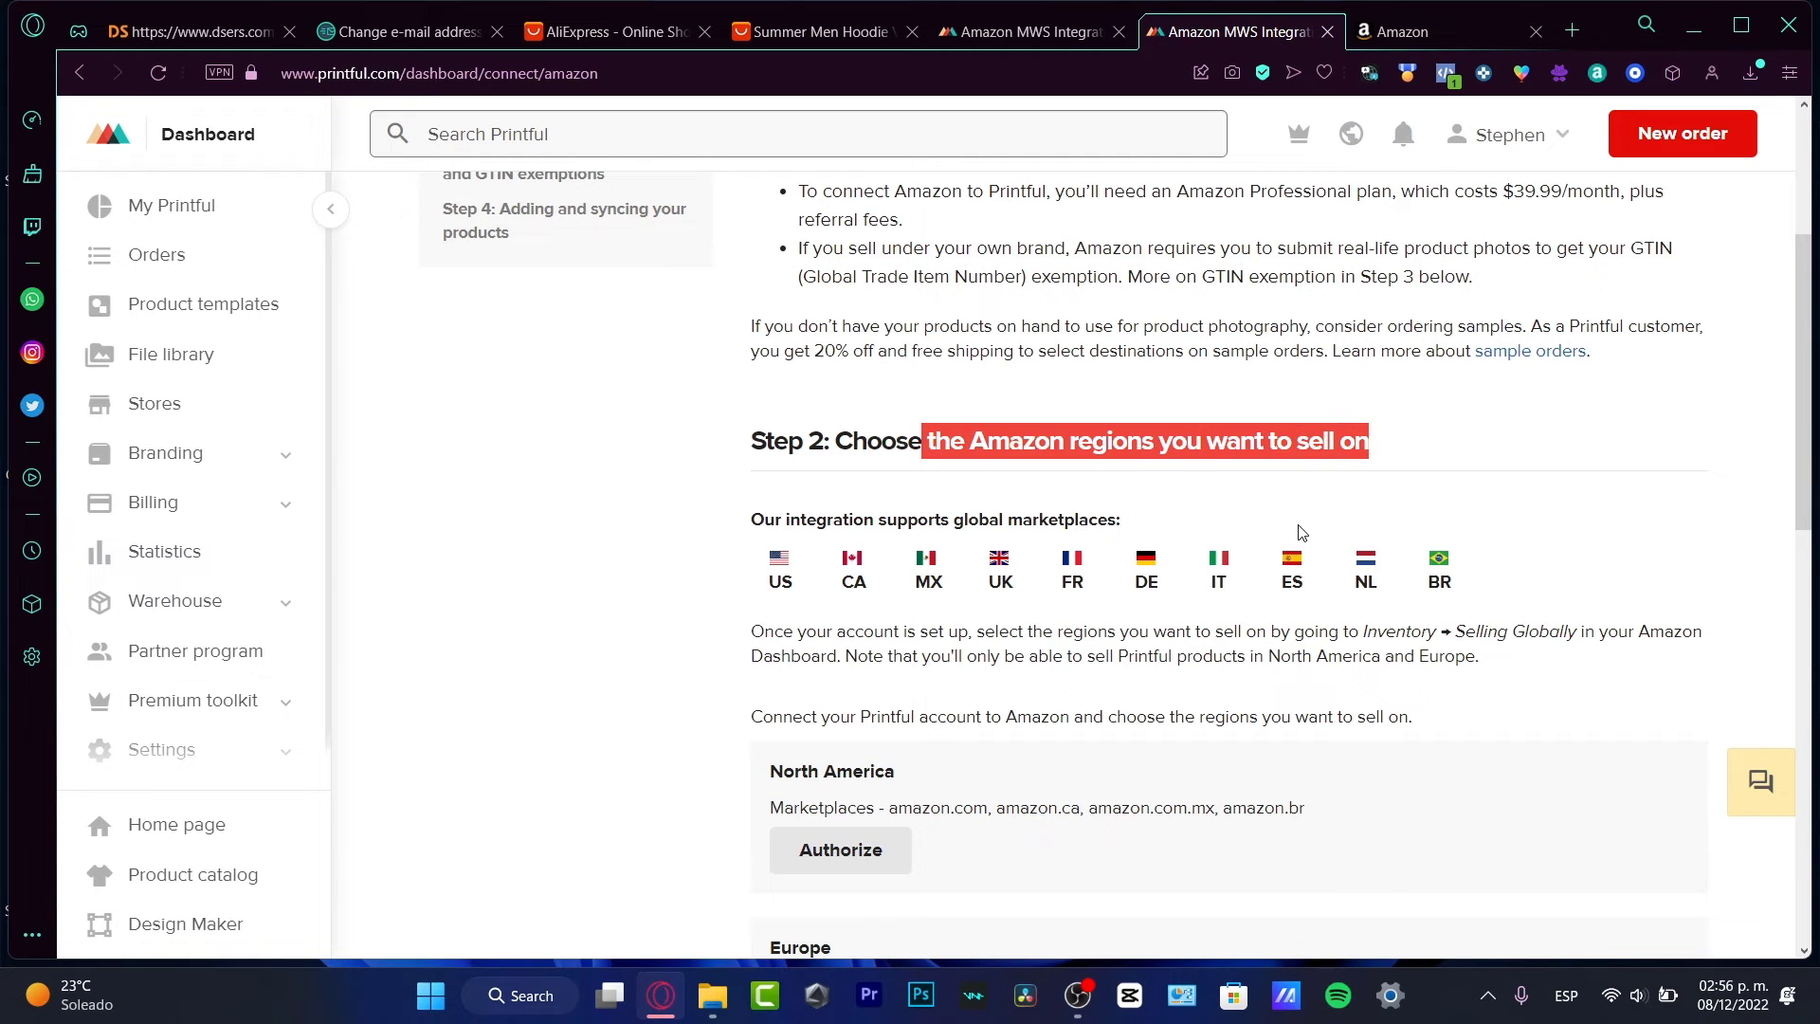
# - Highlight the brand name and GTIN exemption step and read through to Step 4's product syncing
pyautogui.scroll(-3, 898, 868)
pyautogui.scroll(-3, 900, 863)
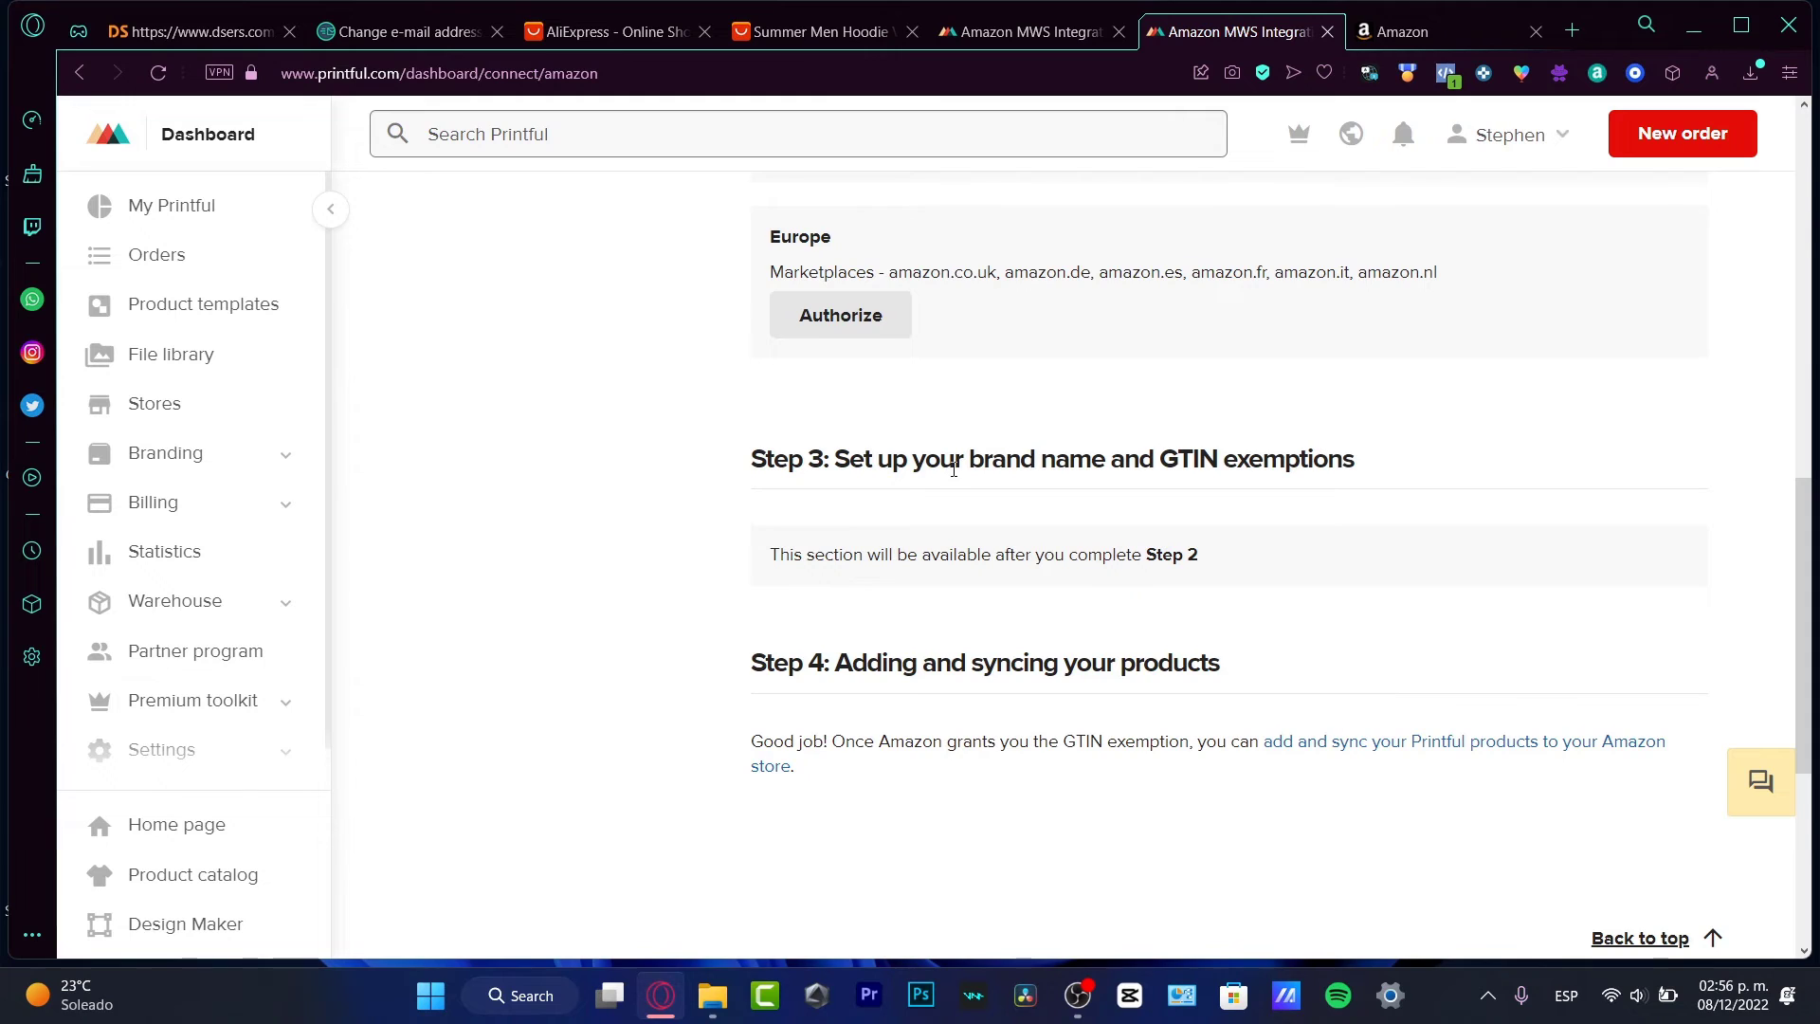
pyautogui.moveTo(954, 469); pyautogui.dragTo(1283, 444)
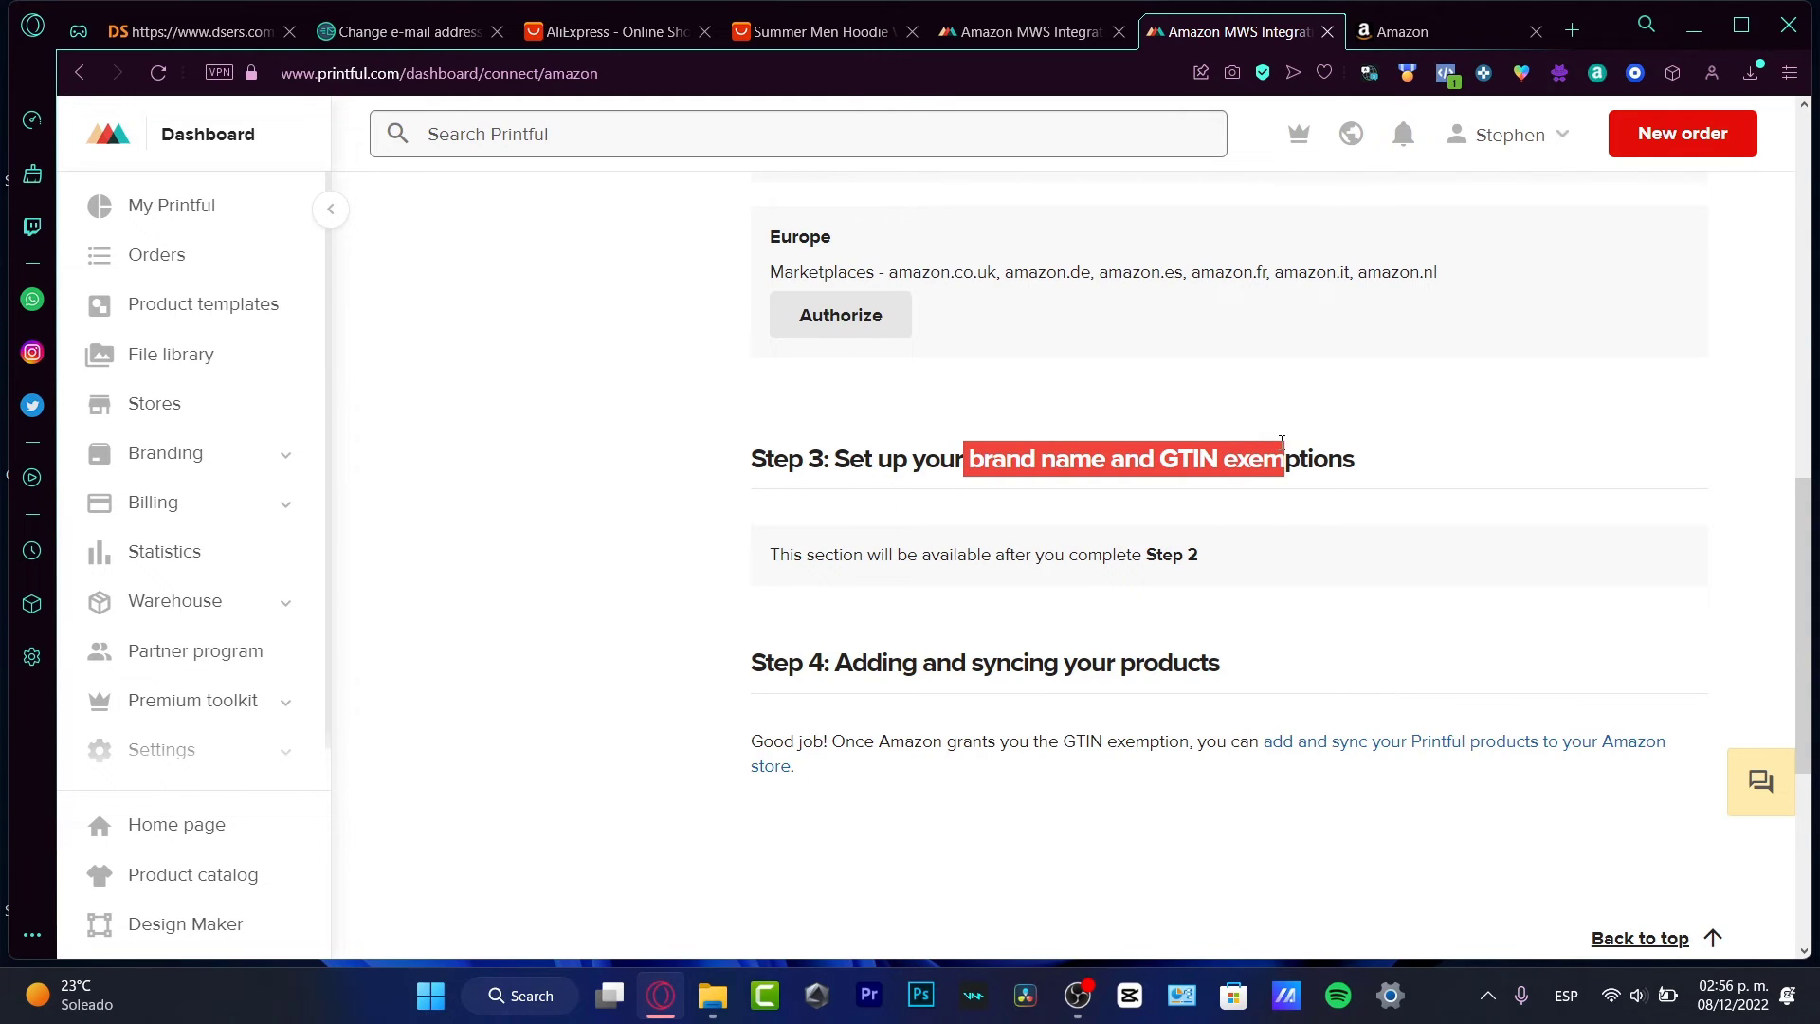
pyautogui.moveTo(1303, 664); pyautogui.dragTo(745, 687)
pyautogui.scroll(-1, 1291, 703)
pyautogui.scroll(-3, 1291, 703)
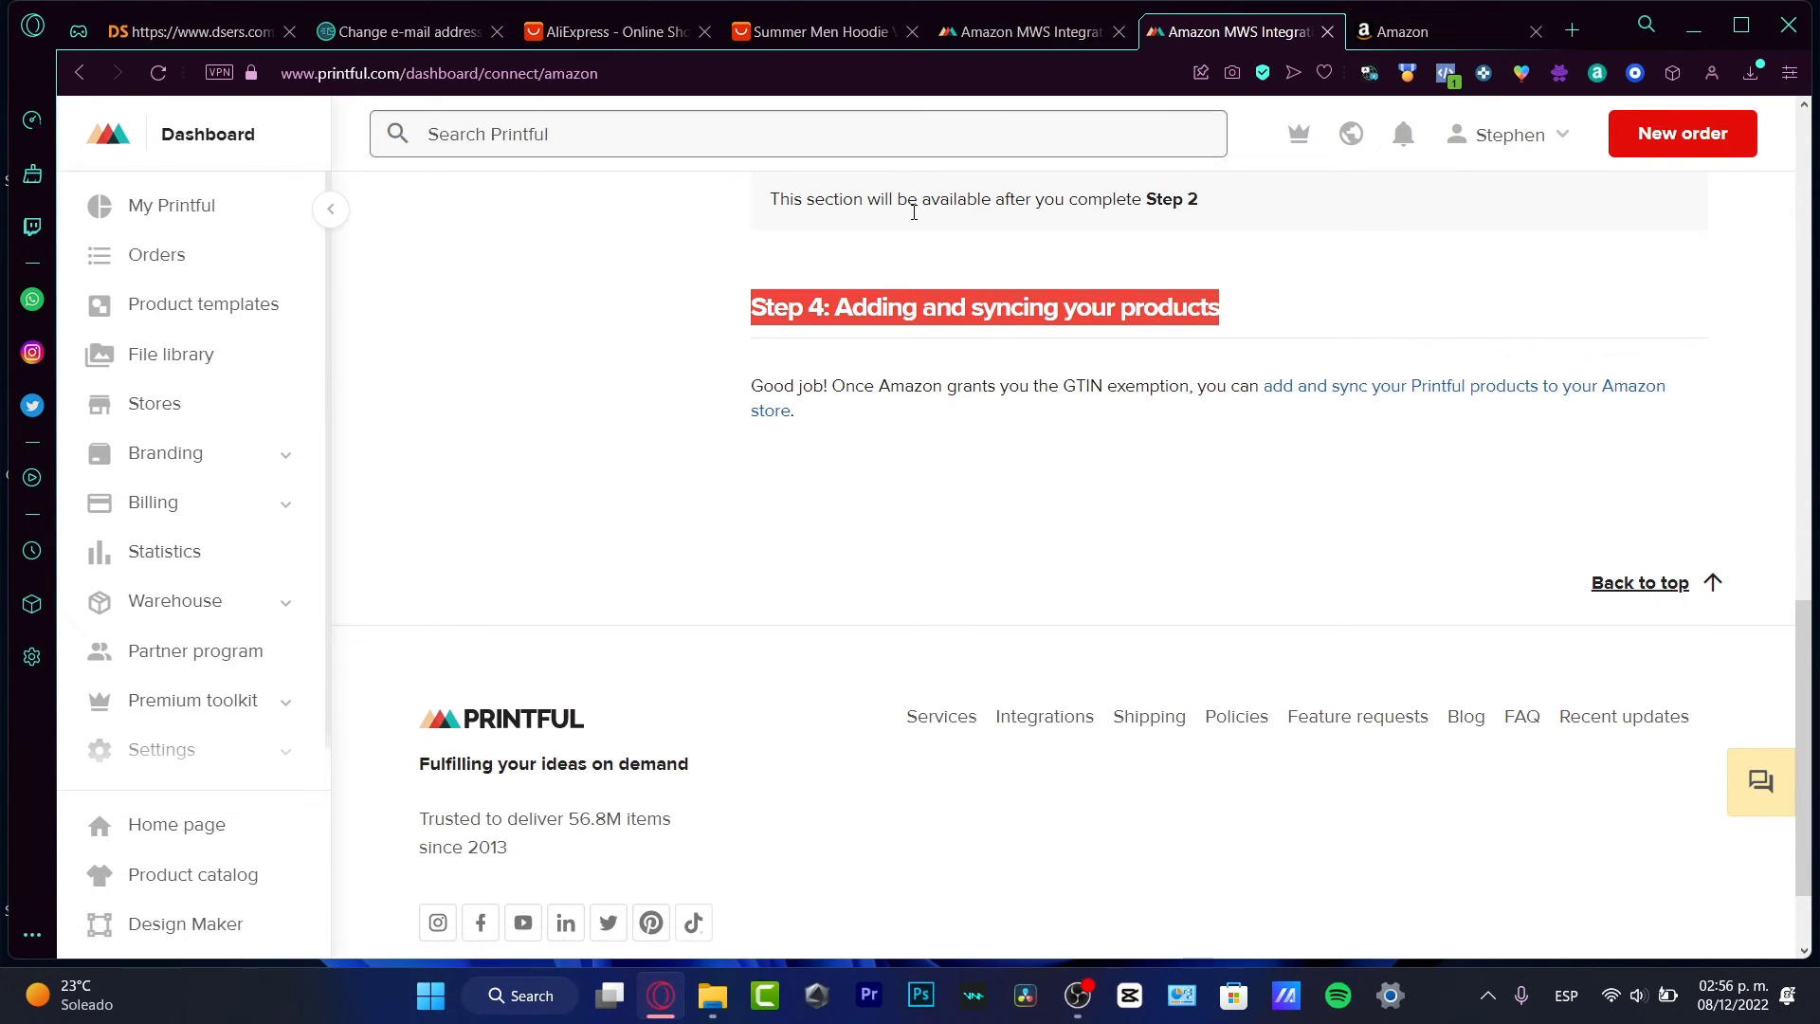
# - Return to Printful's Amazon connection guide and scroll back up to Step 1
pyautogui.click(1403, 31)
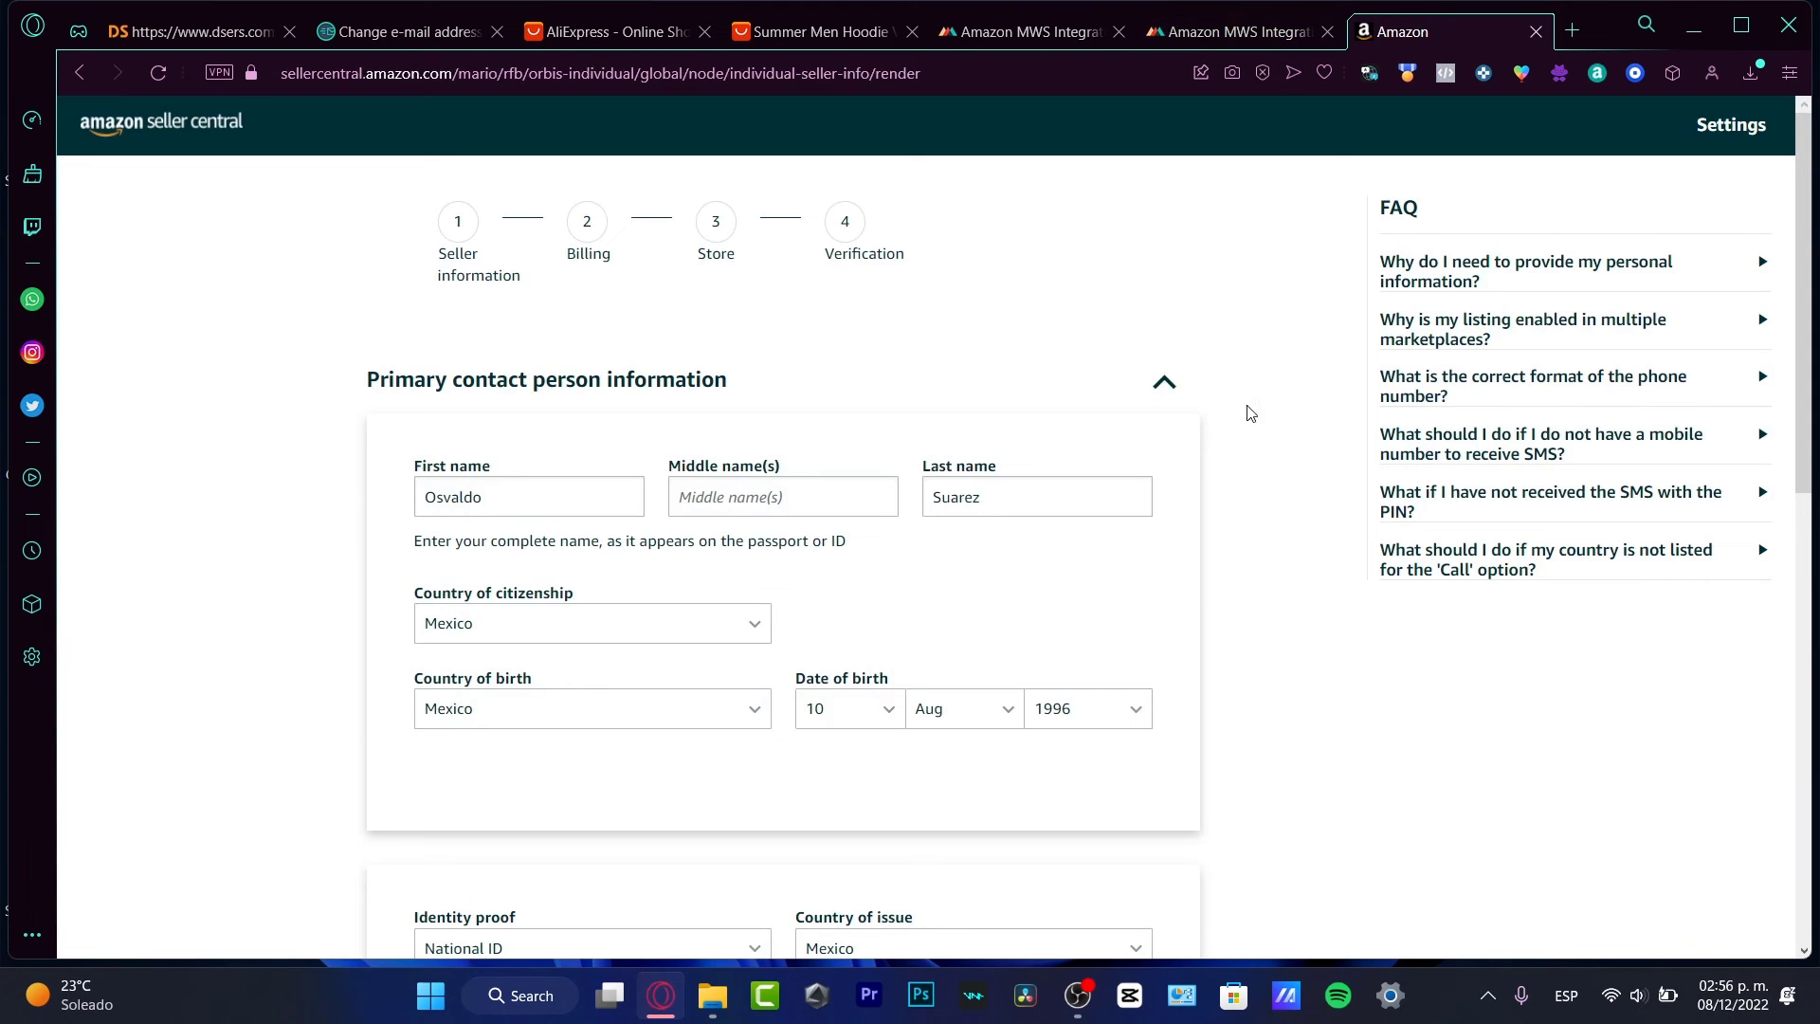
pyautogui.hotkey('ctrl', 'shift', 'Tab')
pyautogui.scroll(8, 1246, 517)
pyautogui.scroll(4, 1254, 545)
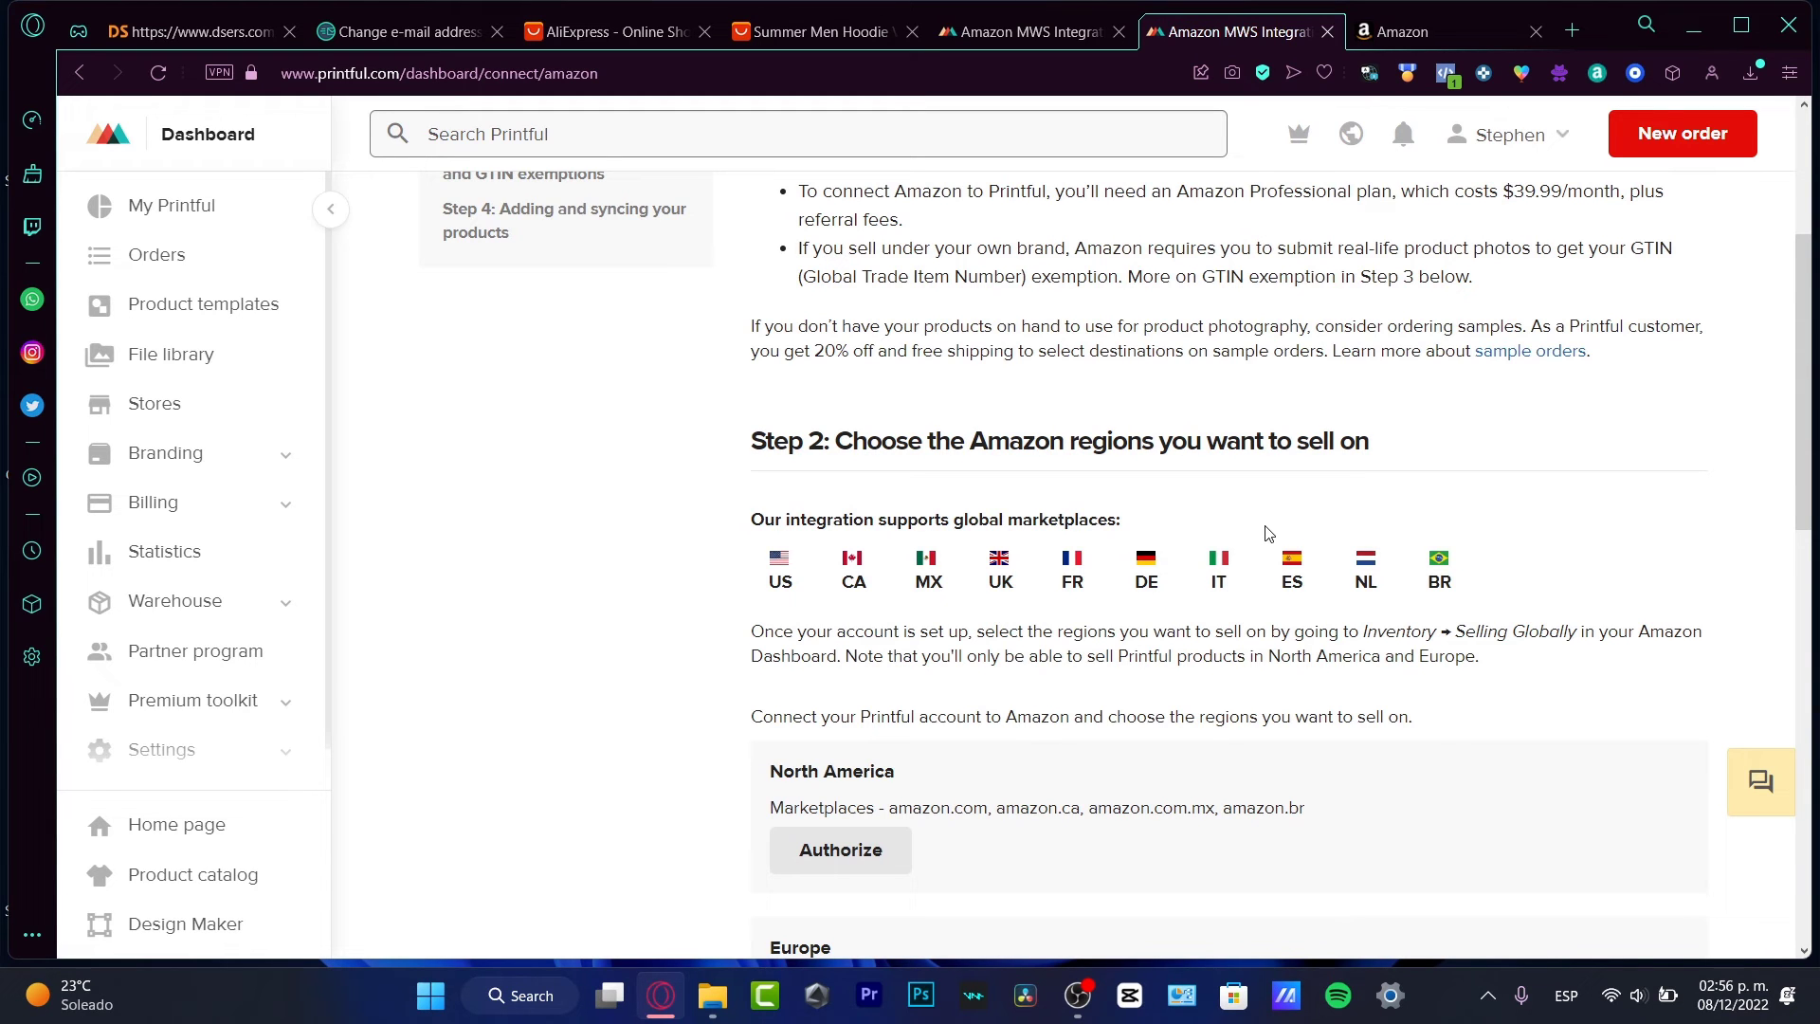
pyautogui.scroll(4, 1311, 303)
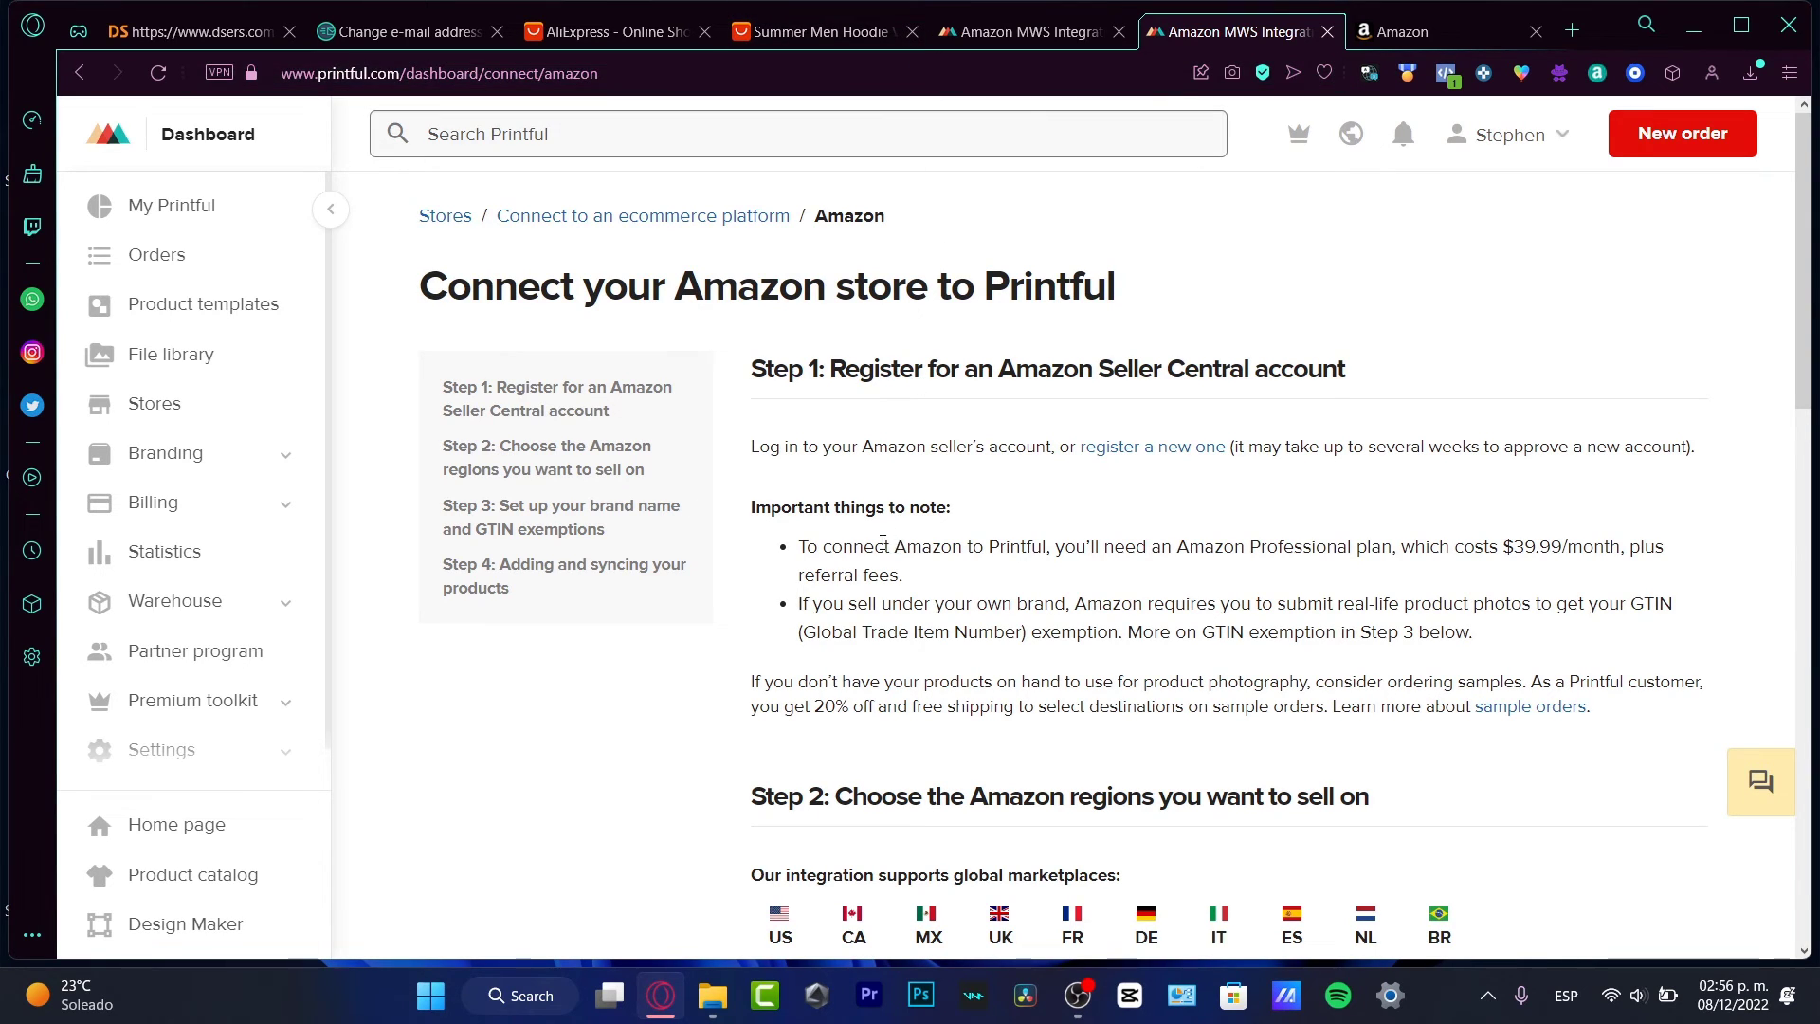
# - Highlight the Amazon Professional plan requirement and its $39.99/month cost
pyautogui.moveTo(869, 545); pyautogui.dragTo(1205, 553)
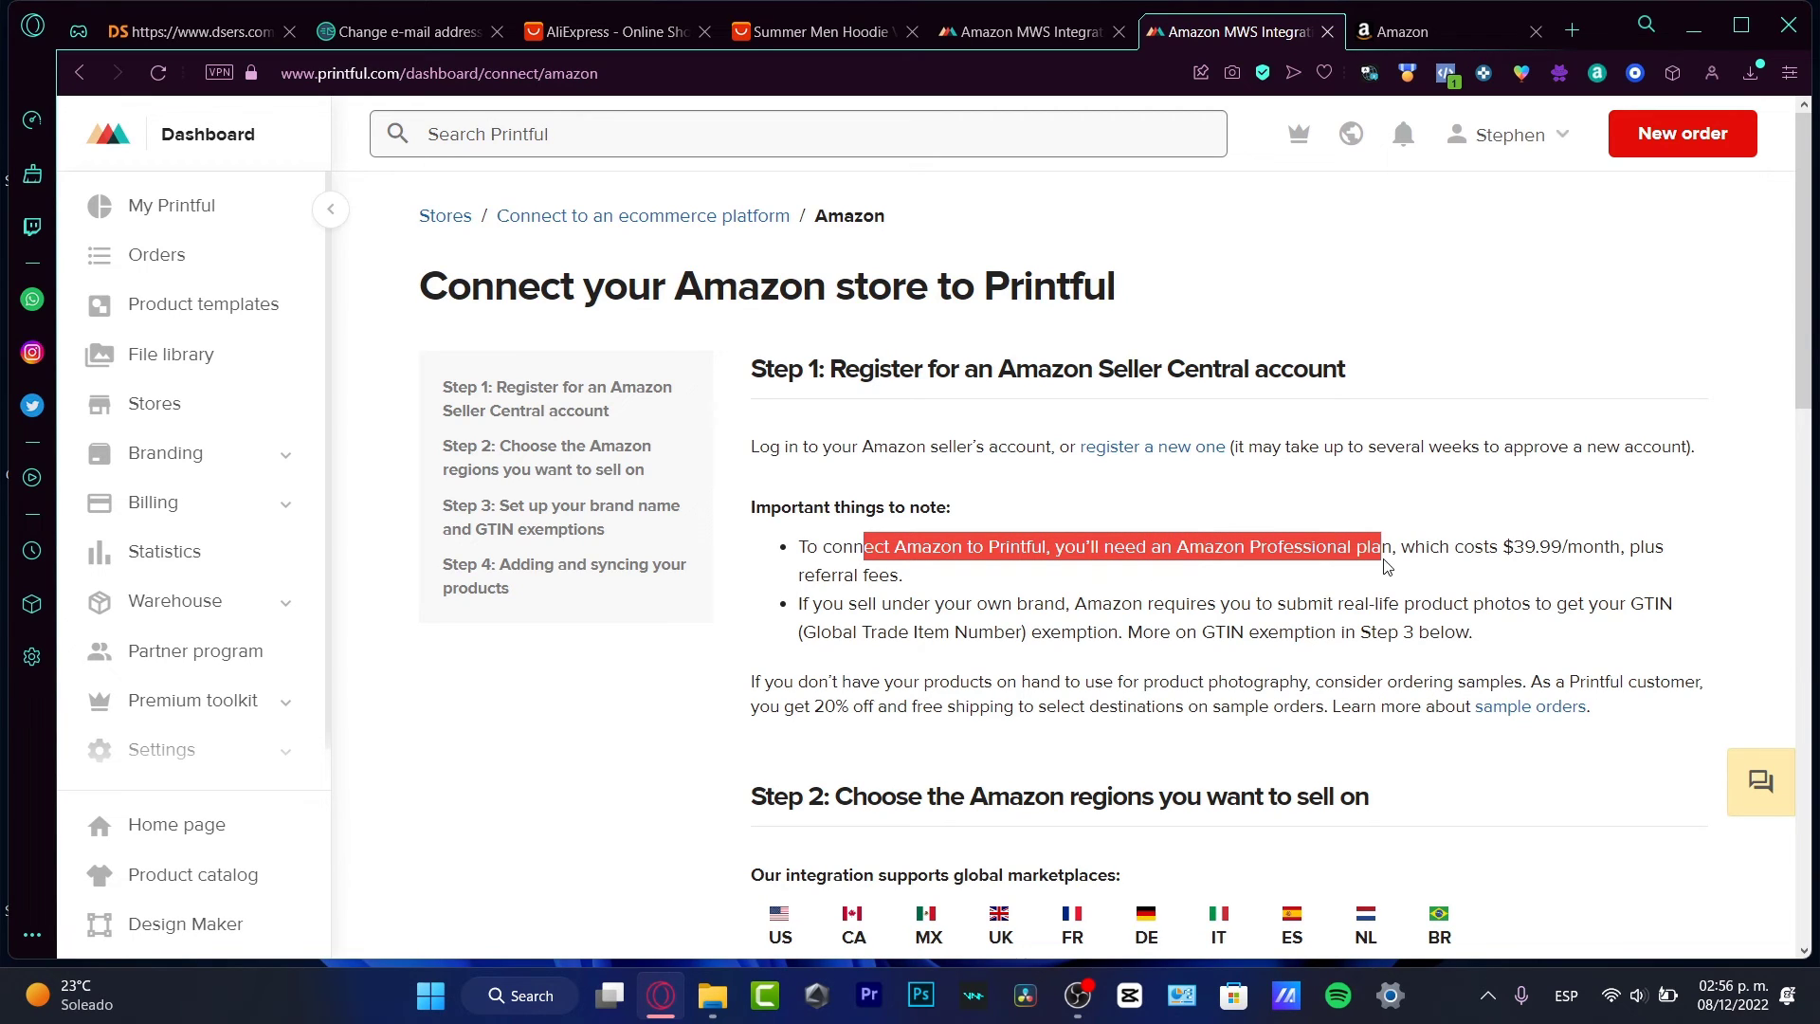
pyautogui.moveTo(1205, 553); pyautogui.dragTo(1560, 555)
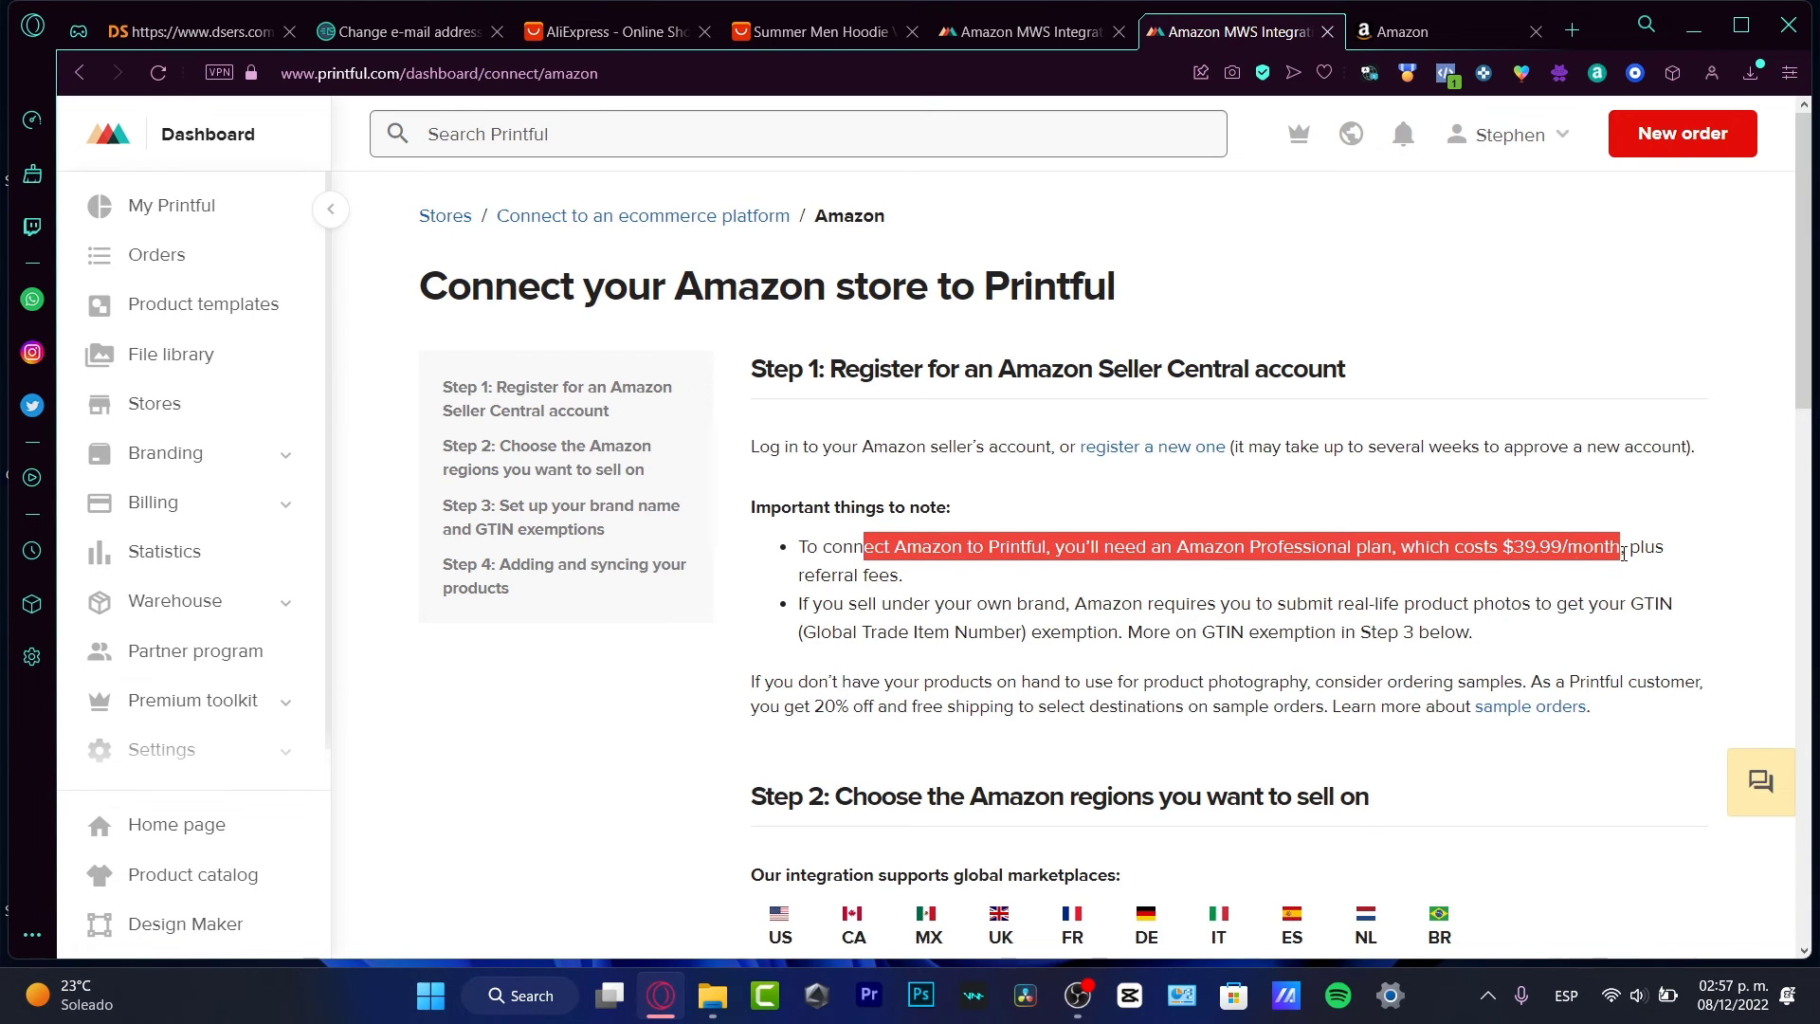
pyautogui.moveTo(1559, 555)
pyautogui.mouseDown()
pyautogui.moveTo(1652, 555)
pyautogui.moveTo(926, 575)
pyautogui.mouseUp()
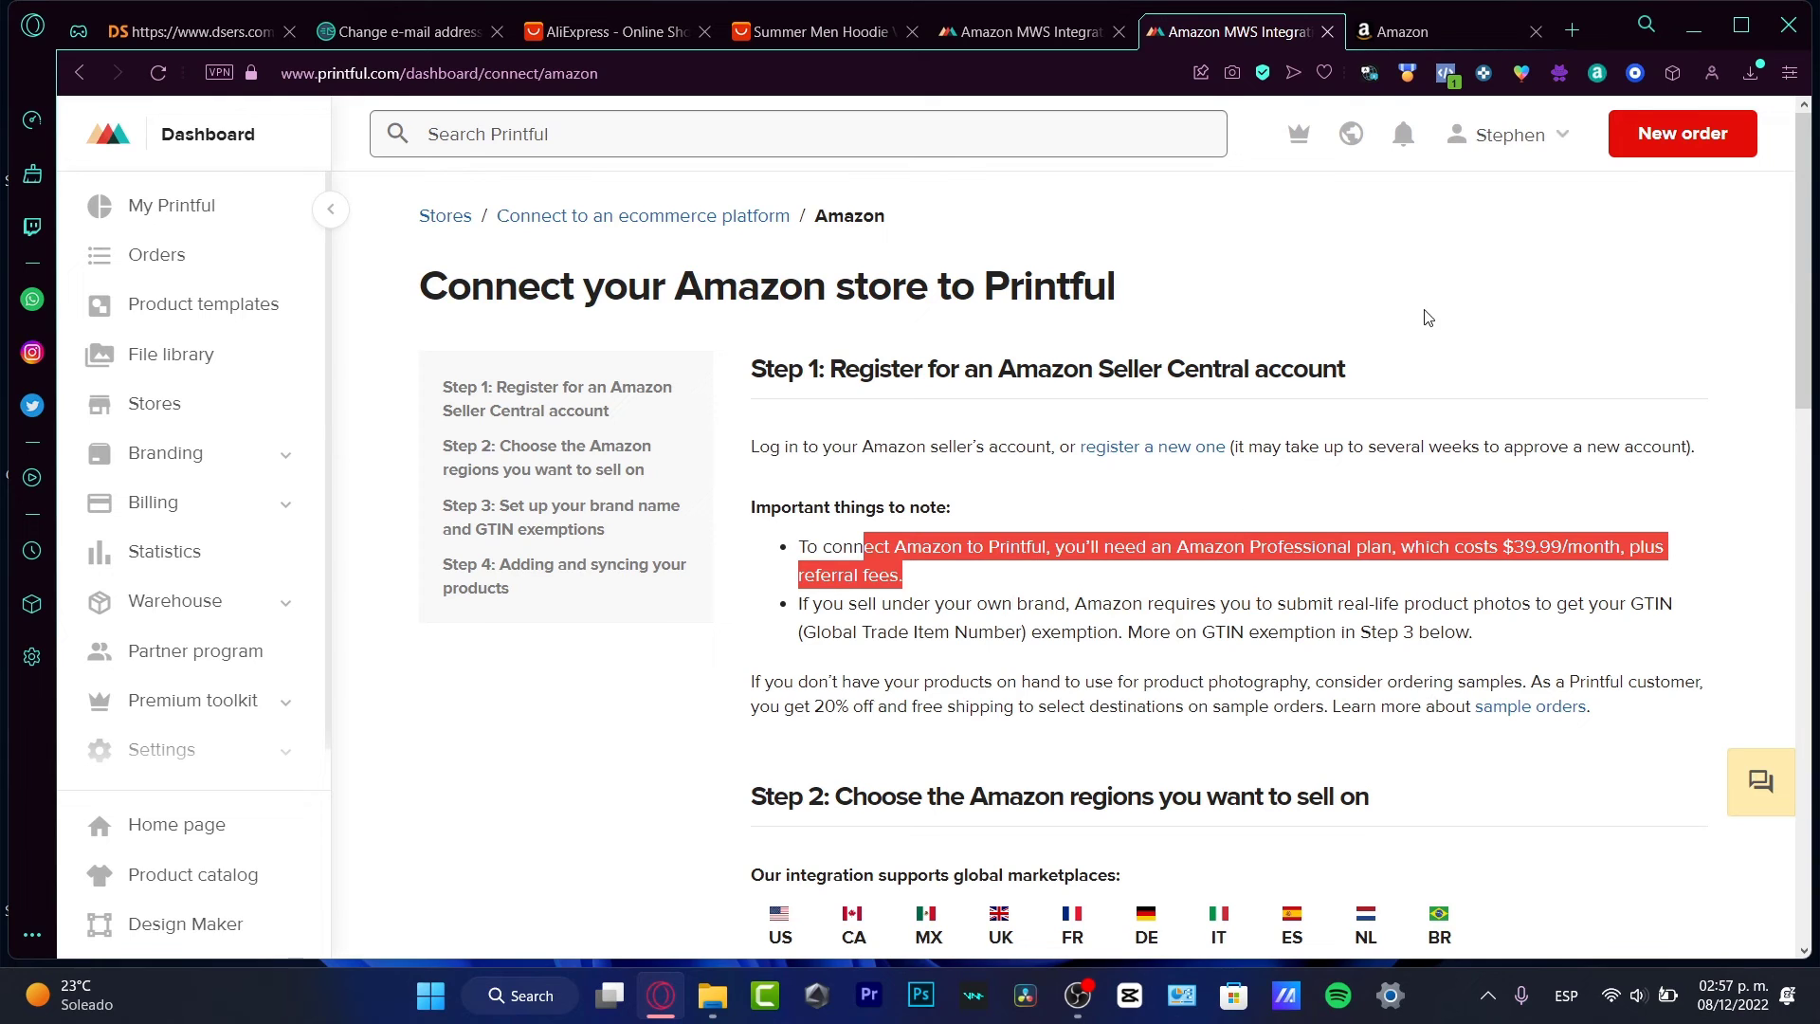
pyautogui.click(1294, 36)
pyautogui.click(1413, 32)
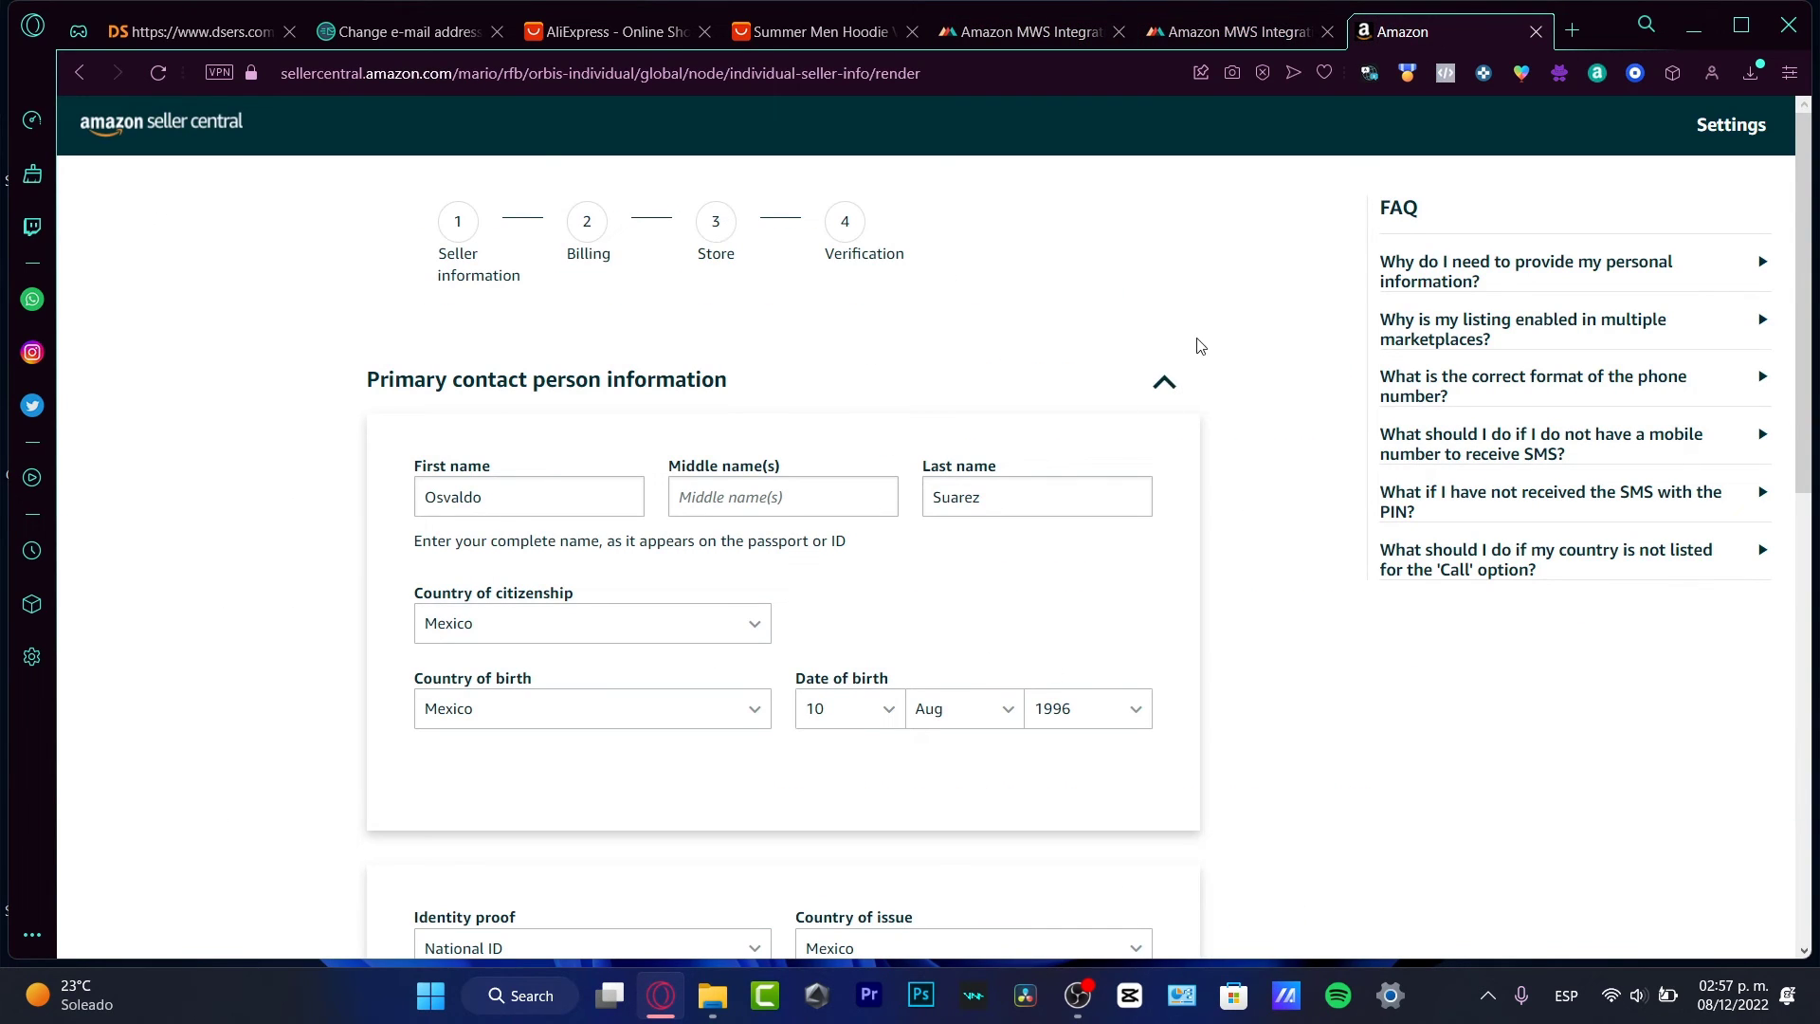
pyautogui.click(1232, 31)
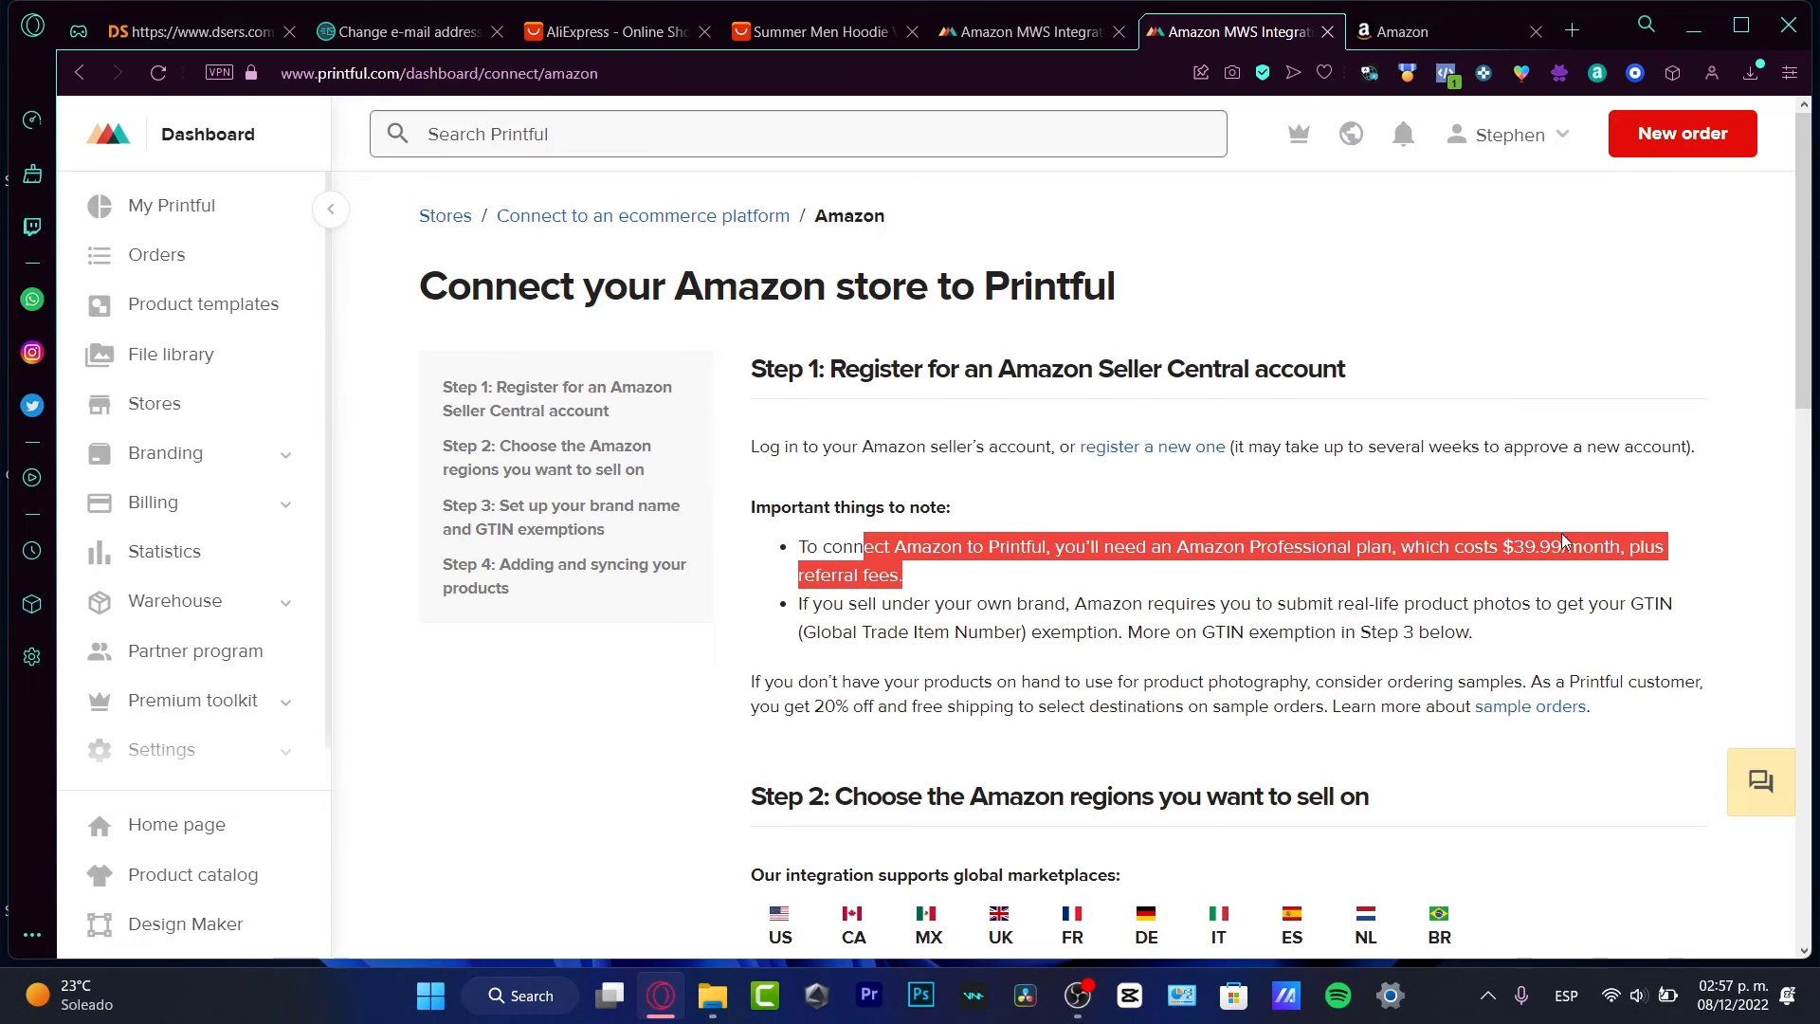
# - Re-highlight the $39.99/month price, then single out the 'plus referral fees' part
pyautogui.click(1507, 550)
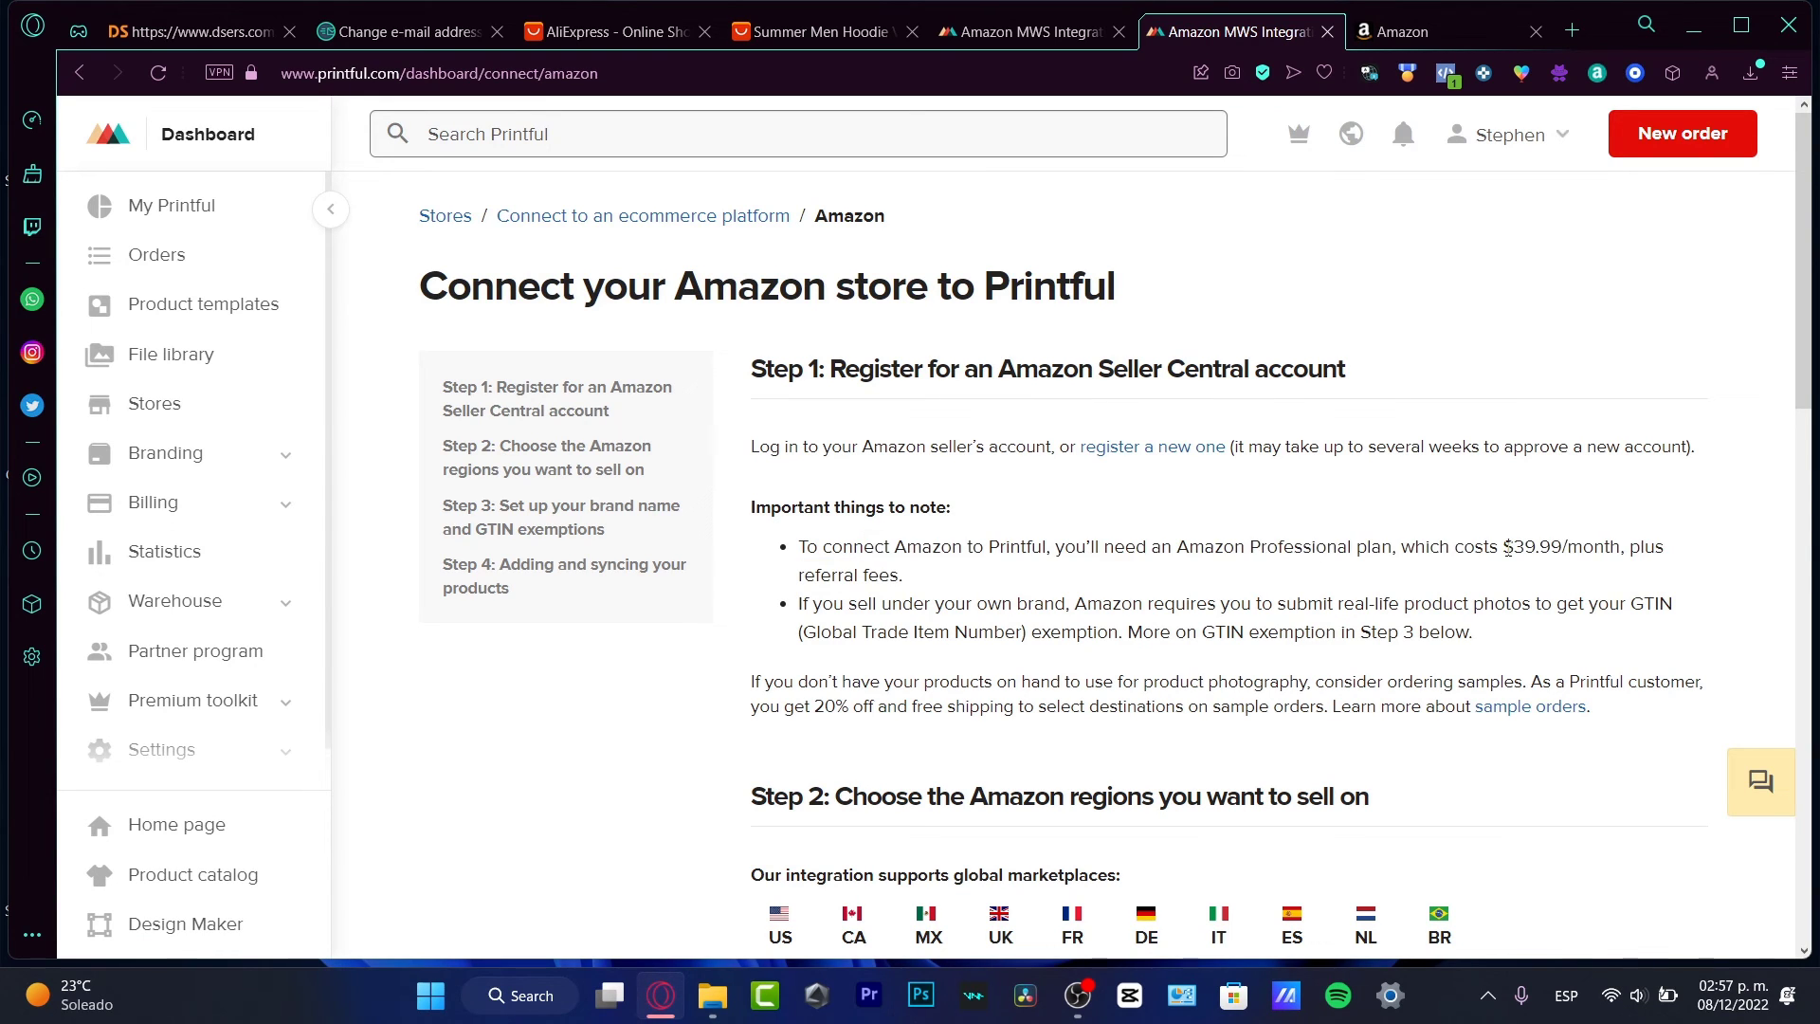
pyautogui.moveTo(1507, 550); pyautogui.dragTo(1682, 555)
pyautogui.click(1422, 32)
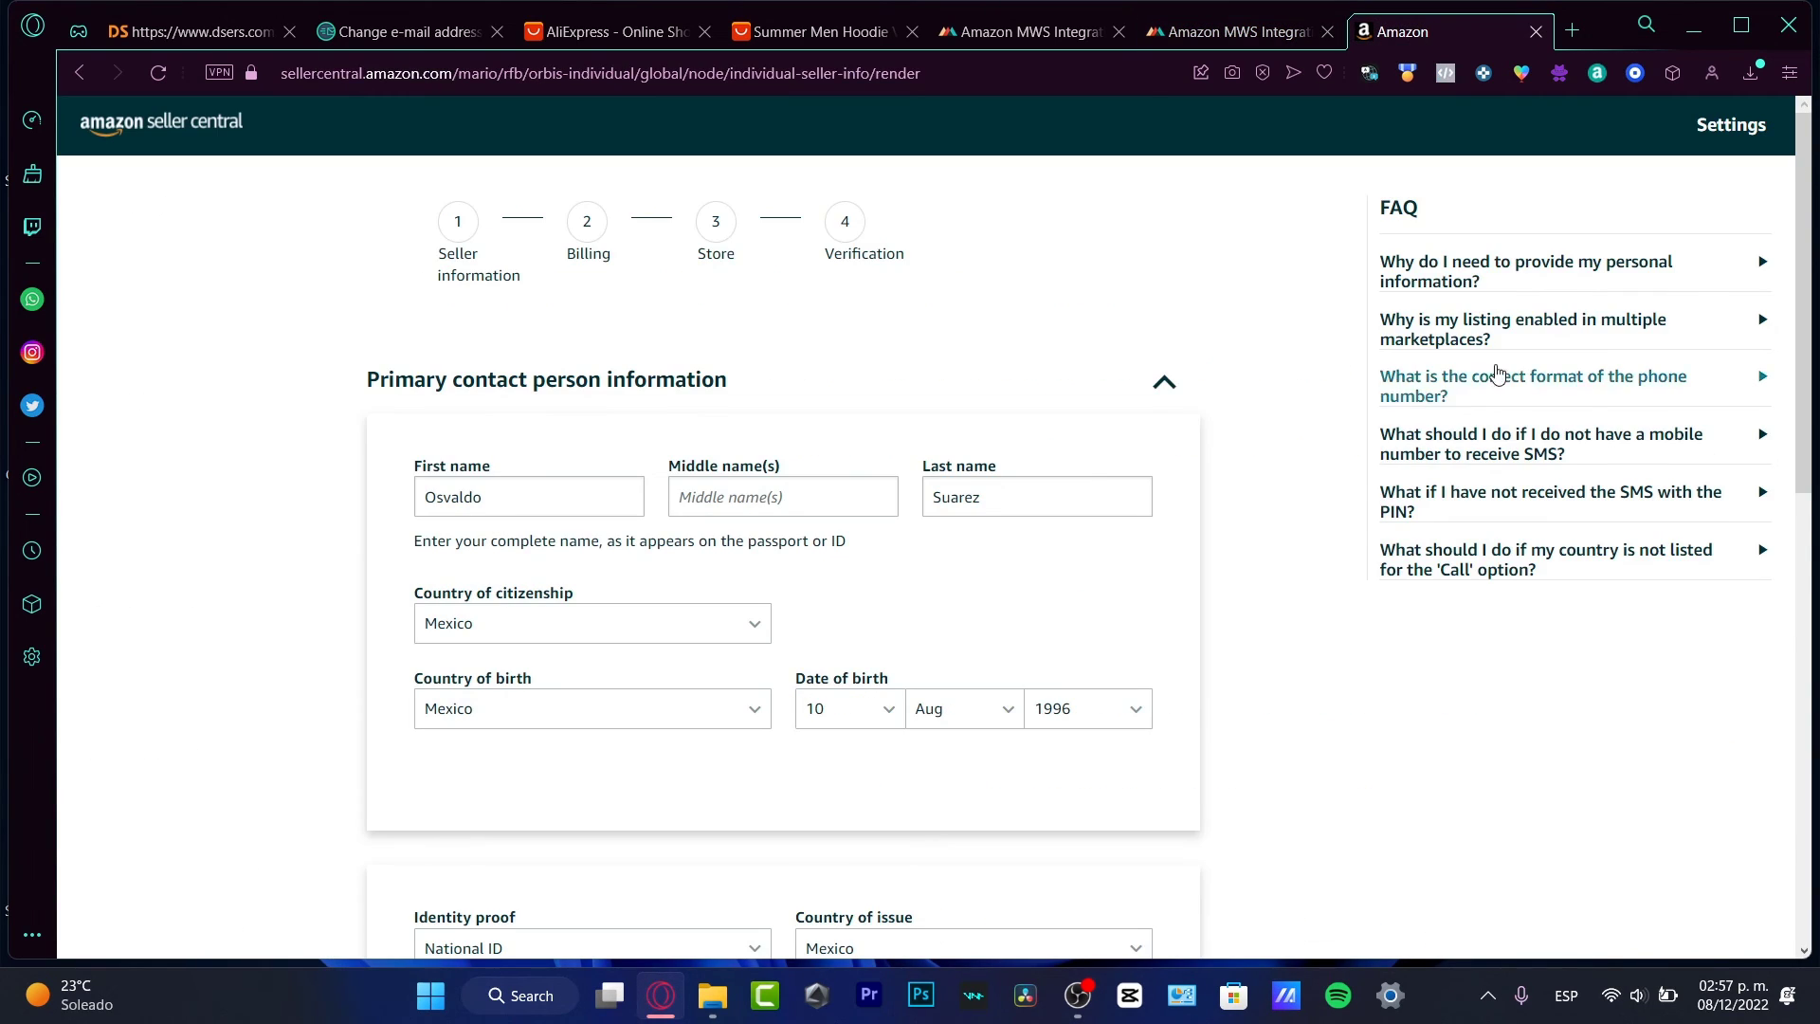
pyautogui.click(1232, 31)
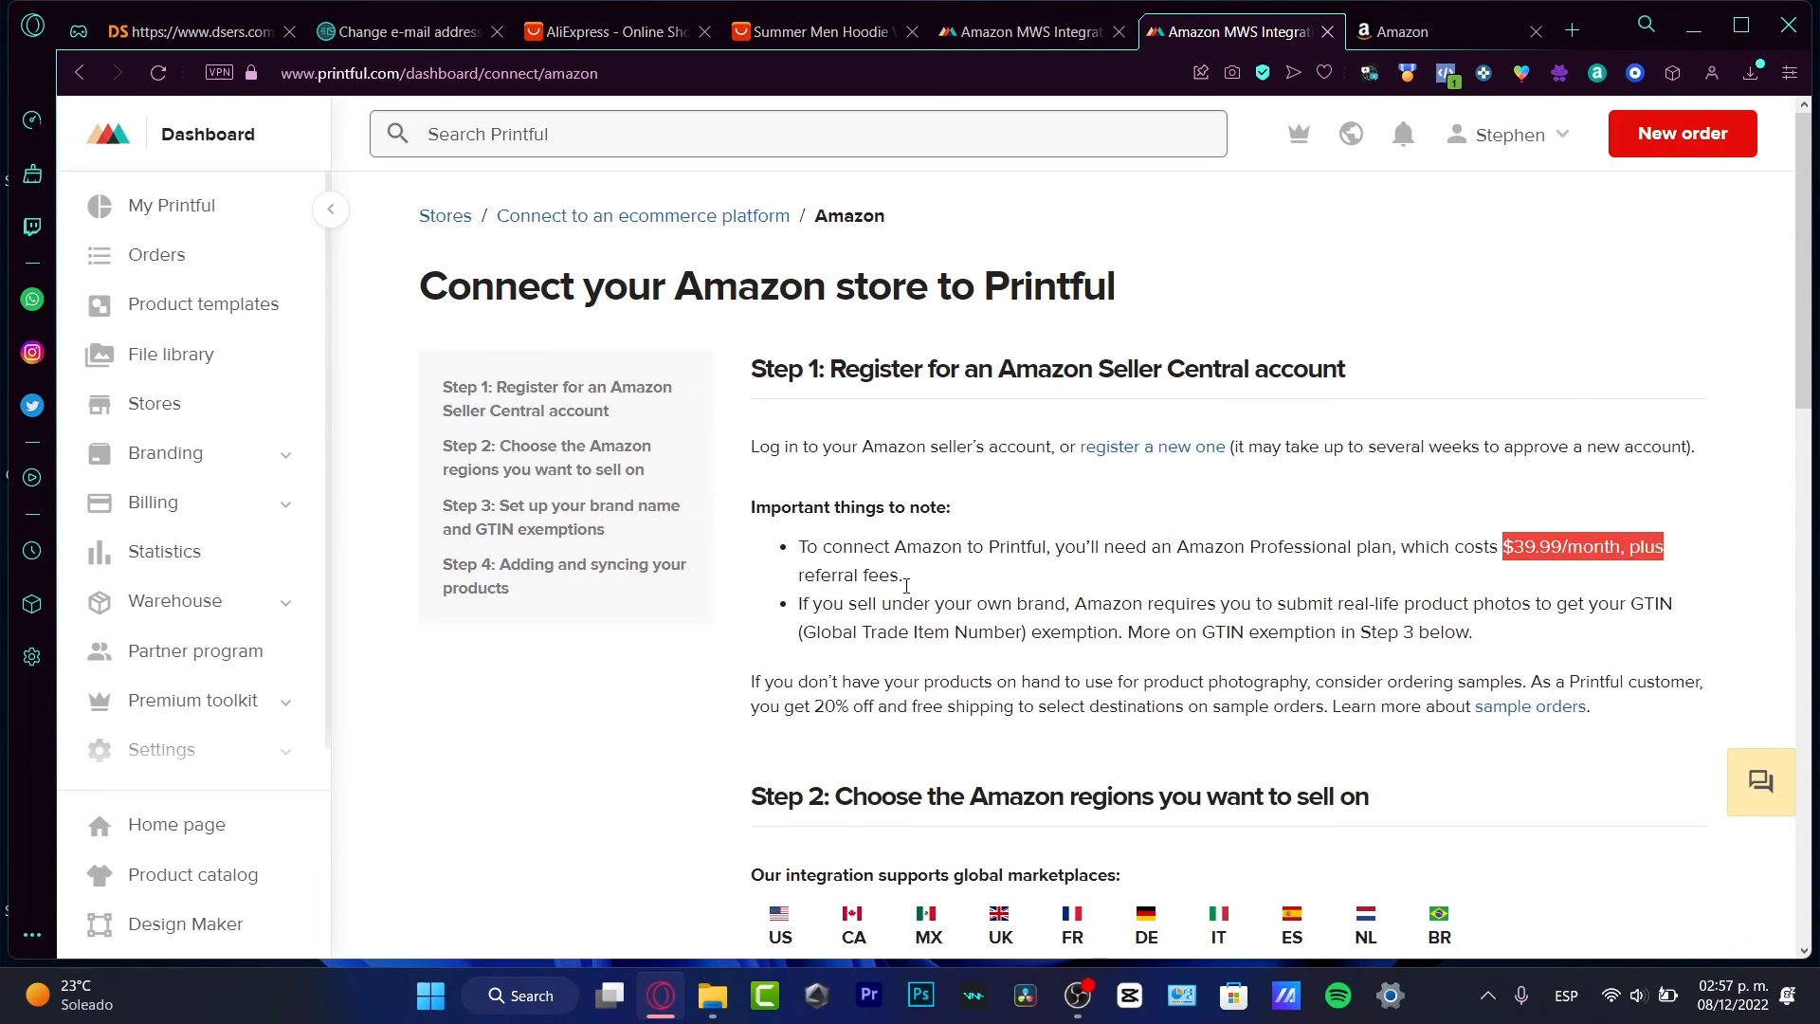
pyautogui.moveTo(905, 575); pyautogui.dragTo(1631, 547)
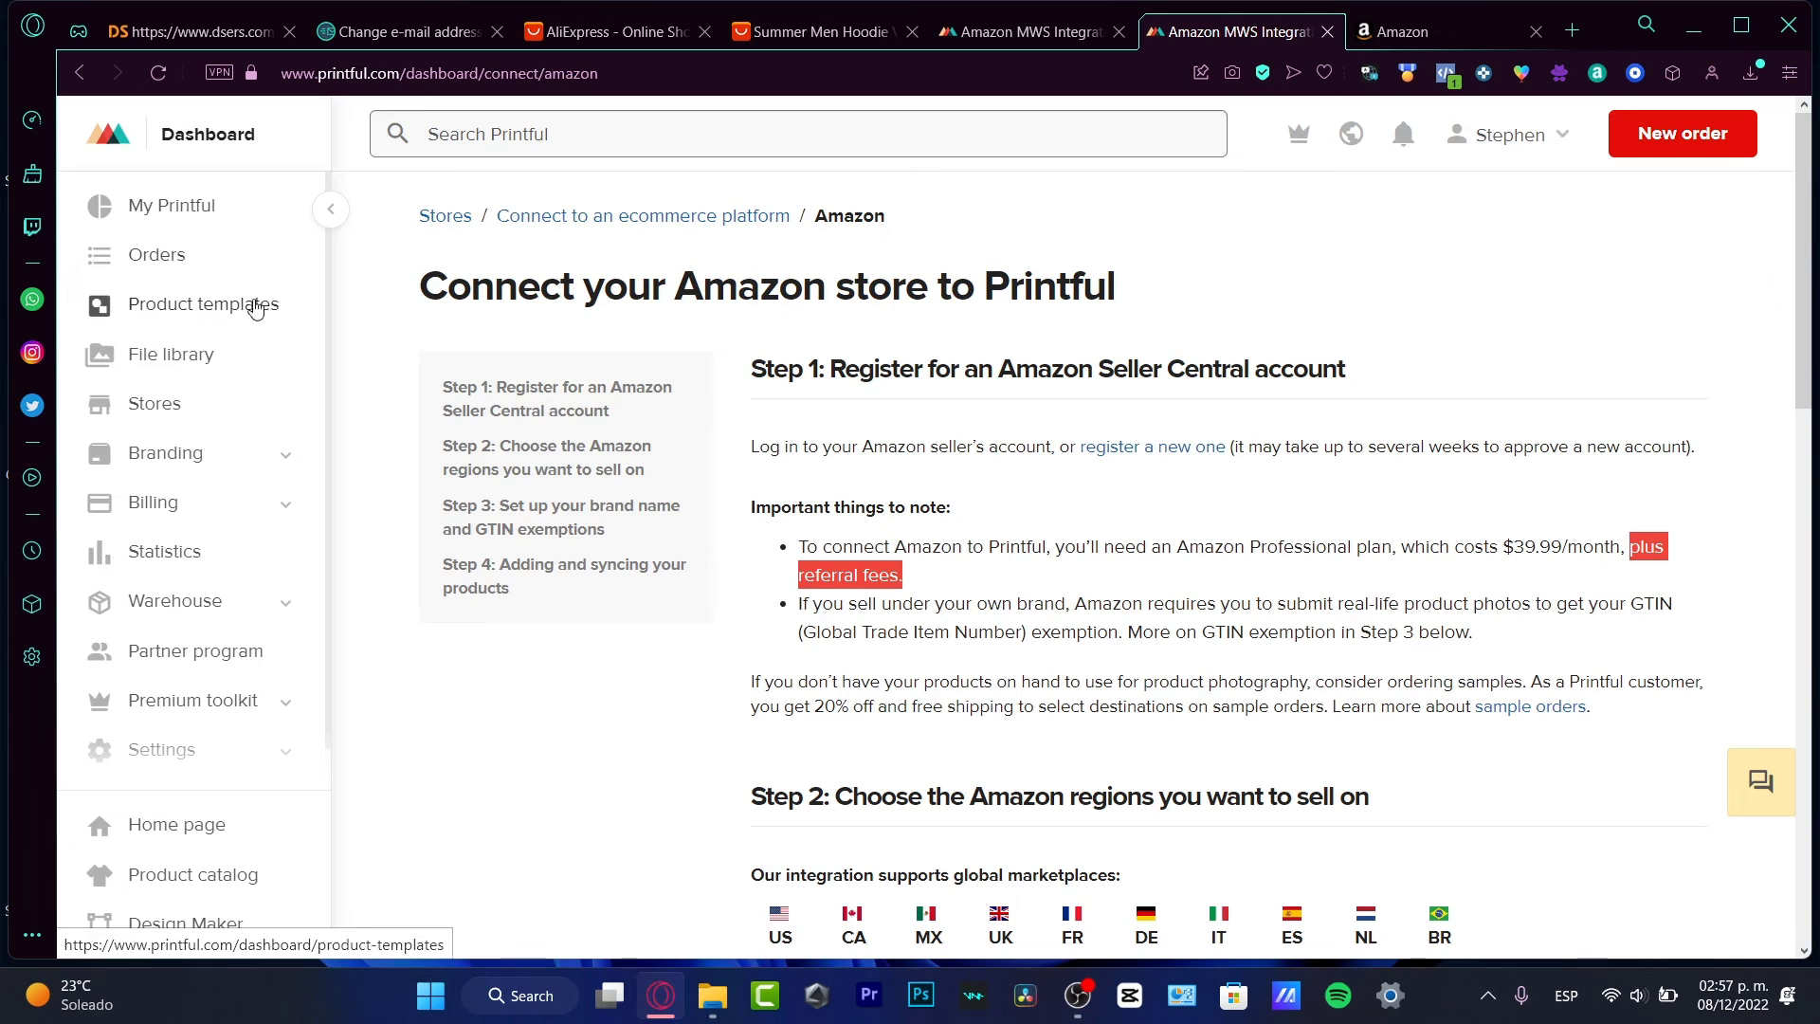
# - Dismiss the new-order store choice and open Product templates' 'Create a product template' window
pyautogui.click(1732, 133)
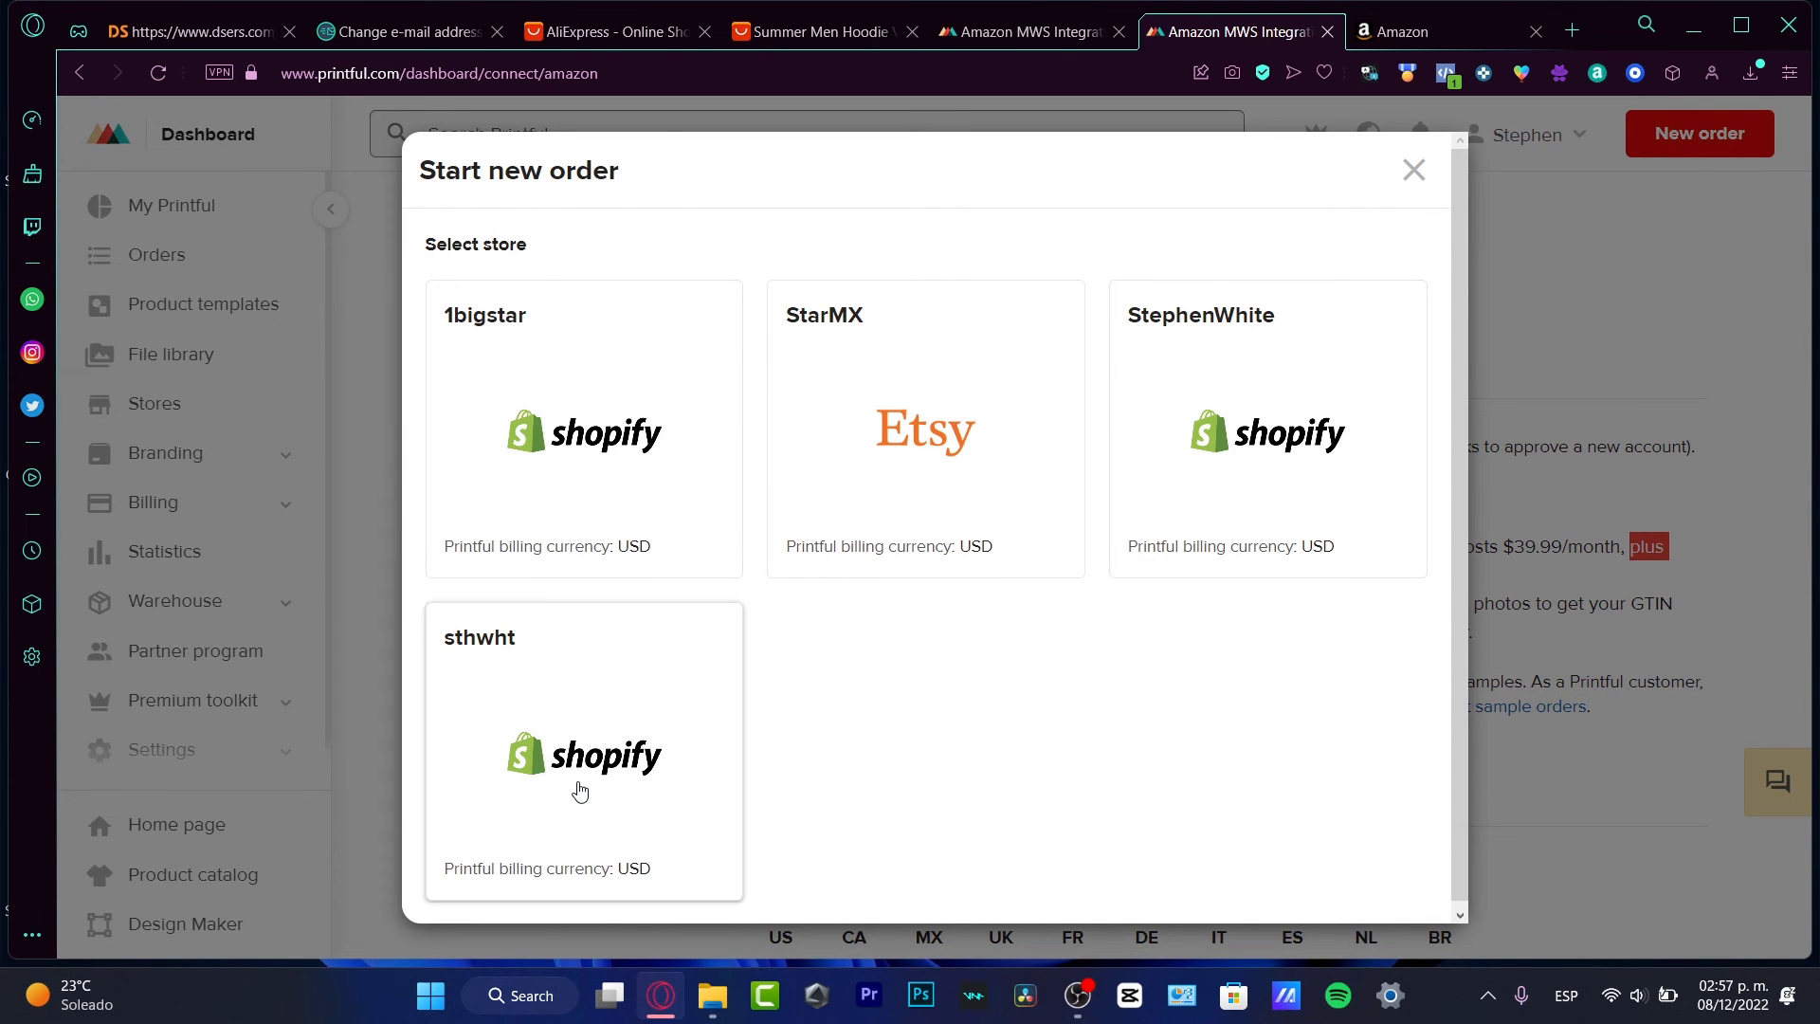
pyautogui.click(1411, 172)
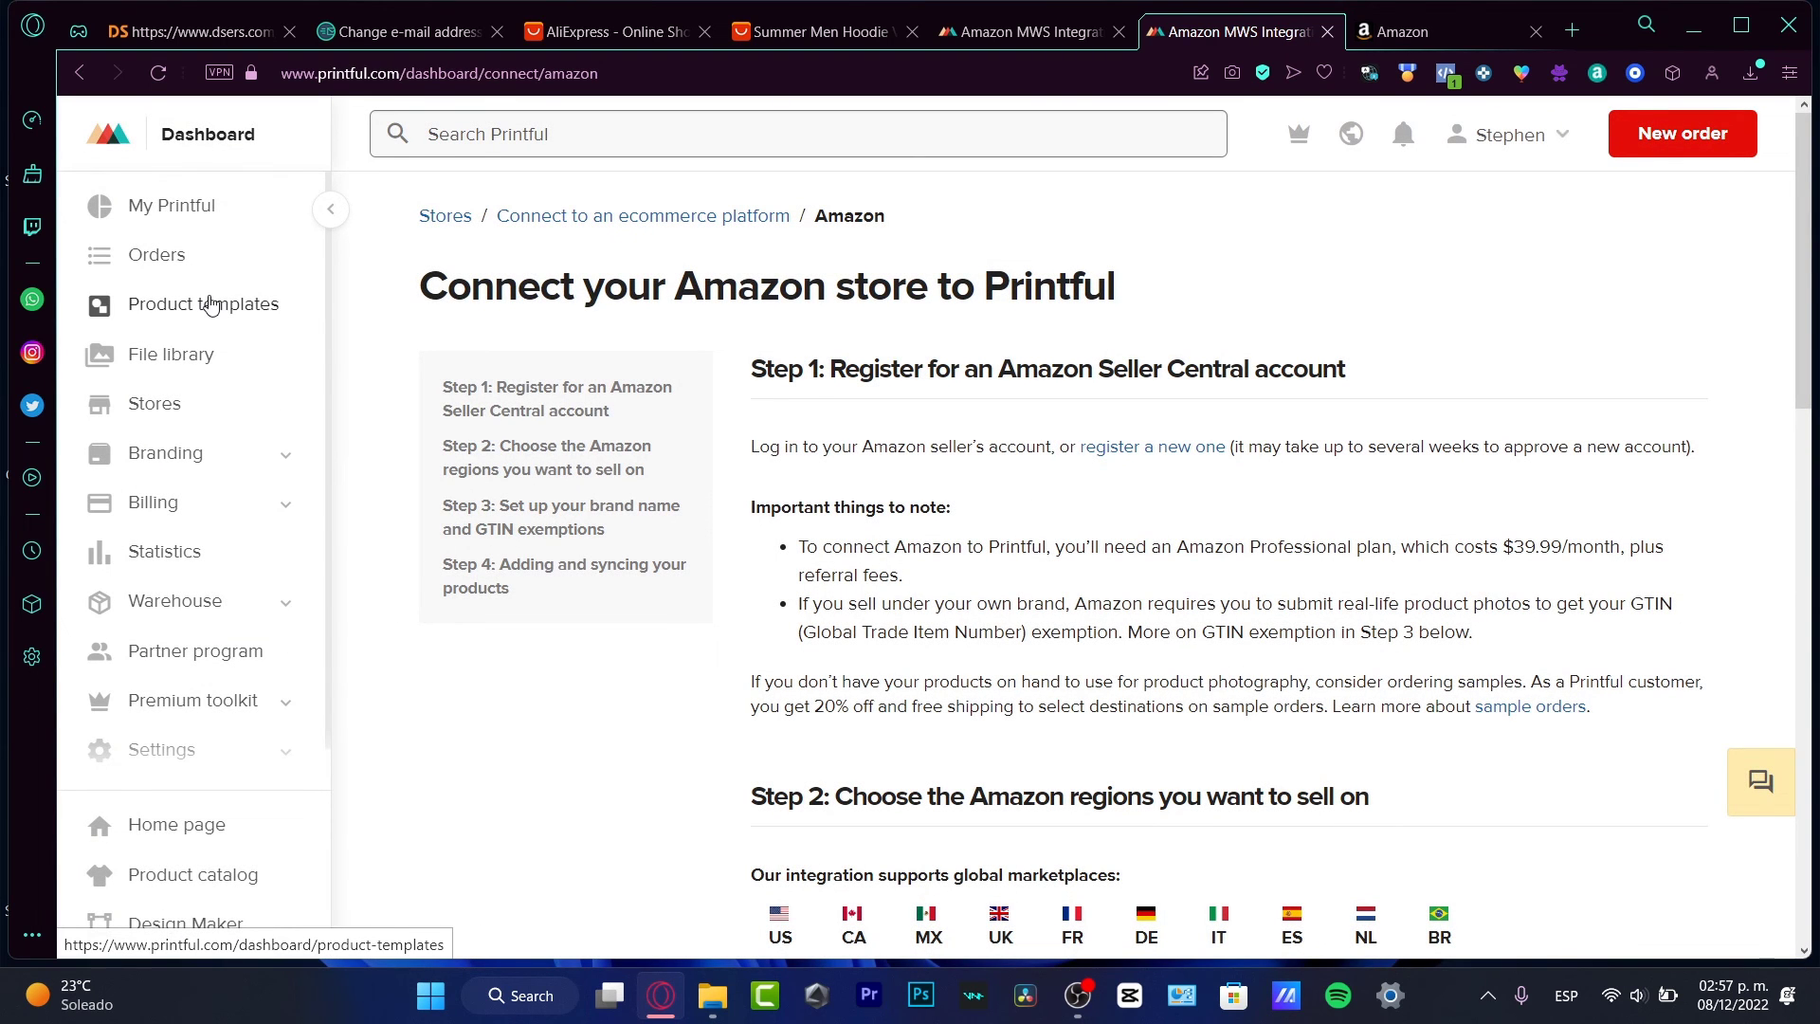
pyautogui.click(211, 303)
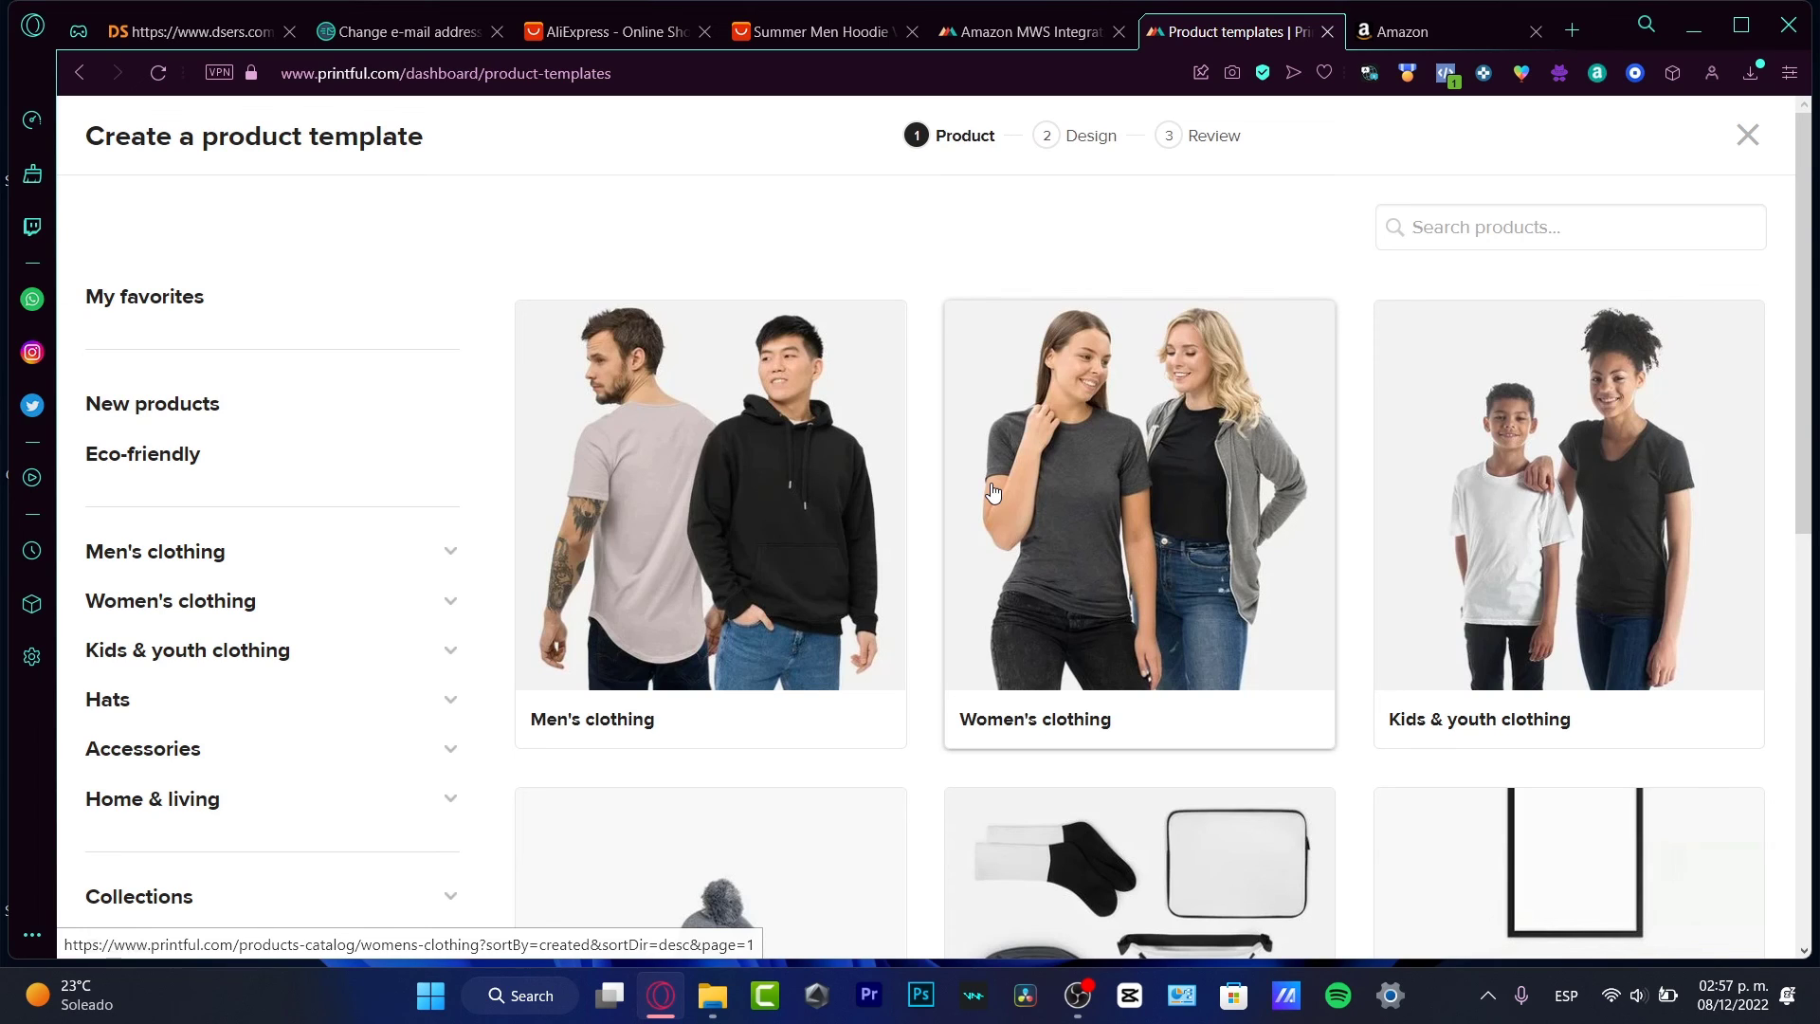
pyautogui.click(1419, 36)
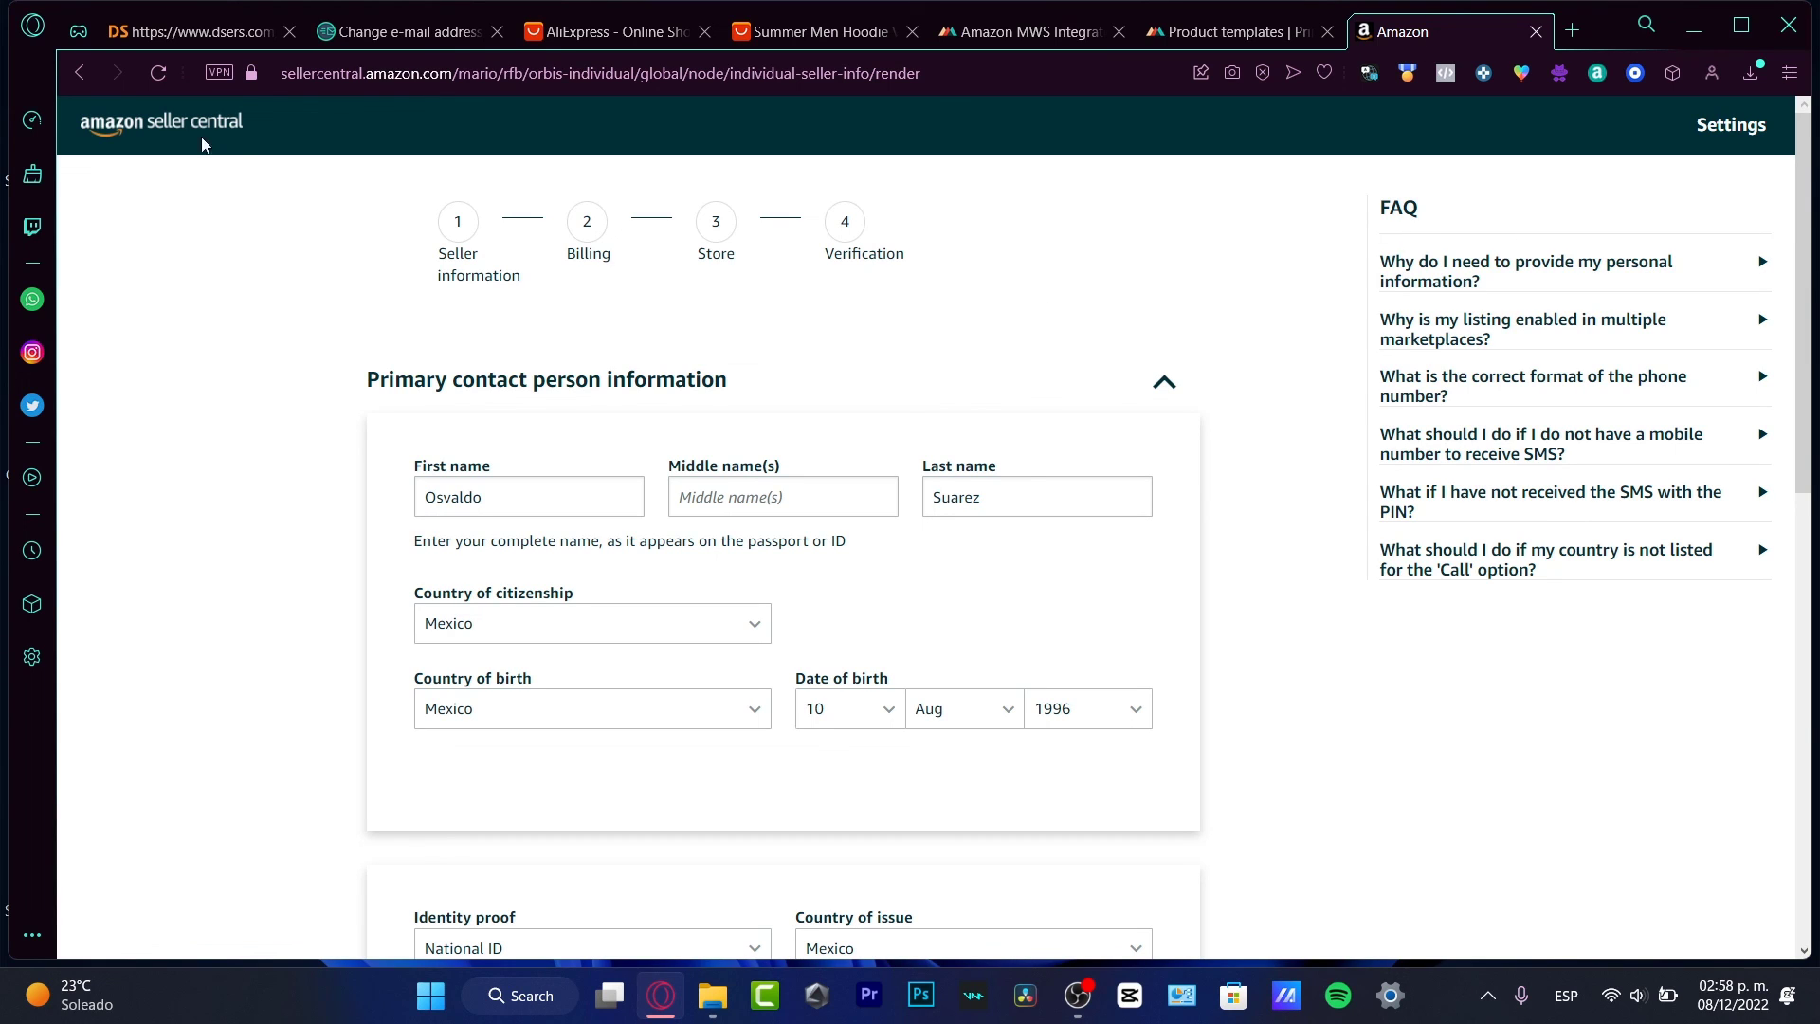
pyautogui.click(81, 74)
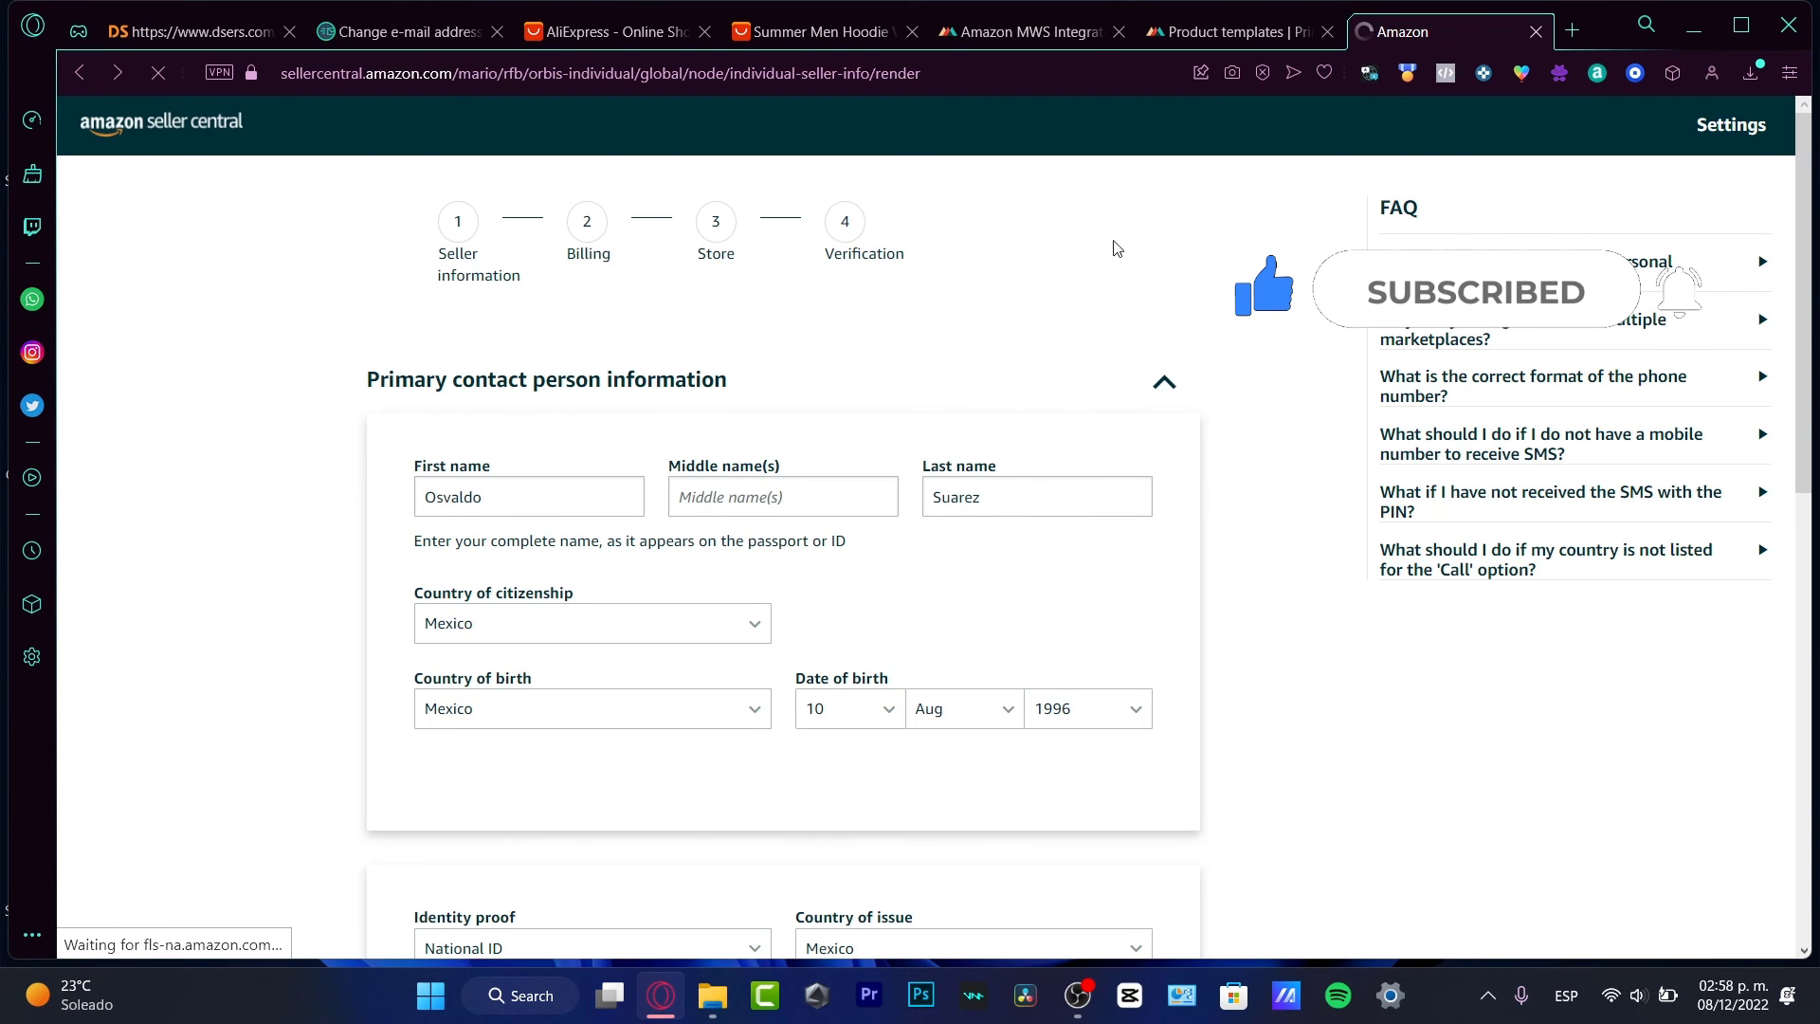
pyautogui.click(1233, 31)
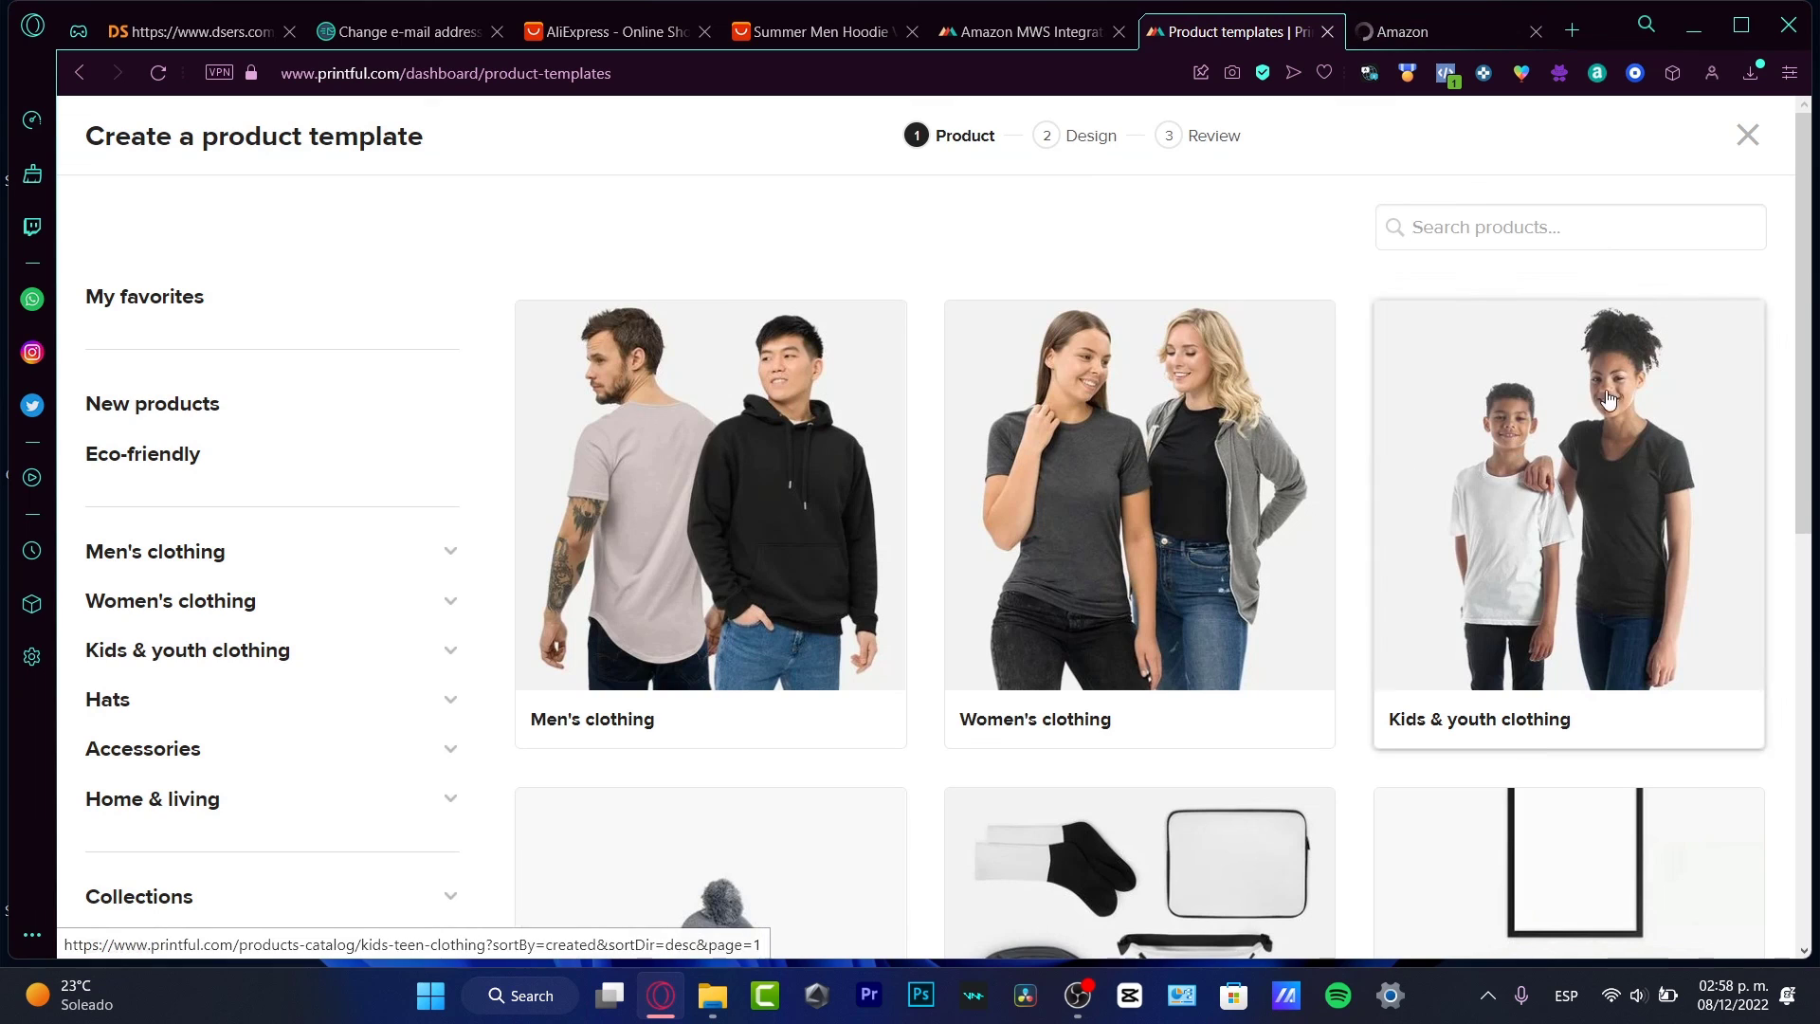